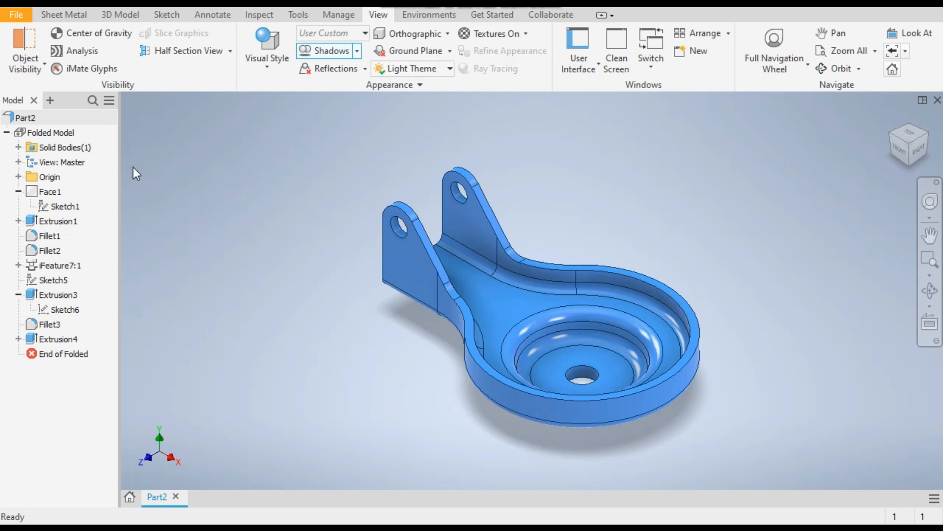
# Examine the finished bracket's Extrusion1, Fillet1 and iFeature7:1 features, and inspect the part from the front and in isometric view
pyautogui.click(58, 221)
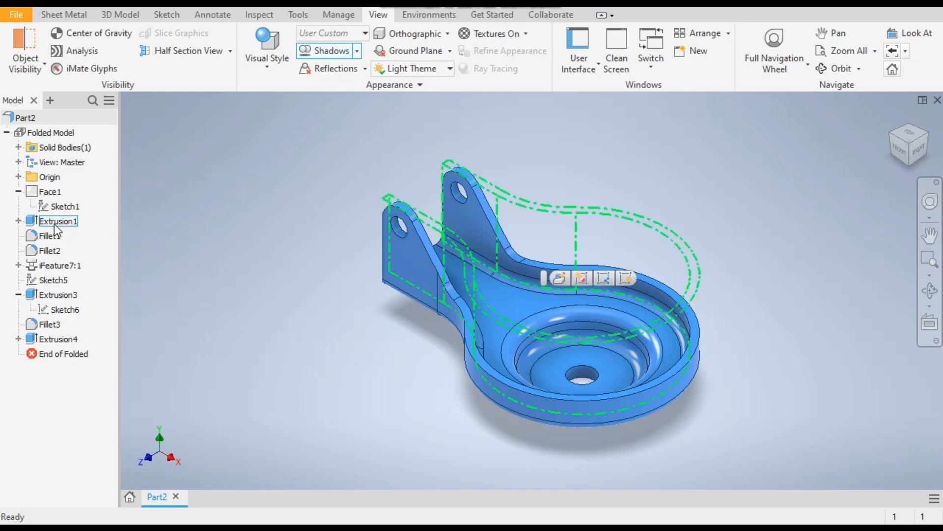
pyautogui.click(51, 236)
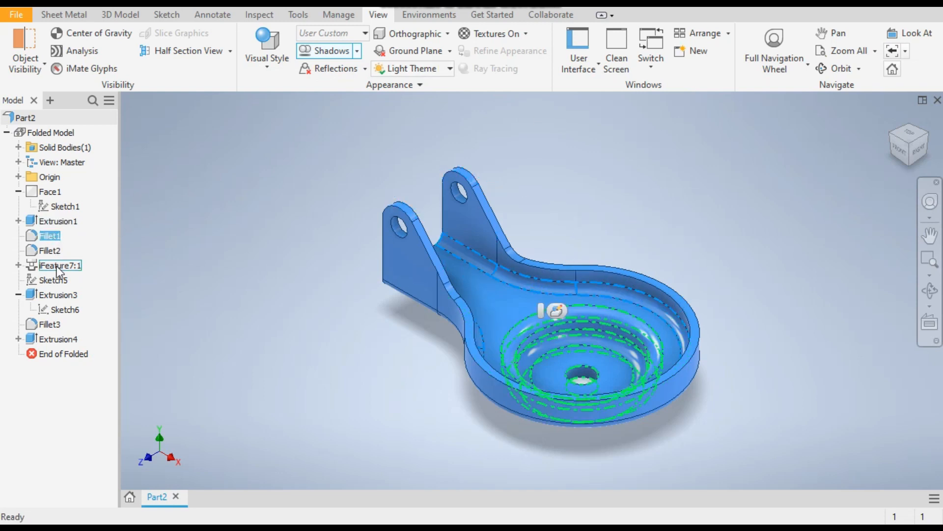
pyautogui.click(56, 265)
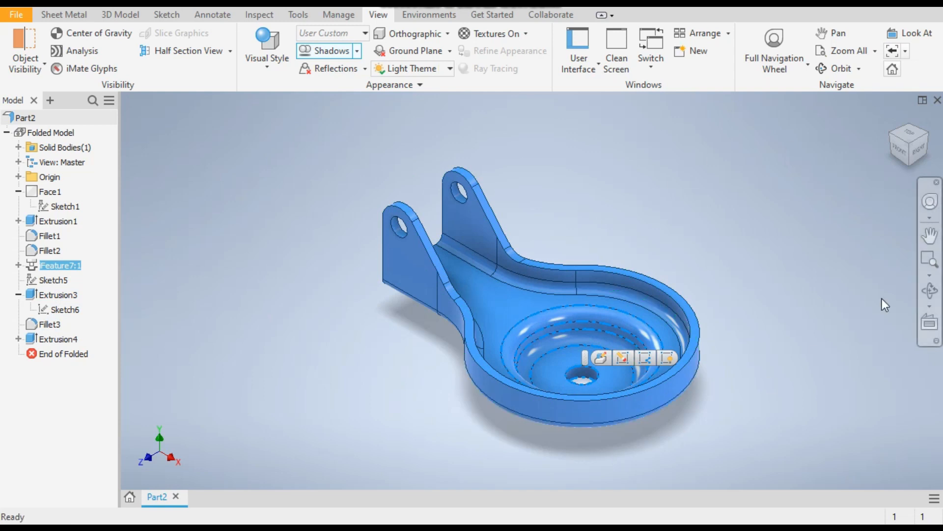
pyautogui.click(902, 155)
pyautogui.click(579, 382)
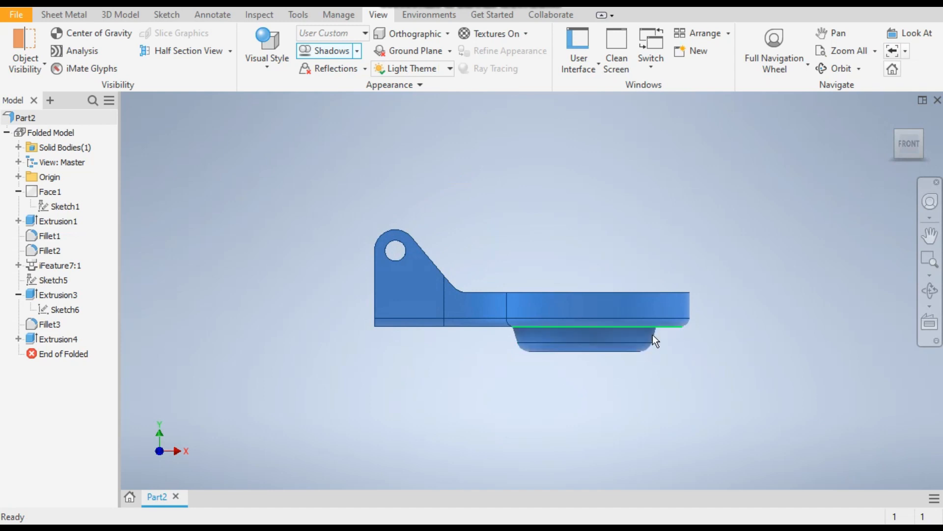
pyautogui.click(924, 133)
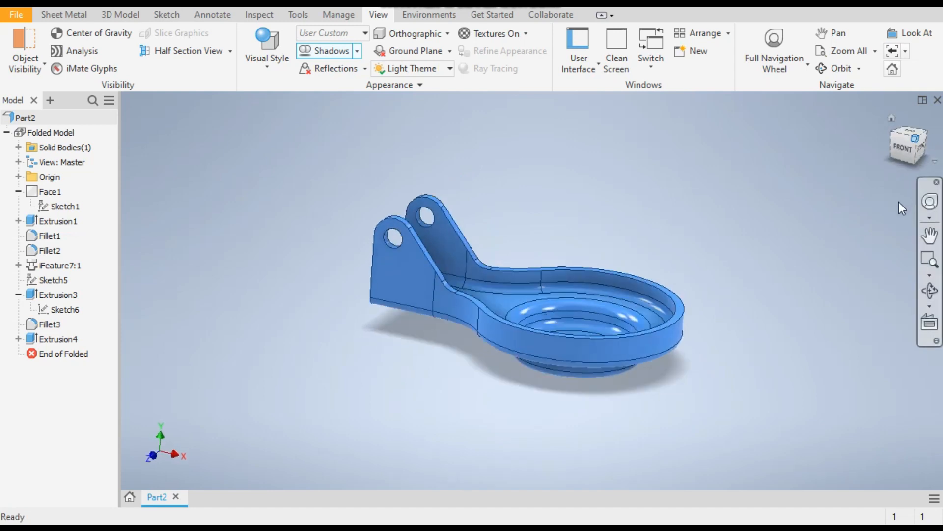
pyautogui.scroll(4, 582, 254)
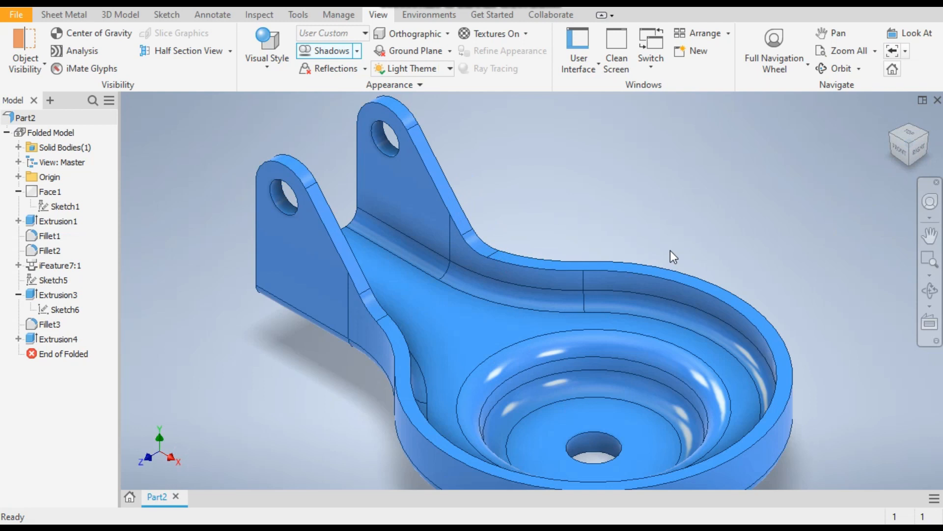
pyautogui.scroll(-3, 671, 253)
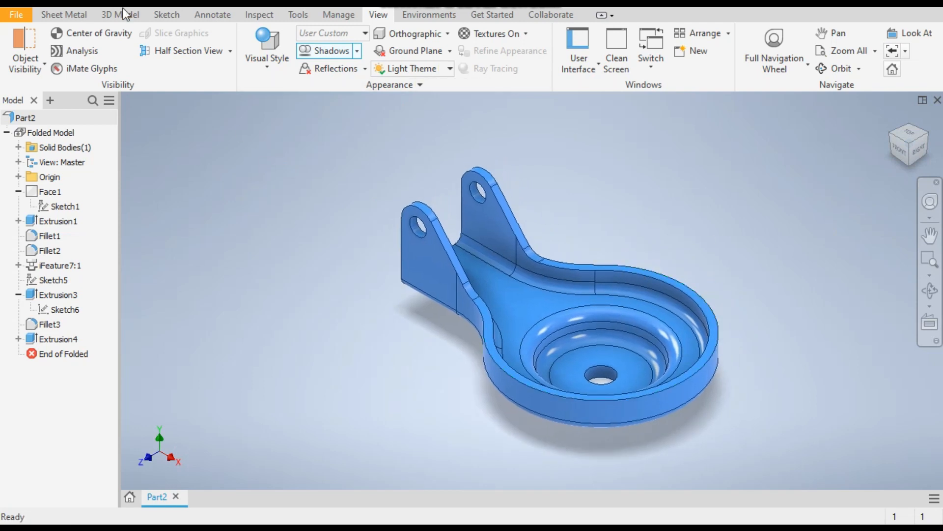
# Create a new part from the Sheet Metal (mm).ipt template and start a sketch on the XZ plane with the X axis horizontal
pyautogui.hotkey('ctrl', 'n')
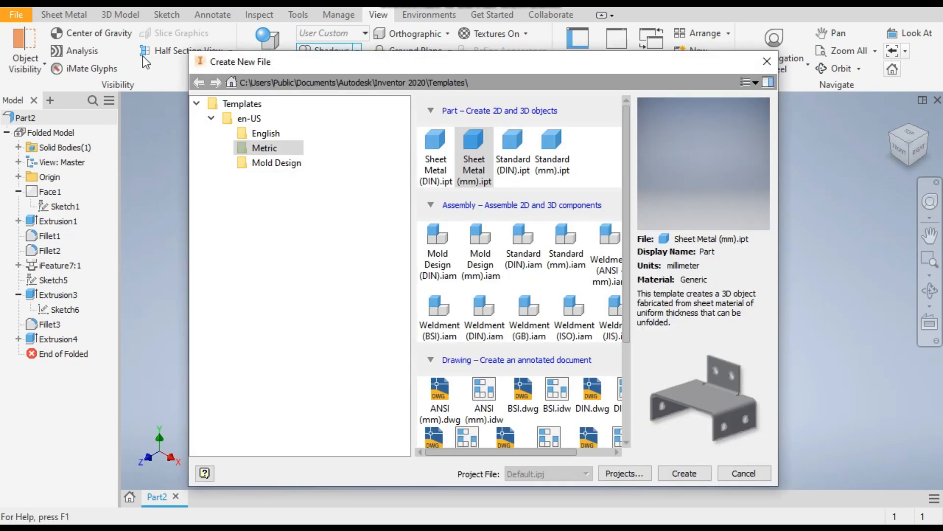
pyautogui.doubleClick(473, 144)
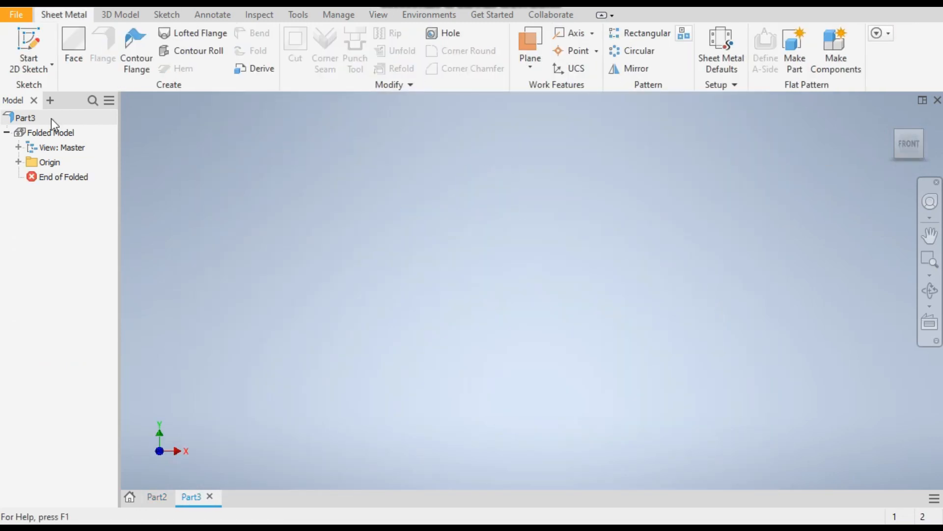
pyautogui.click(36, 34)
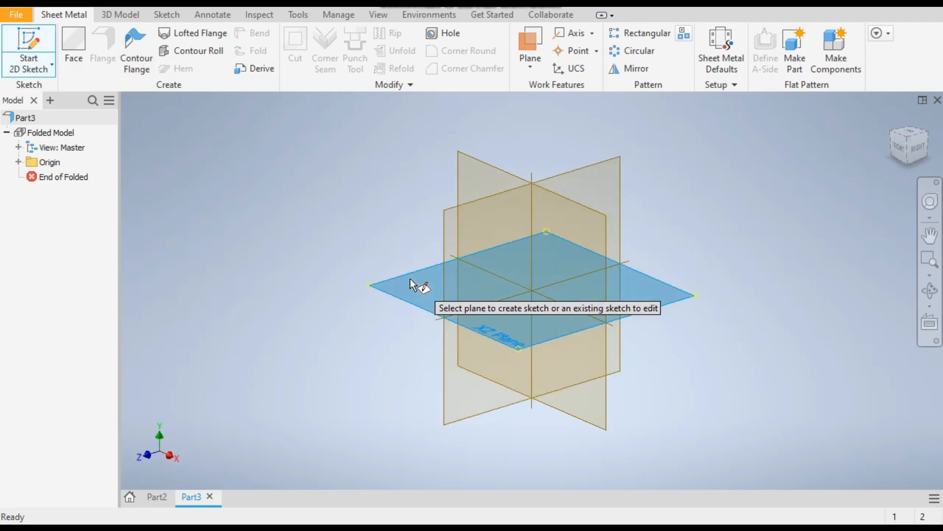
pyautogui.click(411, 282)
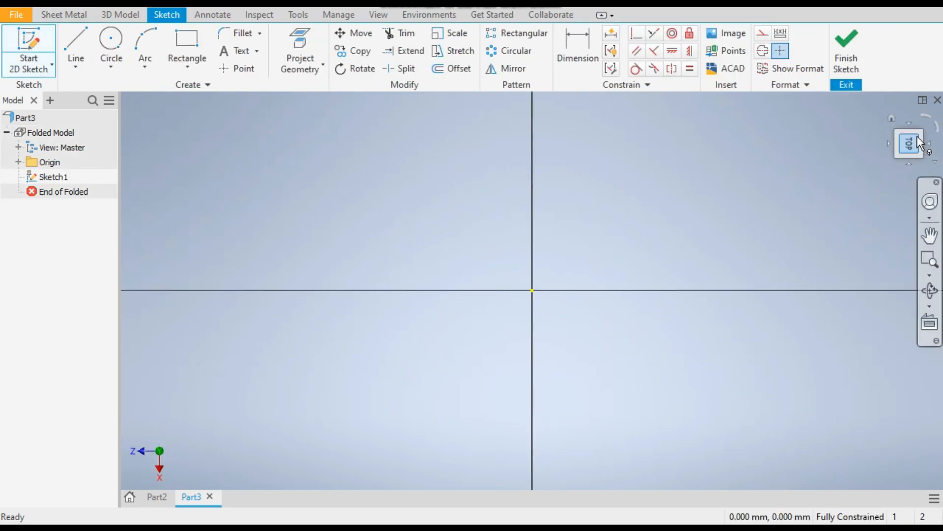
pyautogui.click(926, 124)
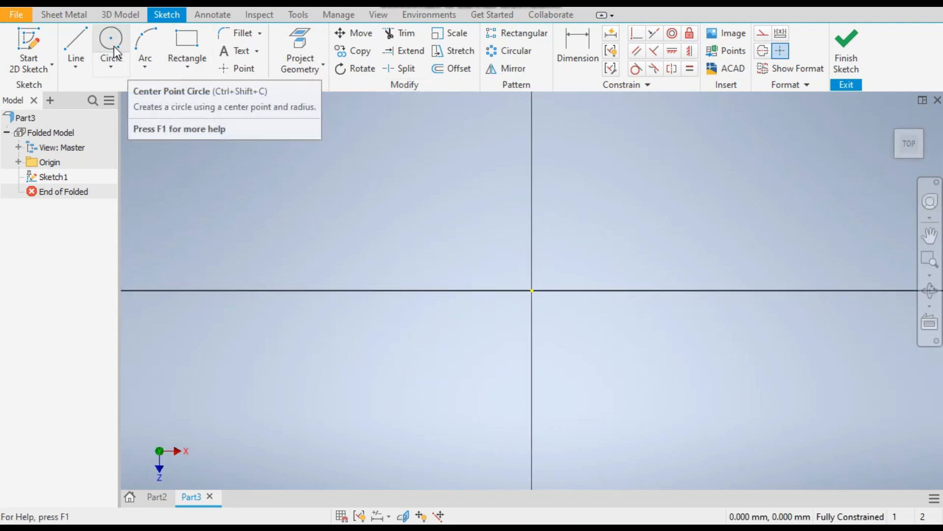
# Draw a center-point circle with a 25 mm diameter at the sketch origin
pyautogui.click(111, 64)
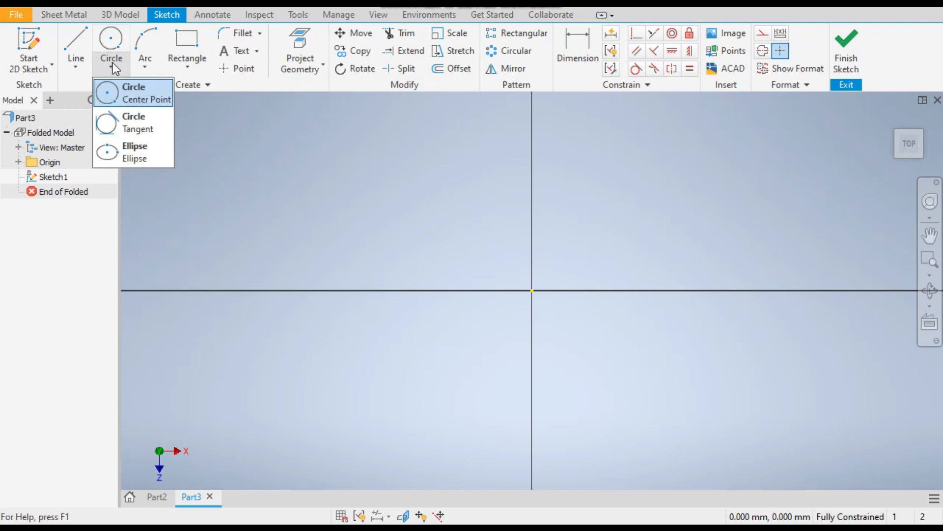
pyautogui.click(126, 97)
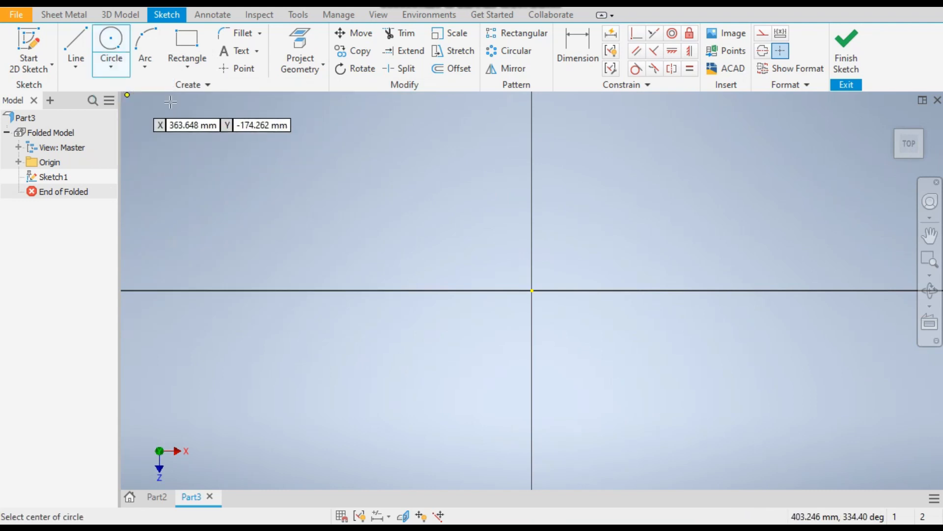
pyautogui.click(531, 293)
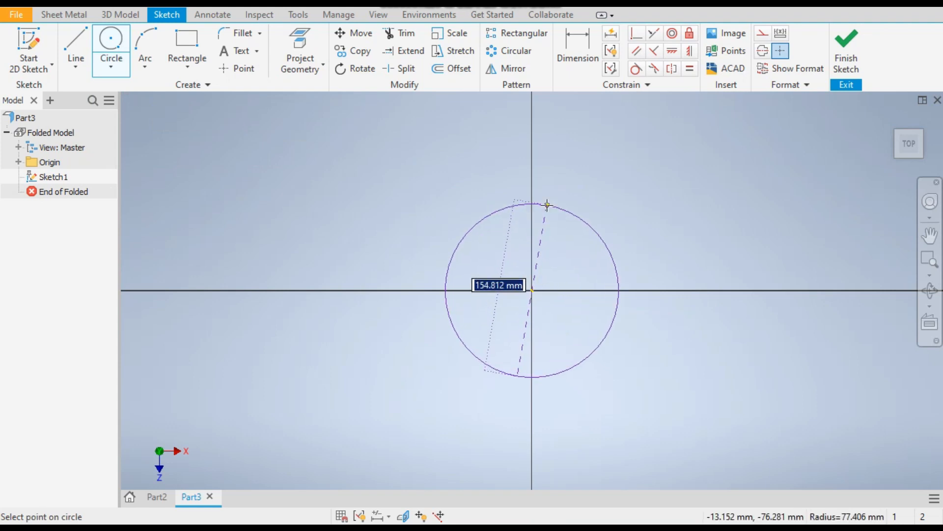
pyautogui.write('25')
pyautogui.press('Return')
pyautogui.scroll(3, 514, 312)
pyautogui.scroll(5, 539, 246)
pyautogui.moveTo(570, 269); pyautogui.dragTo(586, 255, button='middle')
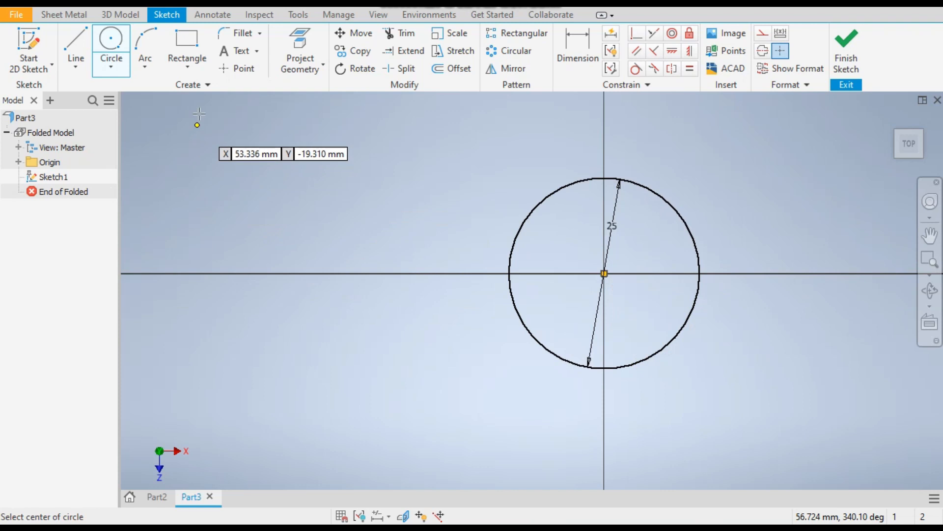
# Draw a two-point rectangle to the left of the circle, spanning the horizontal axis
pyautogui.click(193, 68)
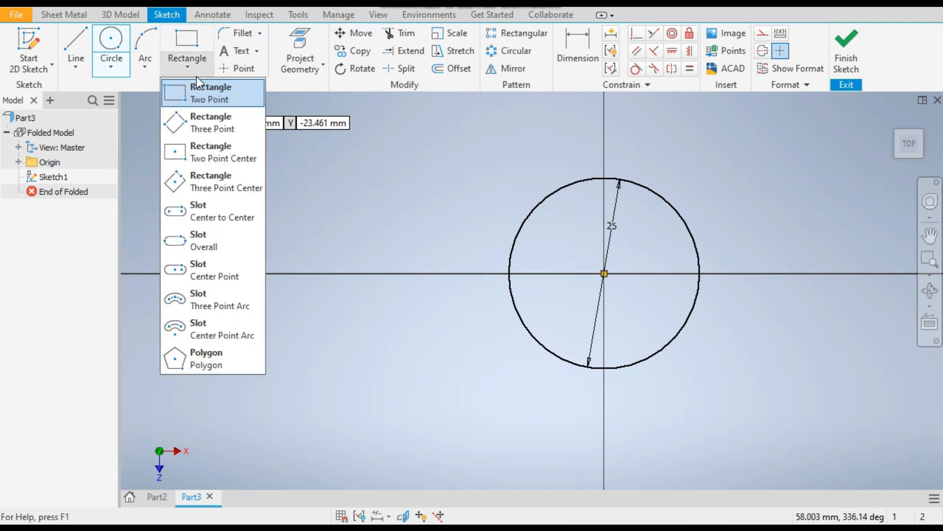
pyautogui.click(203, 97)
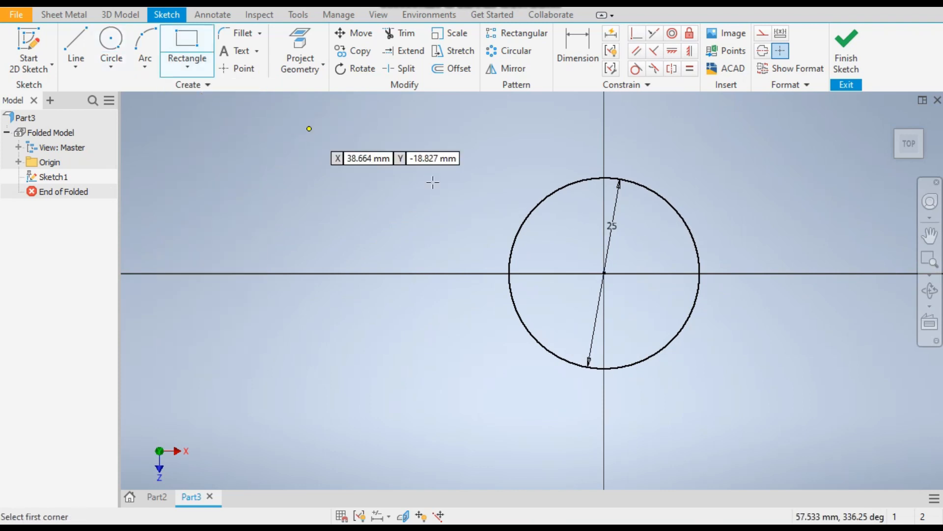
pyautogui.click(316, 220)
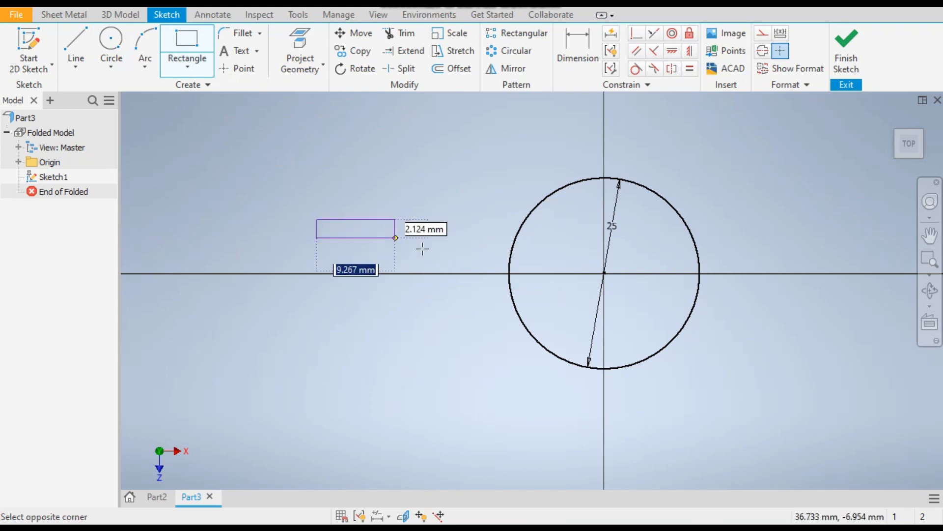
pyautogui.click(489, 328)
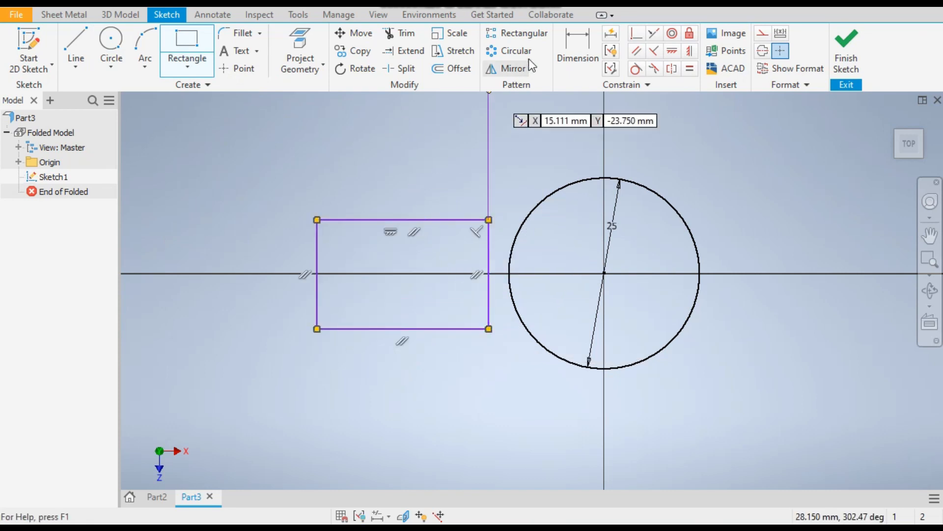
# Dimension the distance from the rectangle's left edge to the circle's center as 25 mm
pyautogui.click(580, 58)
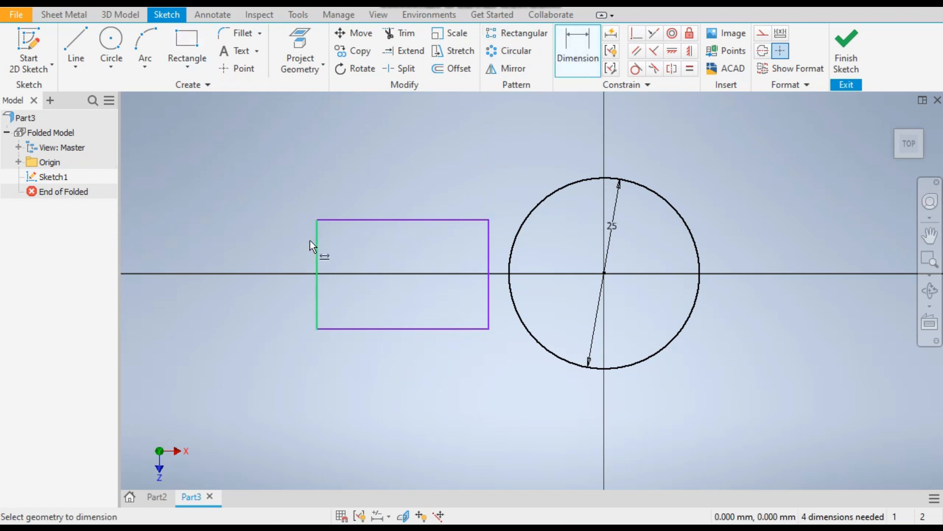
pyautogui.click(317, 300)
pyautogui.click(604, 273)
pyautogui.click(469, 400)
pyautogui.write('25')
pyautogui.press('Return')
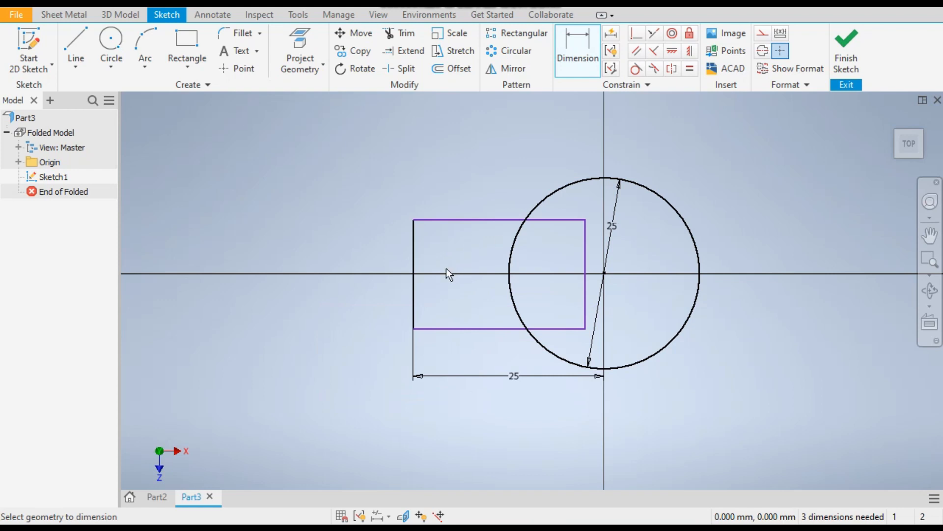
# Dimension the rectangle's left edge to a length of 10 mm
pyautogui.click(414, 259)
pyautogui.click(378, 261)
pyautogui.write('10')
pyautogui.press('Return')
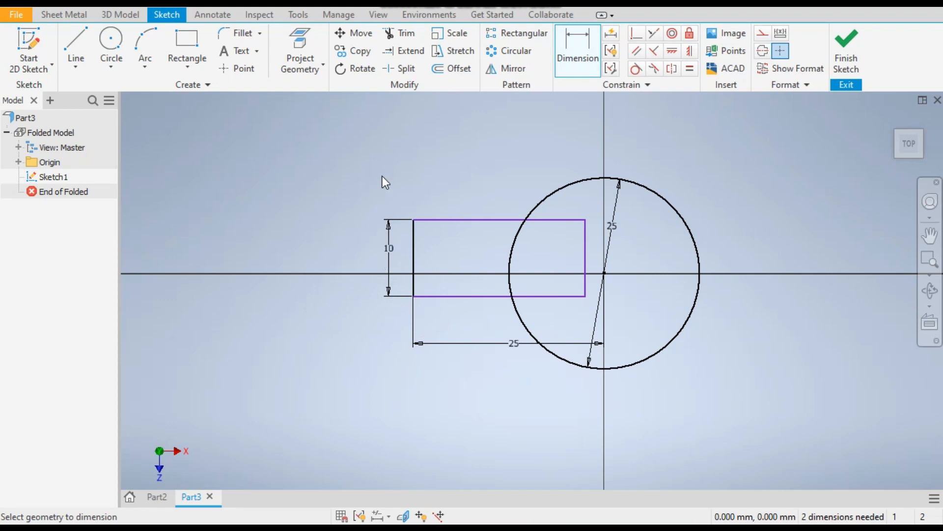
# Align the midpoint of the rectangle's left edge with the circle's center using a horizontal constraint
pyautogui.click(672, 52)
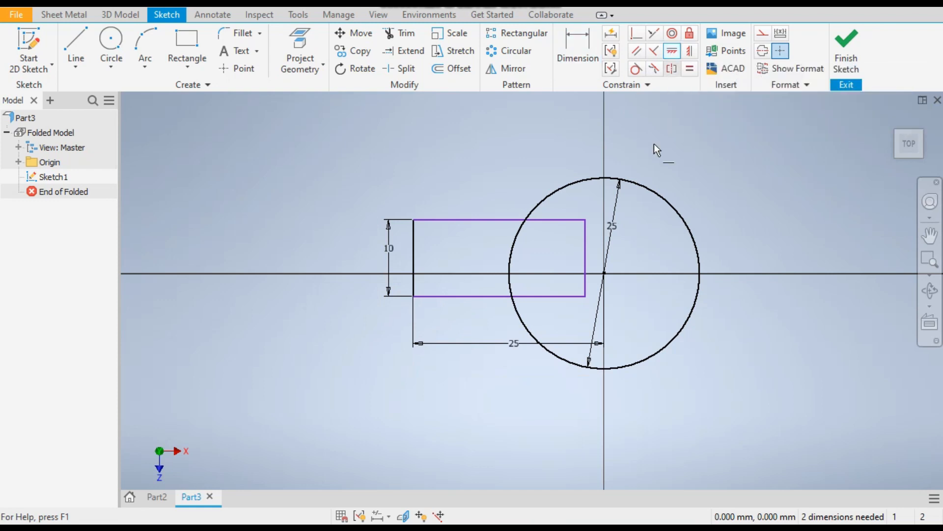
pyautogui.click(605, 274)
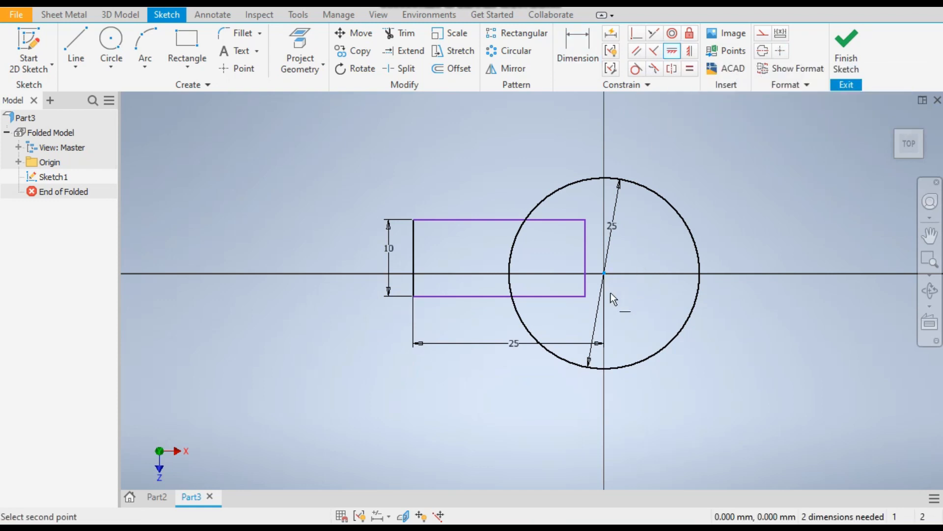
pyautogui.click(414, 258)
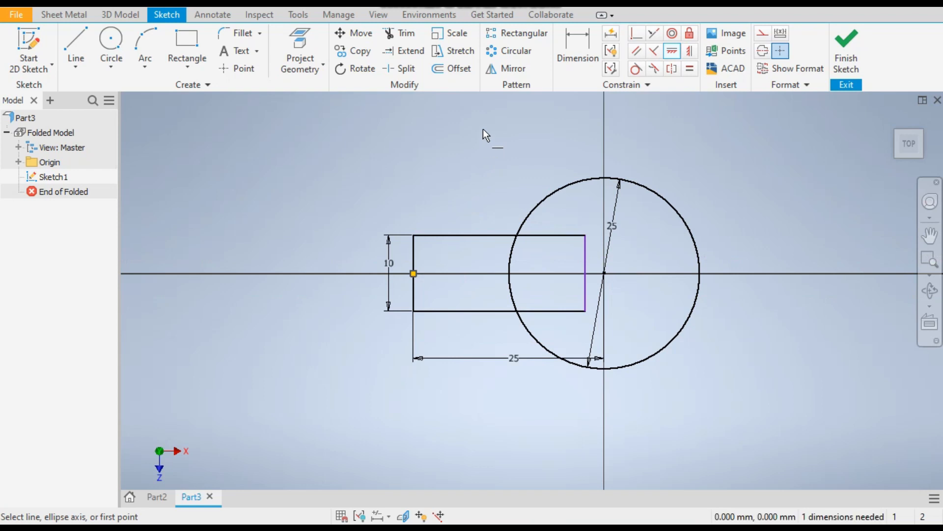
# Trim the overlapping rectangle lines and circle arc into one closed outline, and constrain its straight left edge to be vertical
pyautogui.click(401, 40)
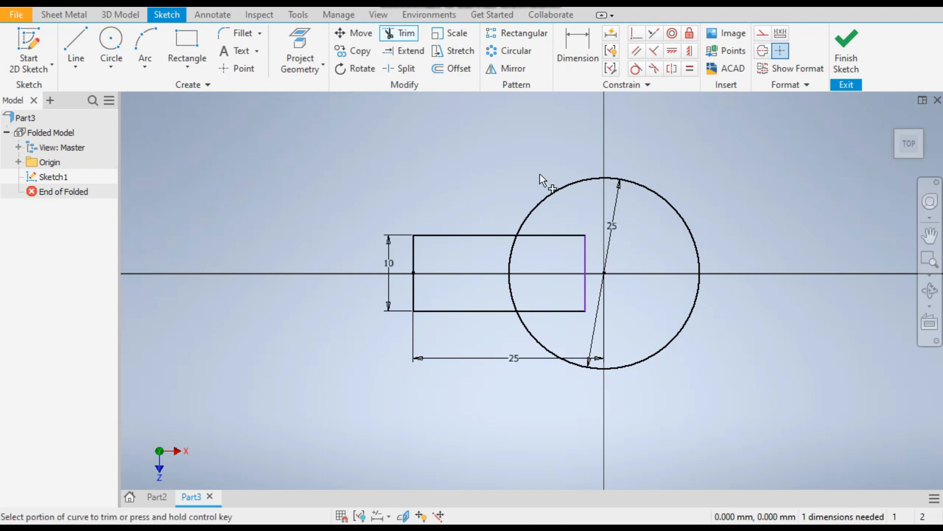
pyautogui.moveTo(565, 213); pyautogui.dragTo(540, 276)
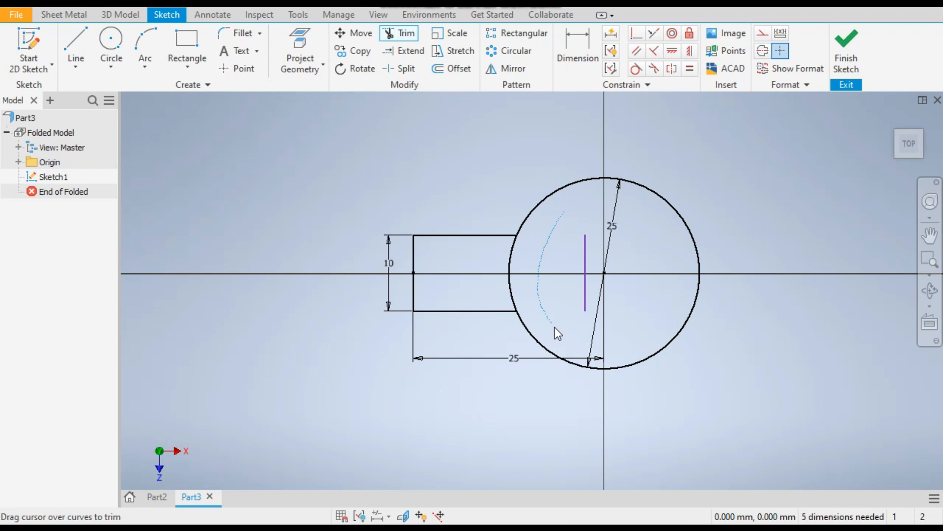
pyautogui.moveTo(555, 327); pyautogui.dragTo(568, 287)
pyautogui.click(584, 275)
pyautogui.moveTo(567, 249)
pyautogui.mouseDown()
pyautogui.moveTo(568, 236)
pyautogui.moveTo(549, 256)
pyautogui.moveTo(499, 269)
pyautogui.moveTo(560, 235)
pyautogui.mouseUp()
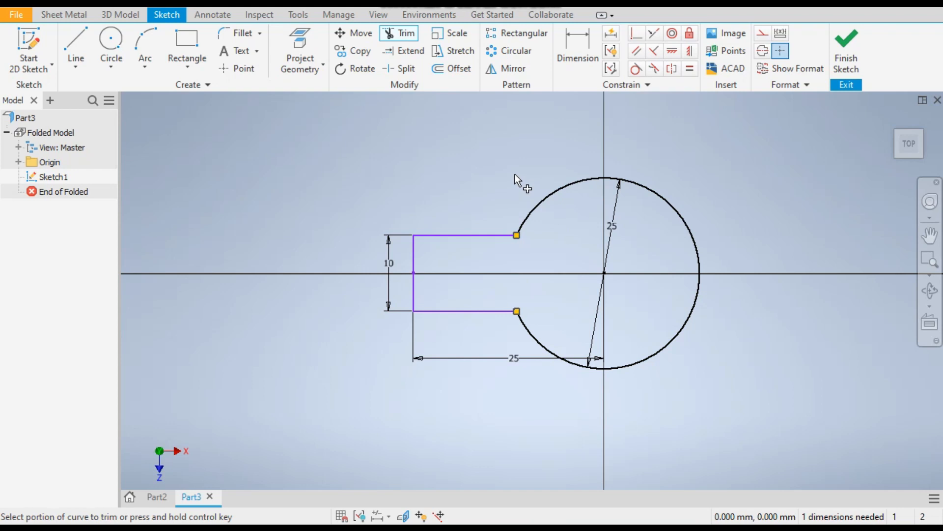
pyautogui.click(691, 51)
pyautogui.click(418, 254)
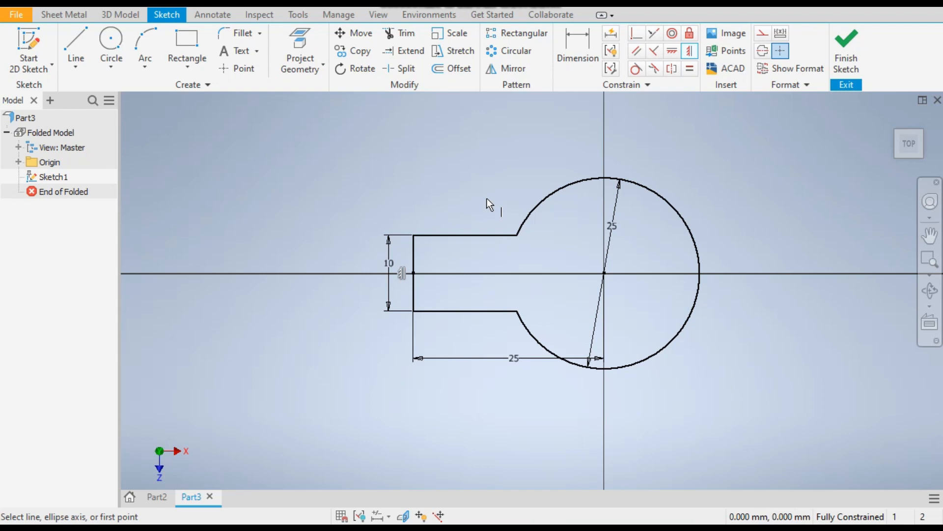
# Fillet both corners where the straight neck lines meet the circular arc with a 10 mm radius
pyautogui.click(236, 39)
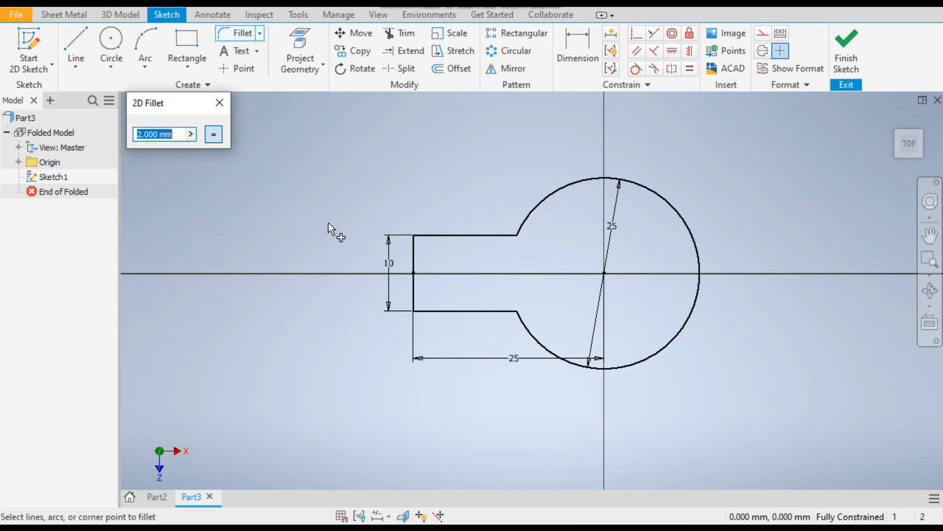
pyautogui.write('10')
pyautogui.click(504, 235)
pyautogui.click(521, 222)
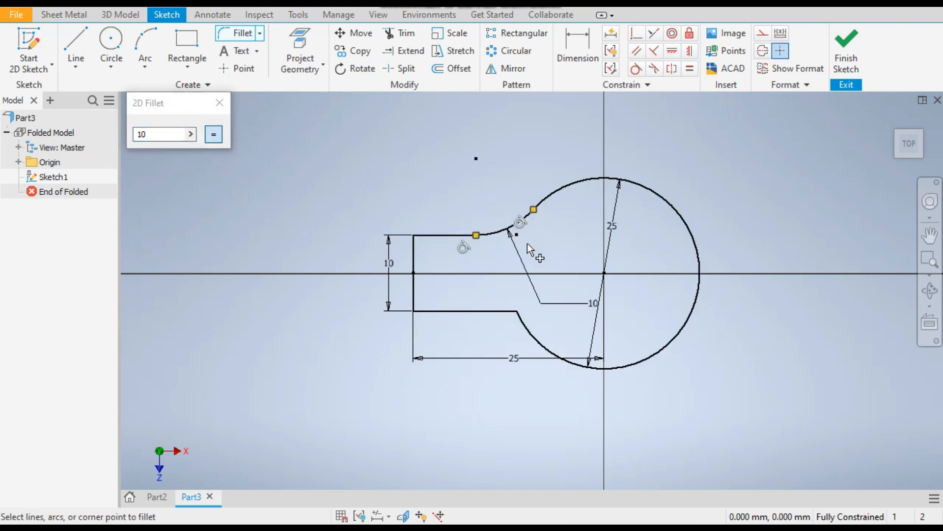
pyautogui.click(476, 311)
pyautogui.click(531, 332)
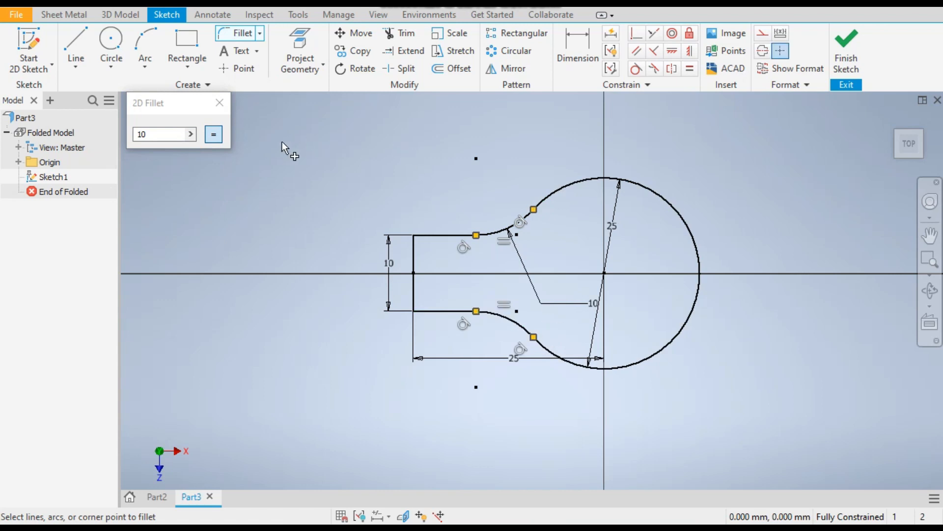
pyautogui.click(222, 103)
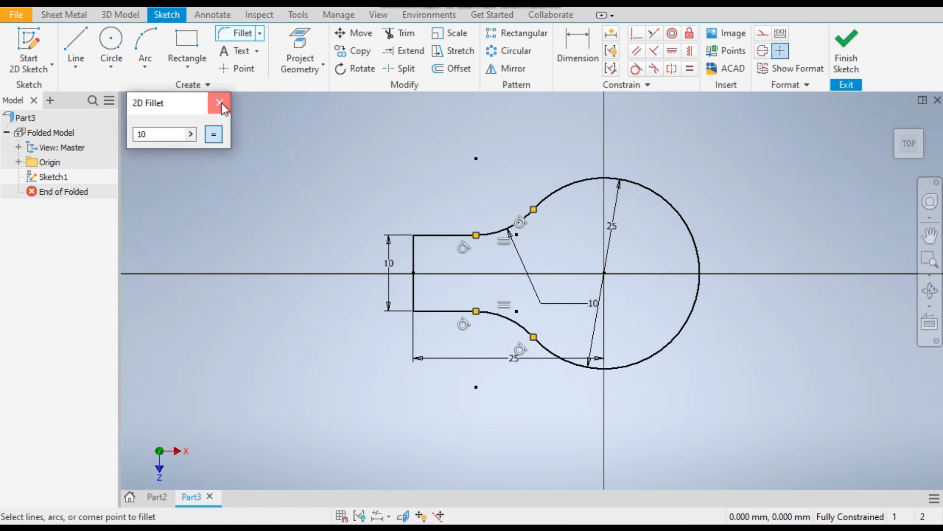
pyautogui.click(221, 104)
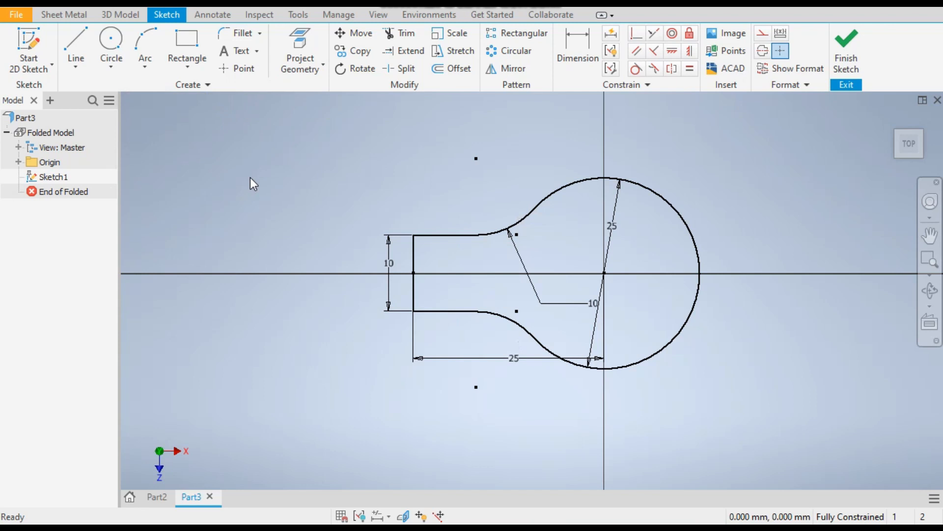
# Finish the base sketch and create a sheet metal face from its closed profile using the default rule
pyautogui.click(845, 54)
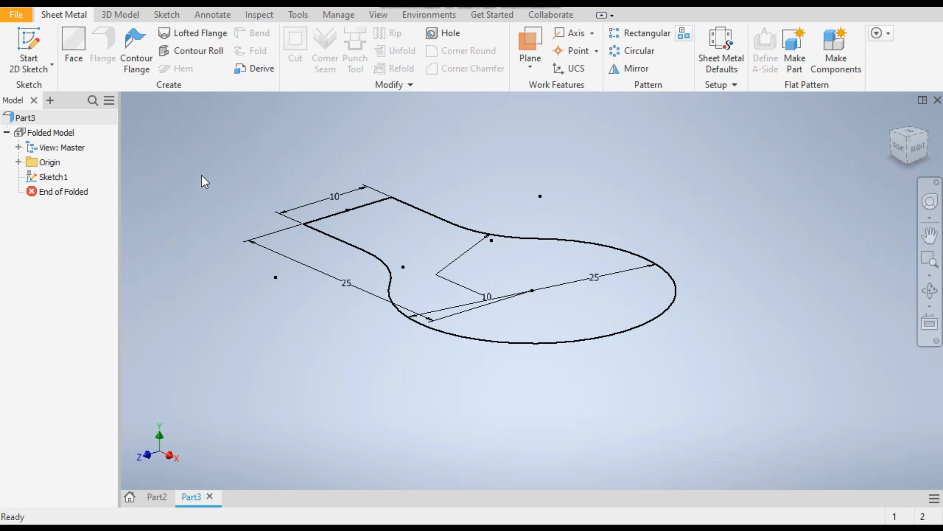
pyautogui.click(81, 46)
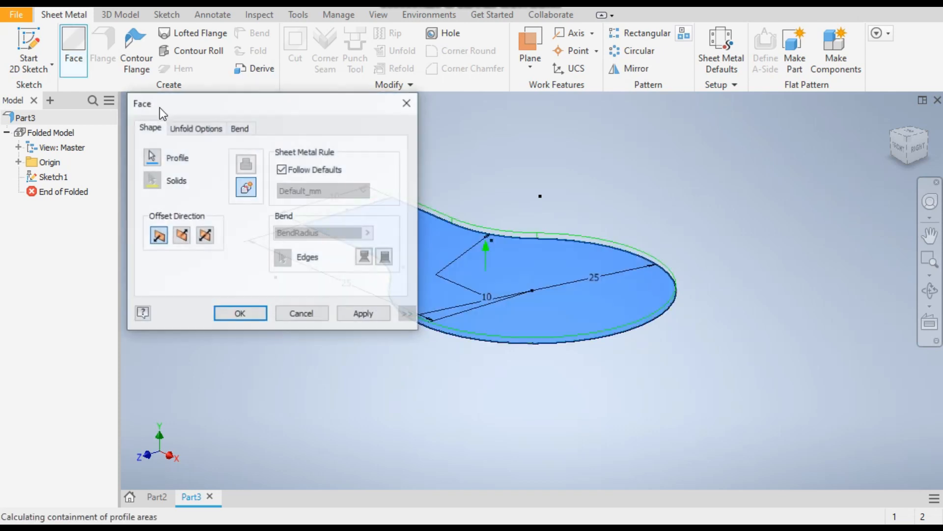
pyautogui.moveTo(550, 199); pyautogui.dragTo(678, 209, button='middle')
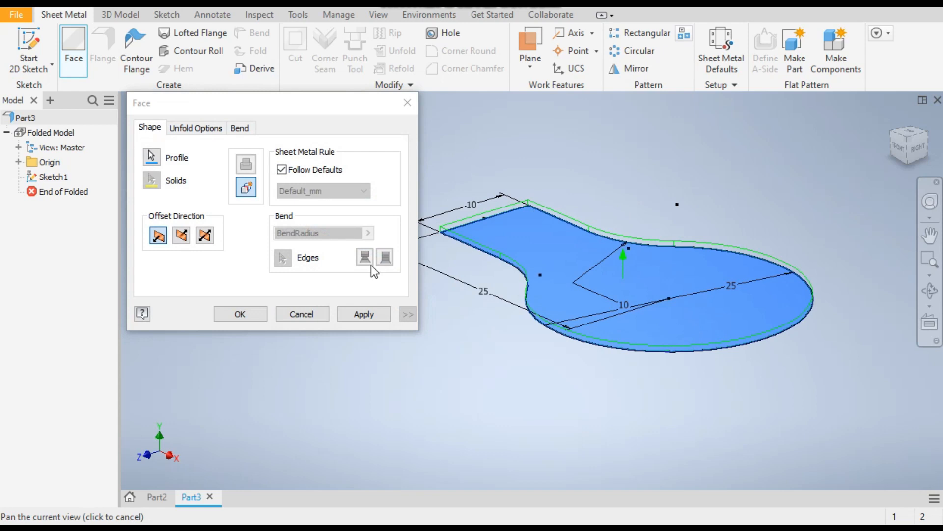
pyautogui.click(249, 314)
pyautogui.click(240, 314)
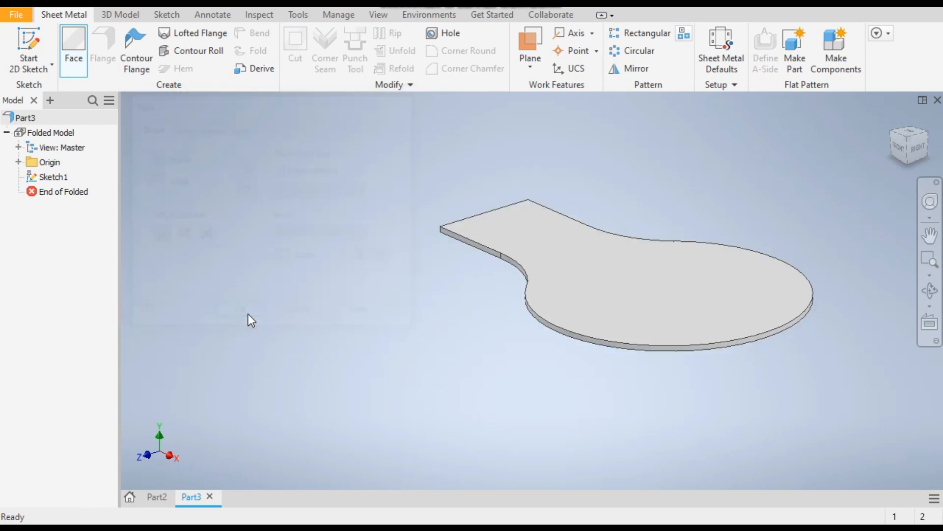
# Override the rule thickness in the sheet metal defaults and set the sheet thickness to 1.5 mm
pyautogui.click(724, 40)
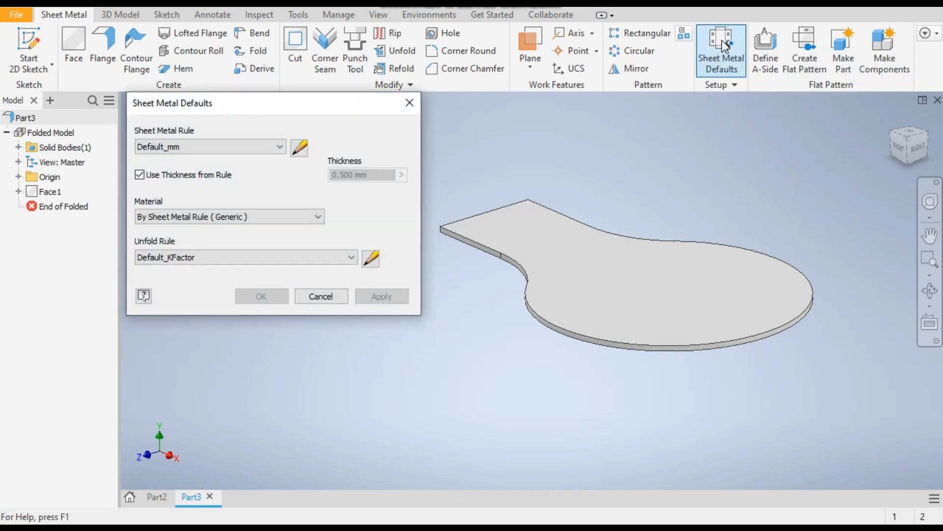
pyautogui.click(195, 176)
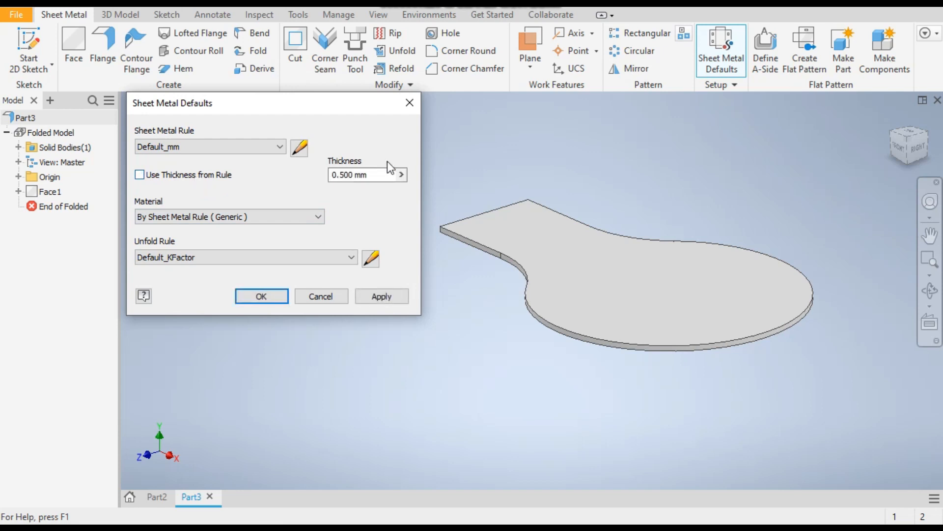
pyautogui.click(382, 175)
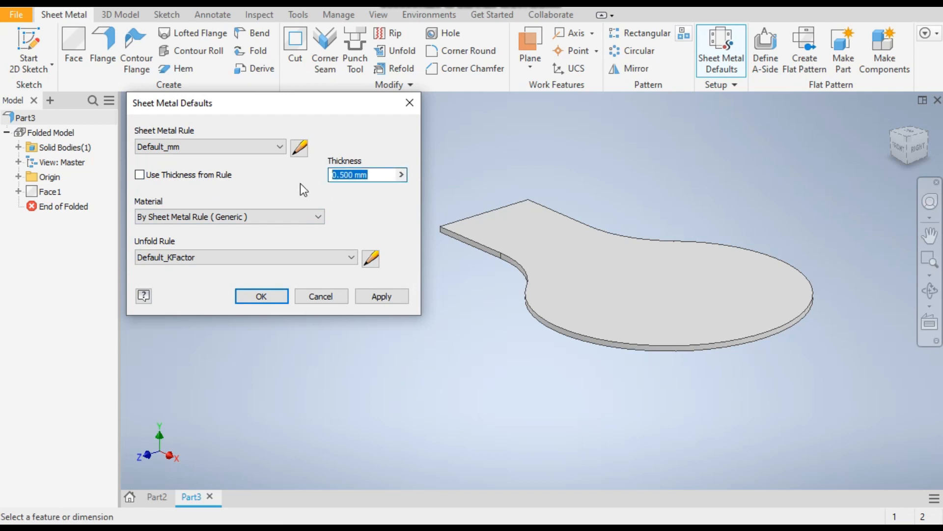
pyautogui.write('1.5')
pyautogui.press('Return')
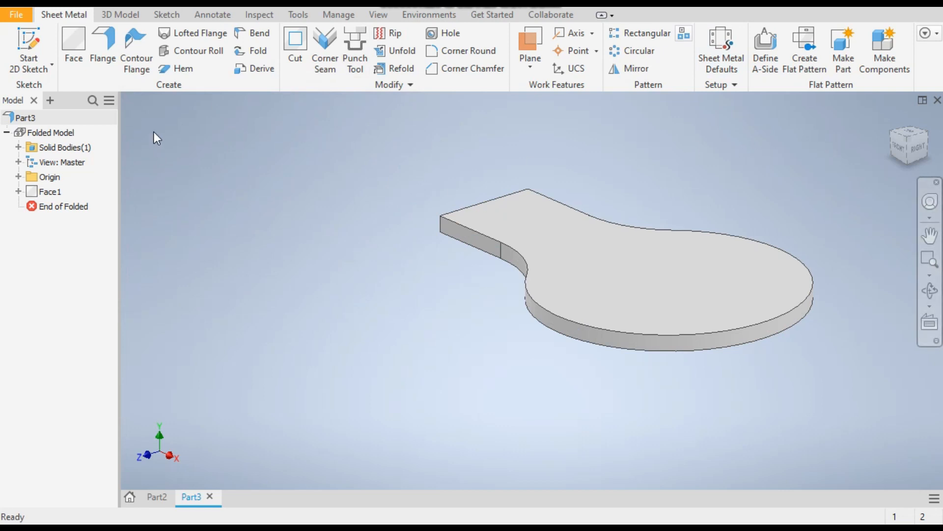
# Convert the sheet metal part to a standard part
pyautogui.click(123, 16)
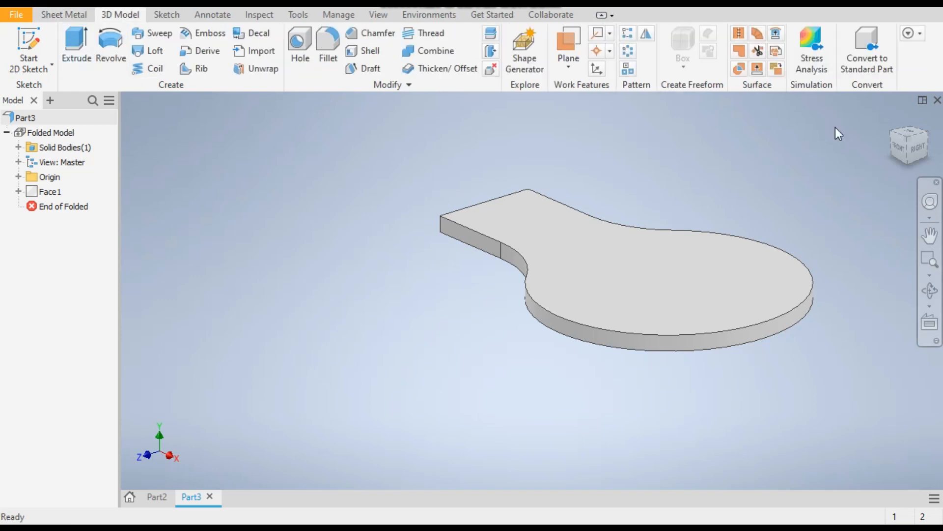
pyautogui.click(870, 44)
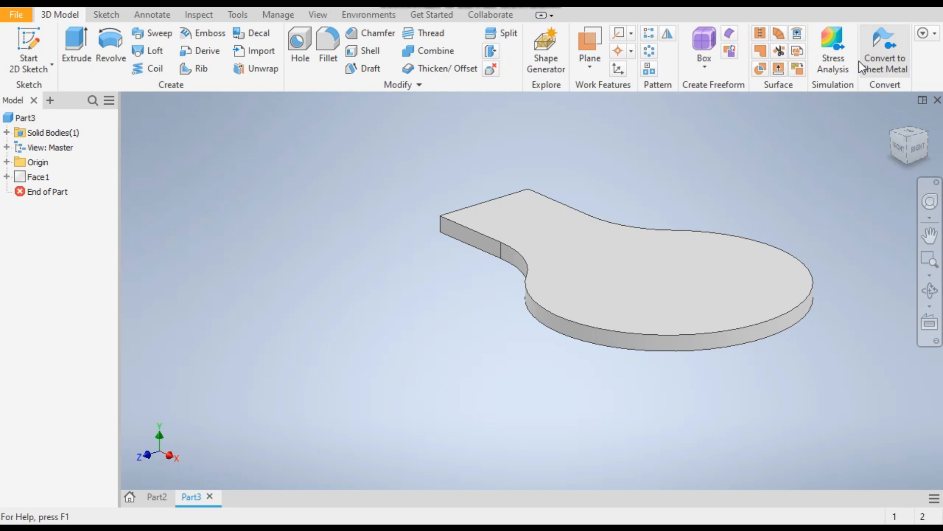
pyautogui.click(555, 254)
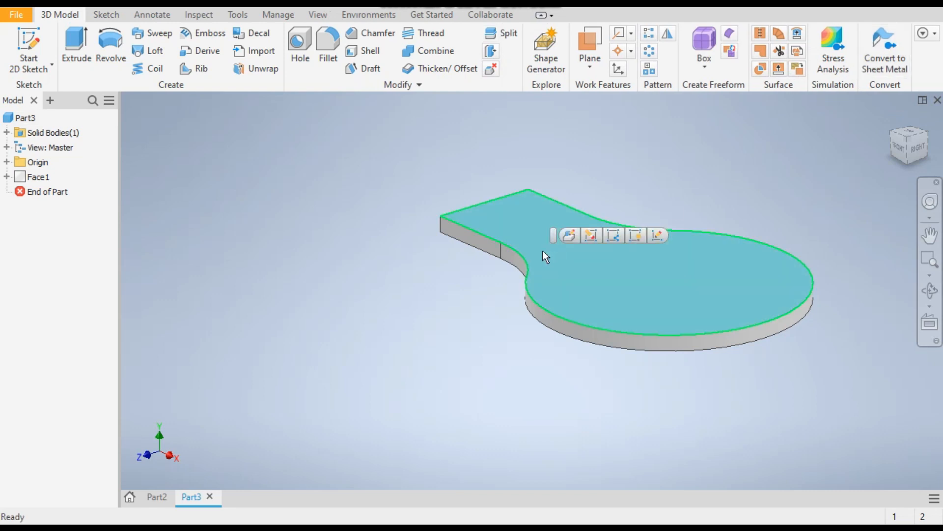
pyautogui.click(296, 215)
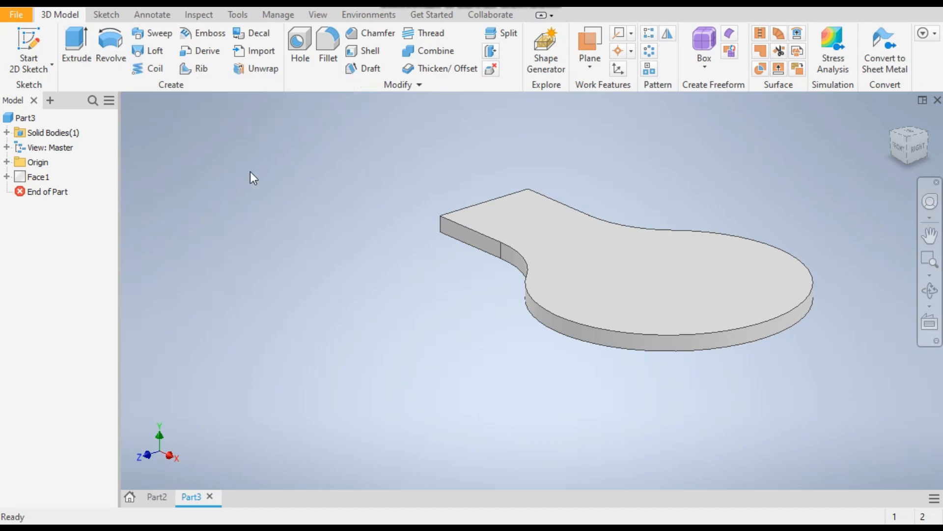
# Start a sketch on the plate's top face, orient it with the neck pointing left, and project the face outline
pyautogui.click(624, 240)
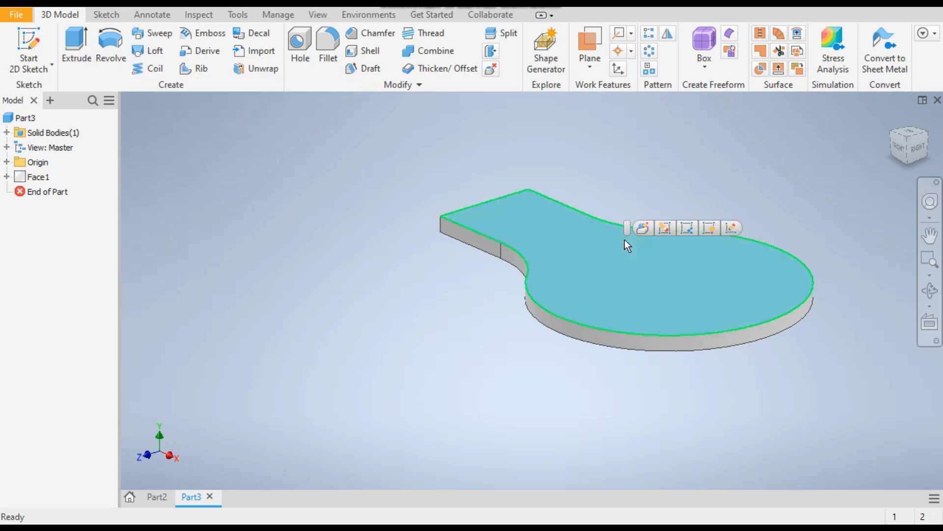
pyautogui.click(30, 35)
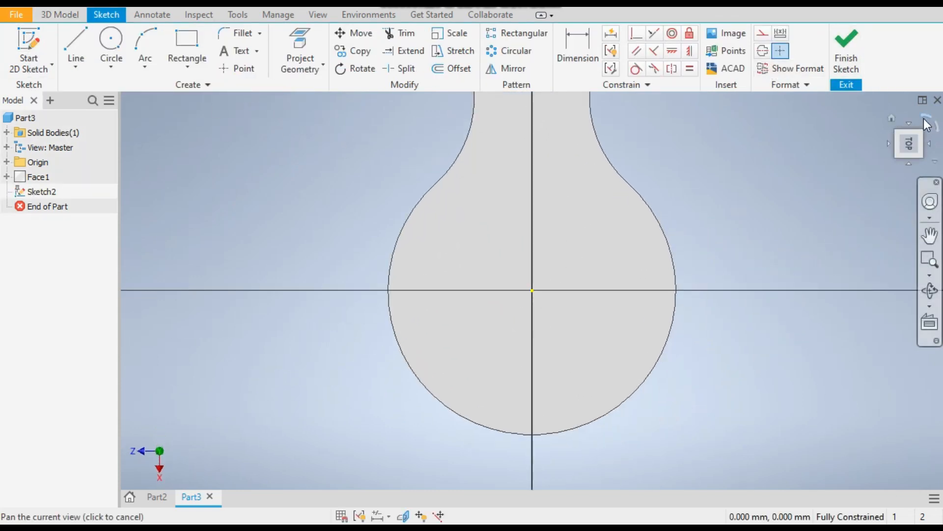
pyautogui.click(926, 124)
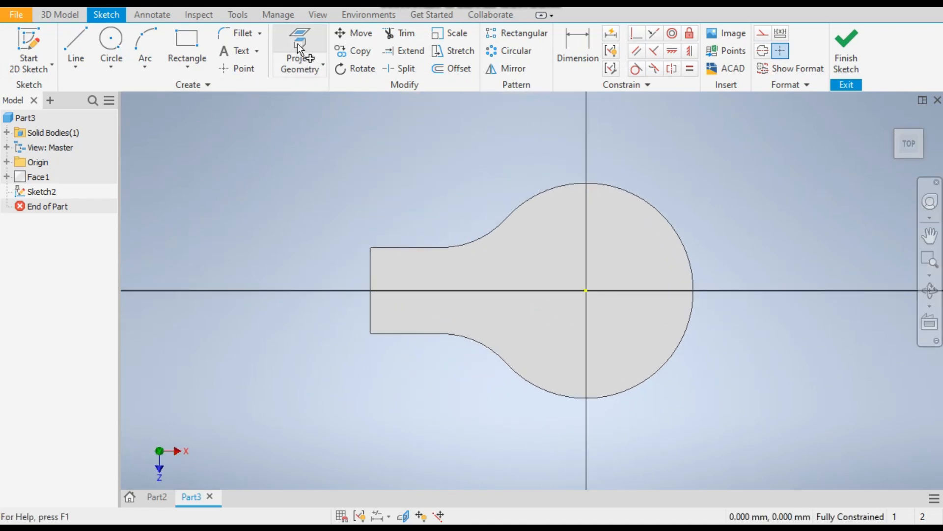
pyautogui.click(298, 50)
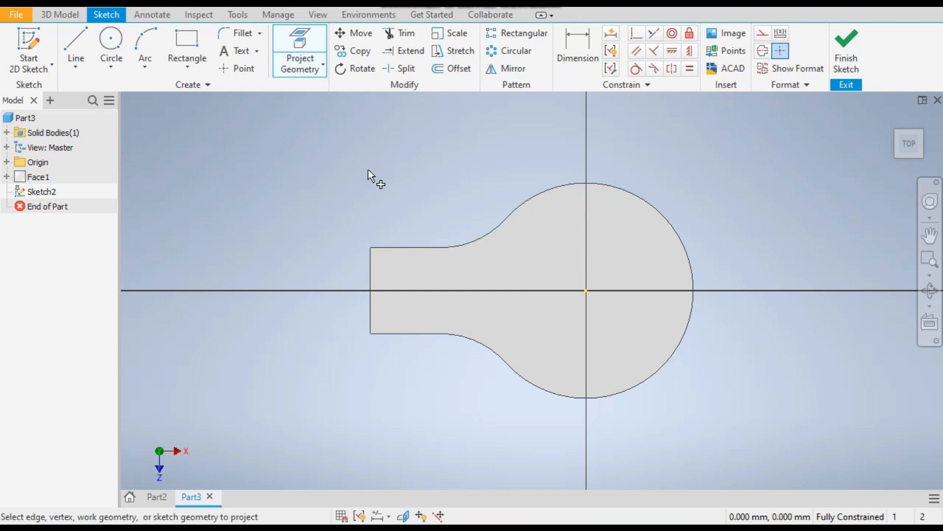
pyautogui.click(415, 270)
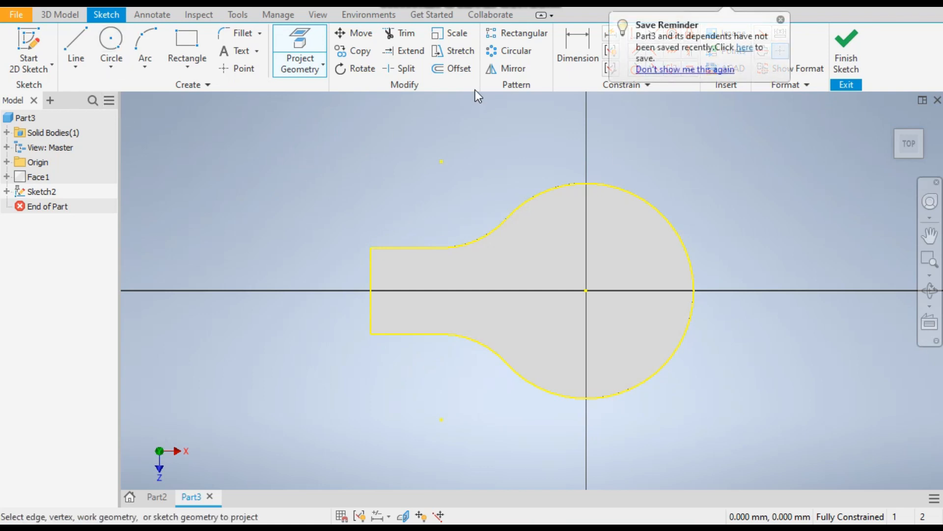
# Offset the projected outline inward by 1 mm
pyautogui.click(457, 69)
pyautogui.click(434, 244)
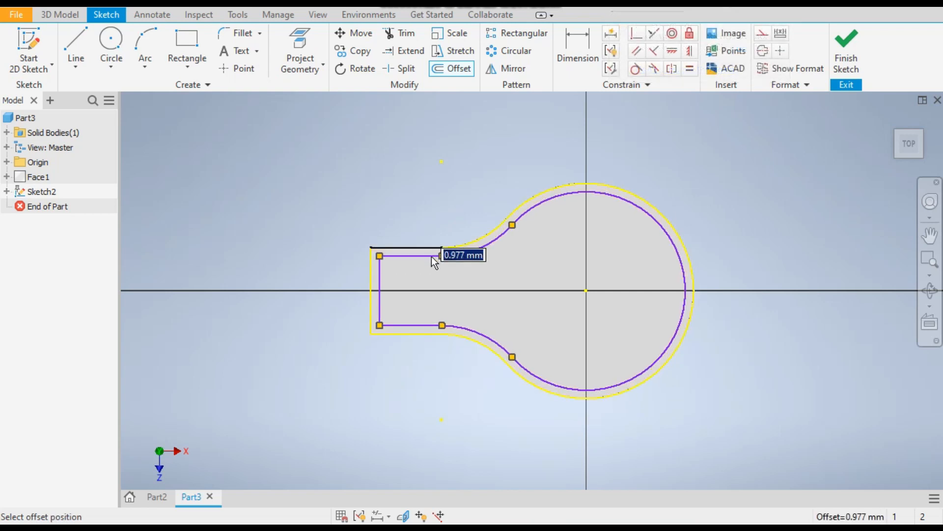
pyautogui.click(431, 256)
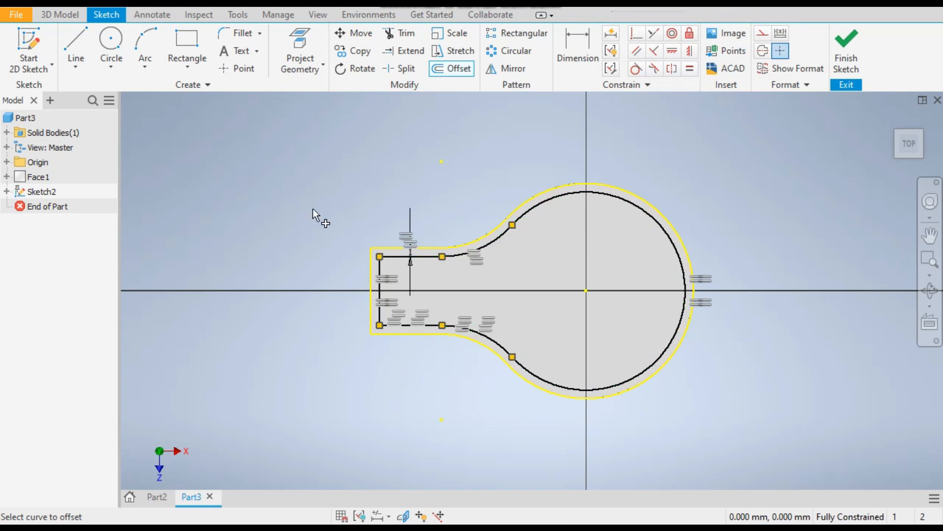
pyautogui.scroll(3, 385, 280)
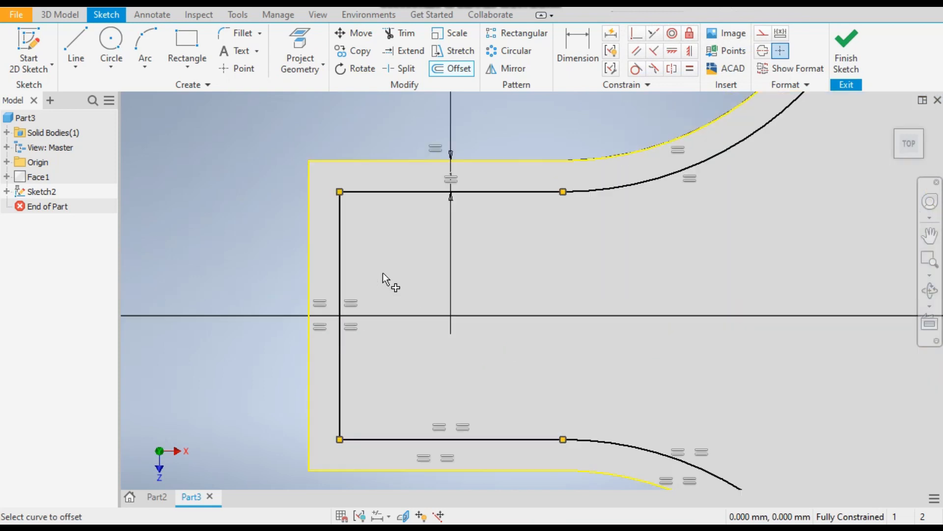
pyautogui.press('Escape')
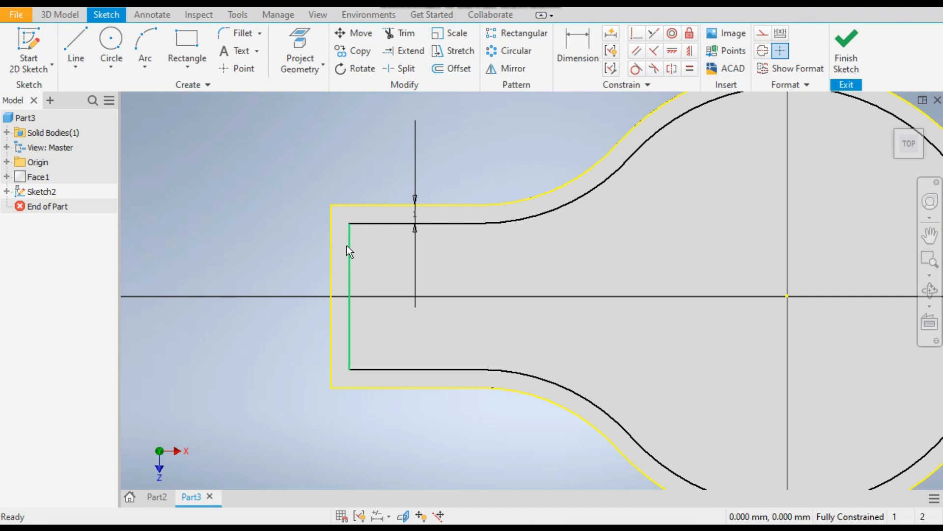
# Convert the offset outline's vertical line at the neck end to construction geometry
pyautogui.click(346, 246)
pyautogui.click(268, 214)
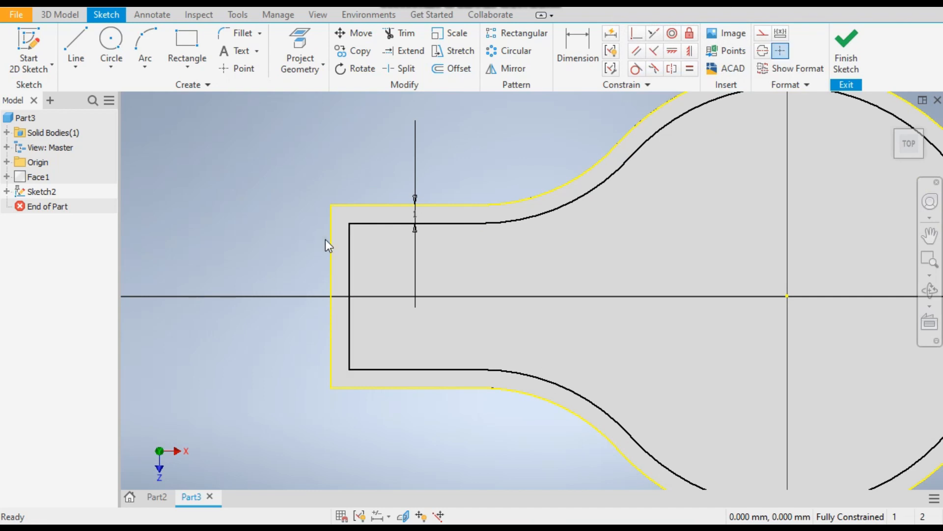
pyautogui.click(349, 254)
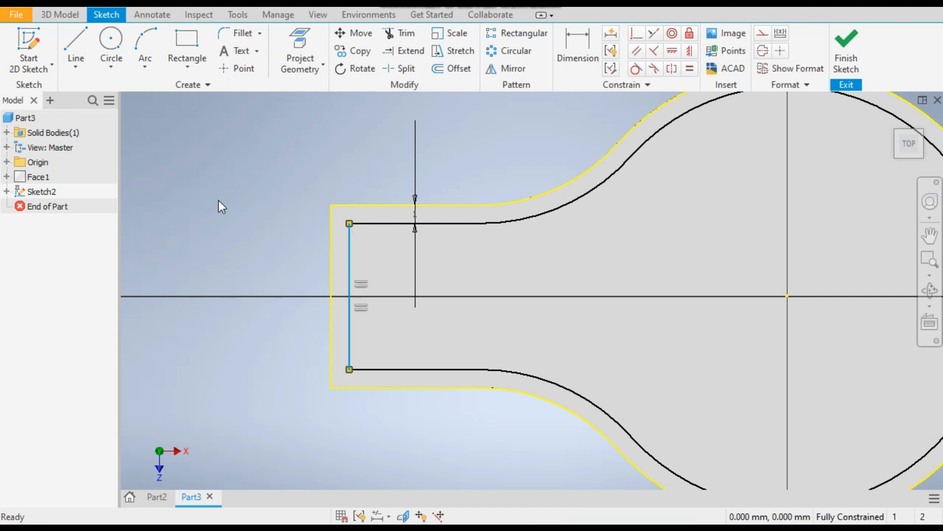
pyautogui.click(763, 36)
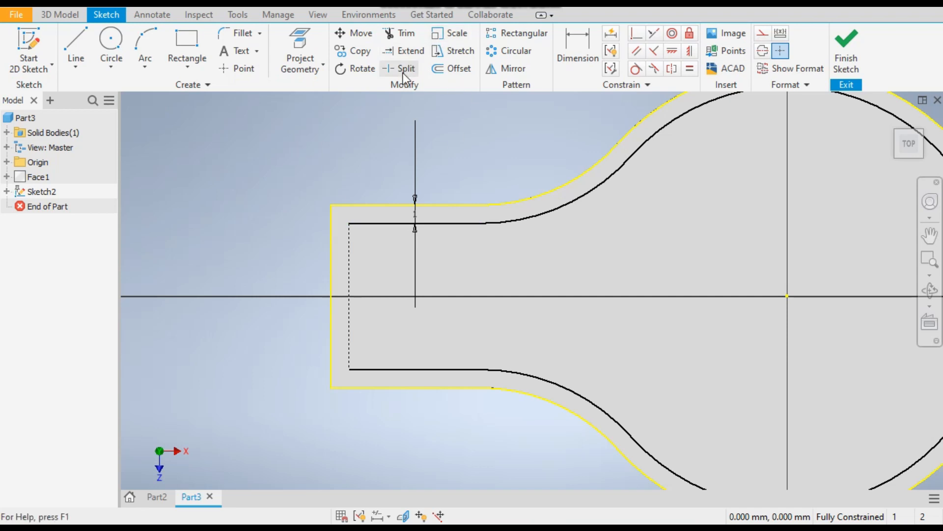
# Extend both straight neck lines of the offset outline to the plate's straight end edge
pyautogui.click(403, 51)
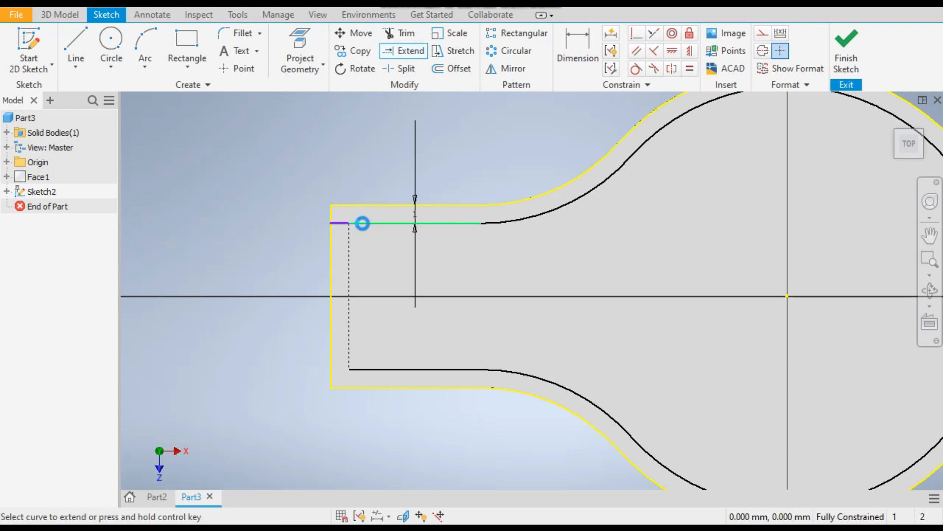
pyautogui.click(362, 223)
pyautogui.click(376, 369)
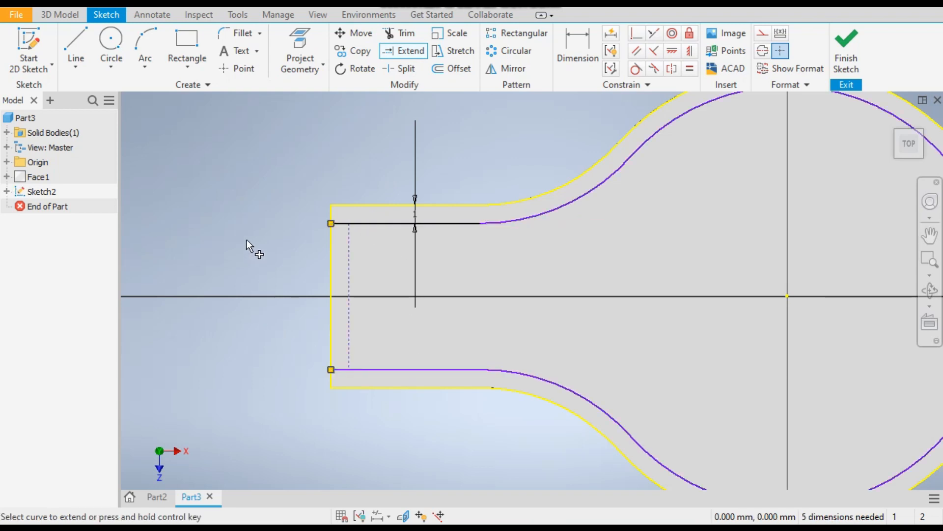
pyautogui.press('Escape')
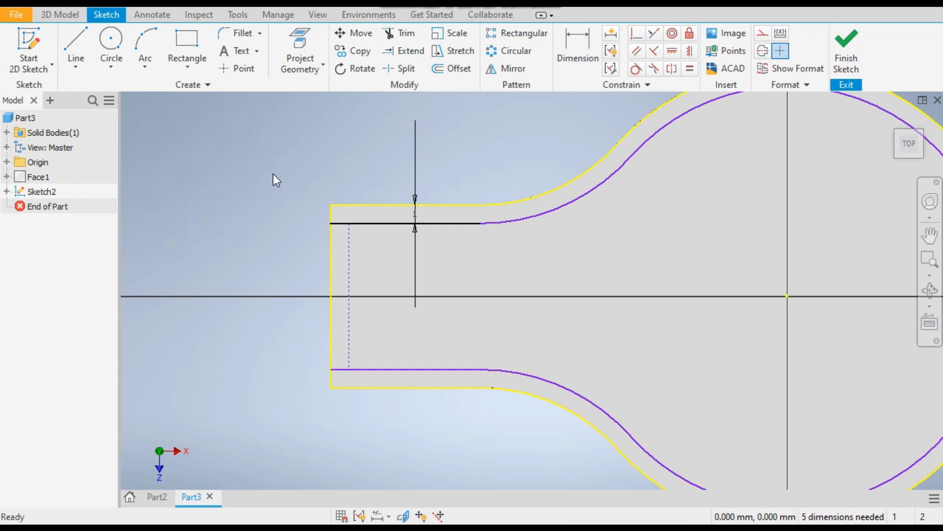
# Dimension the radius of the offset outline's large arc
pyautogui.moveTo(532, 217); pyautogui.dragTo(561, 254)
pyautogui.click(296, 163)
pyautogui.scroll(-3, 264, 297)
pyautogui.moveTo(571, 293); pyautogui.dragTo(627, 268)
pyautogui.moveTo(657, 211); pyautogui.dragTo(599, 213)
pyautogui.click(624, 153)
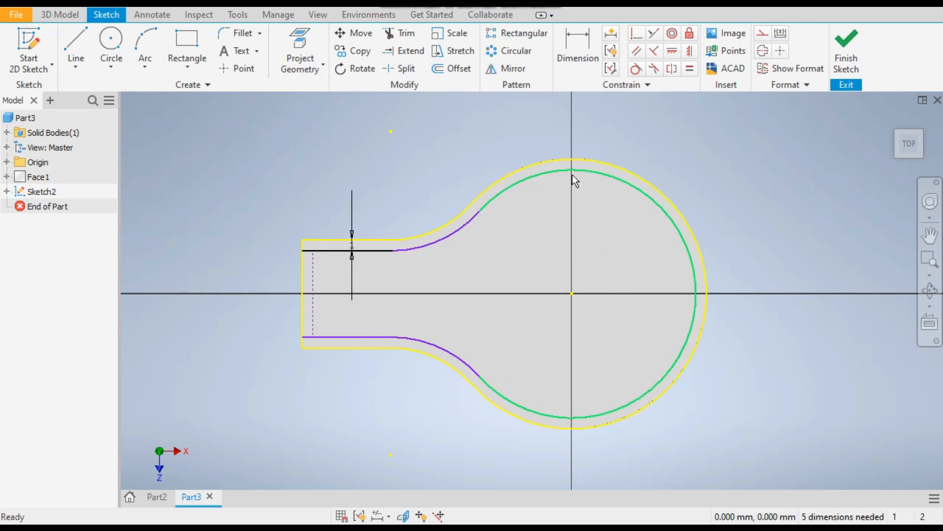
pyautogui.press('d')
pyautogui.click(582, 181)
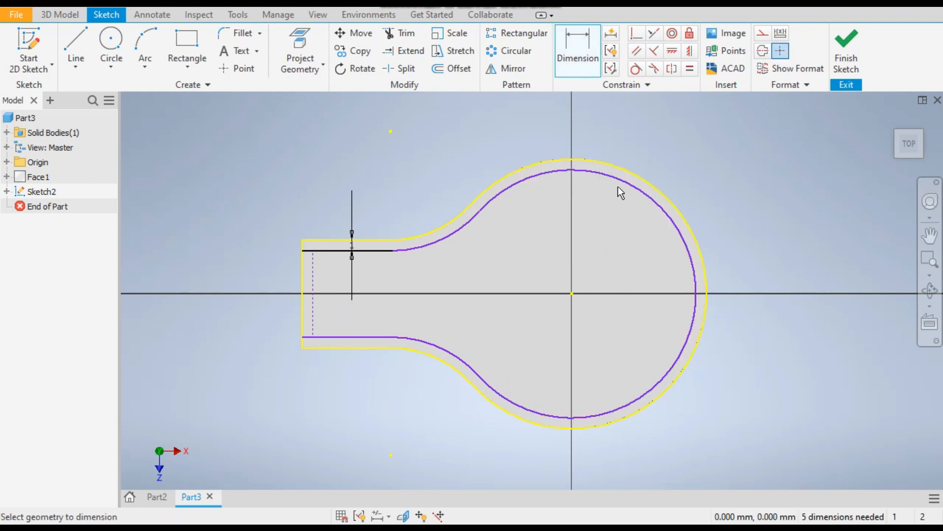
pyautogui.click(676, 175)
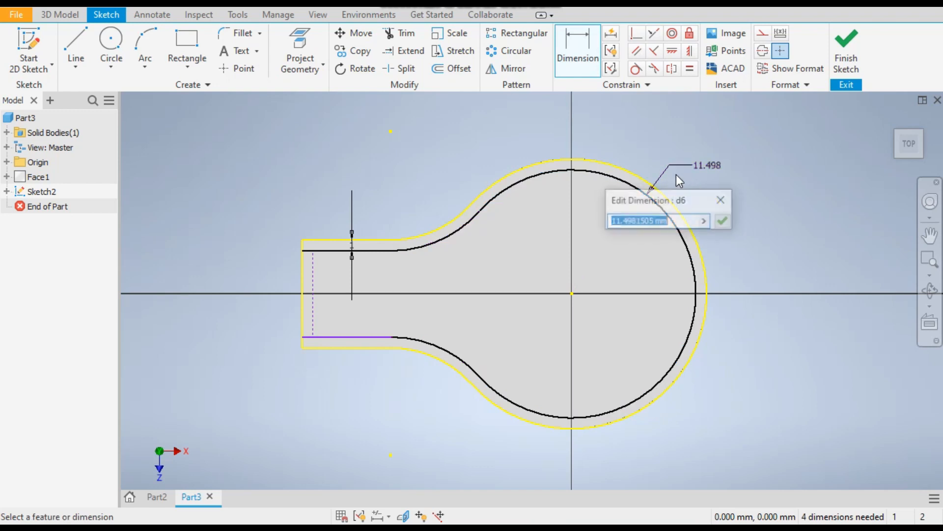
pyautogui.click(723, 221)
pyautogui.click(364, 337)
pyautogui.click(361, 348)
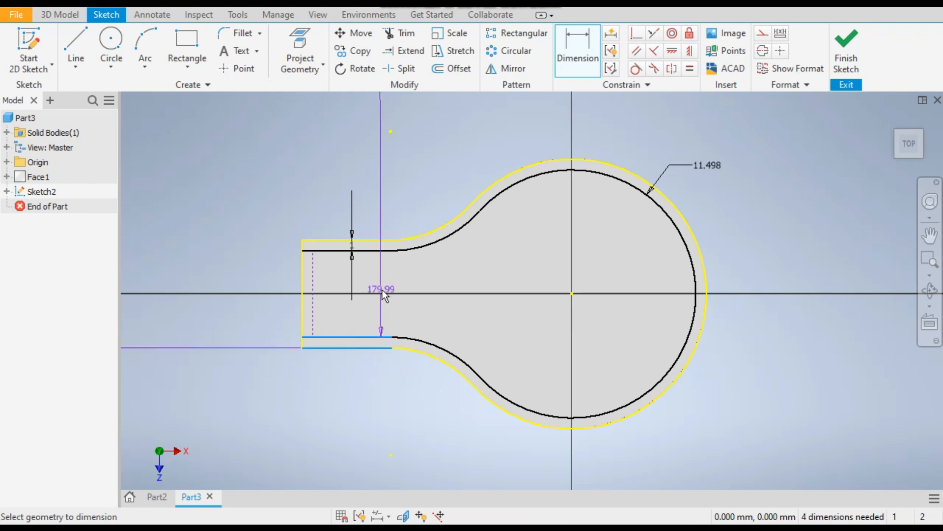
pyautogui.press('Escape')
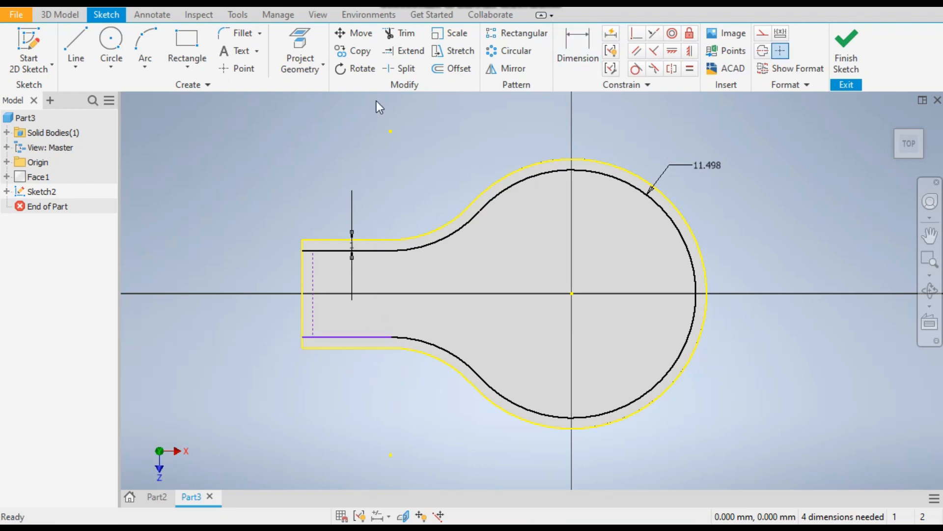
# Dimension the vertical gap between the lower offset neck line's end and the plate outline's lower corner
pyautogui.click(579, 49)
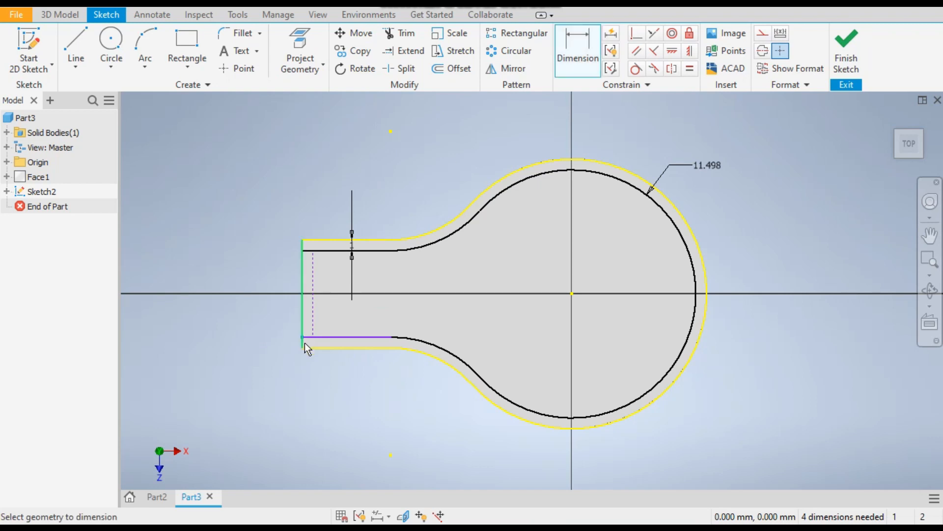
pyautogui.click(278, 337)
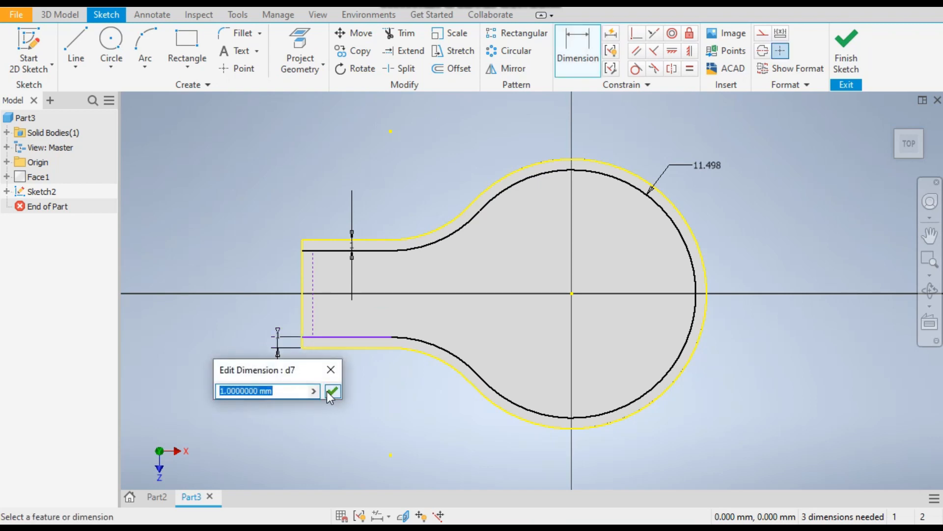
pyautogui.click(329, 391)
# Dimension the length of the lower straight neck line of the offset outline
pyautogui.scroll(4, 323, 368)
pyautogui.click(373, 304)
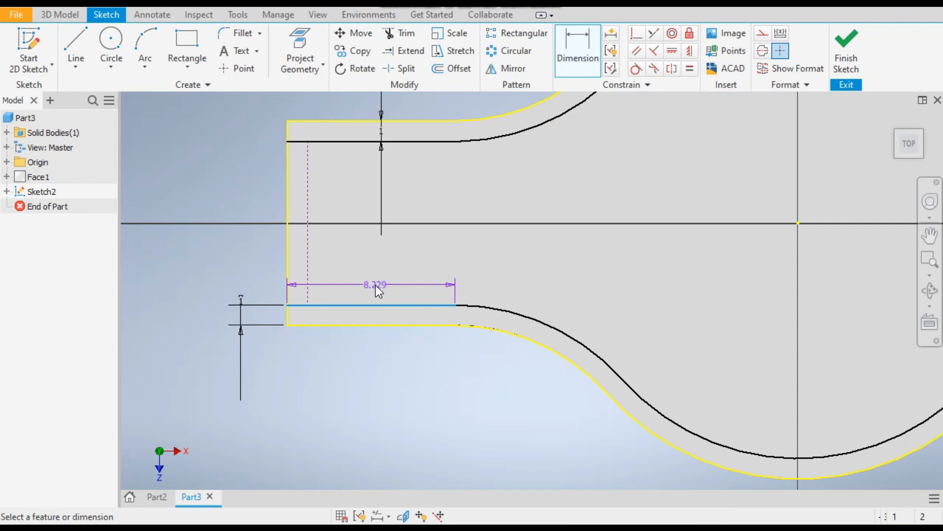
pyautogui.click(375, 285)
pyautogui.click(426, 340)
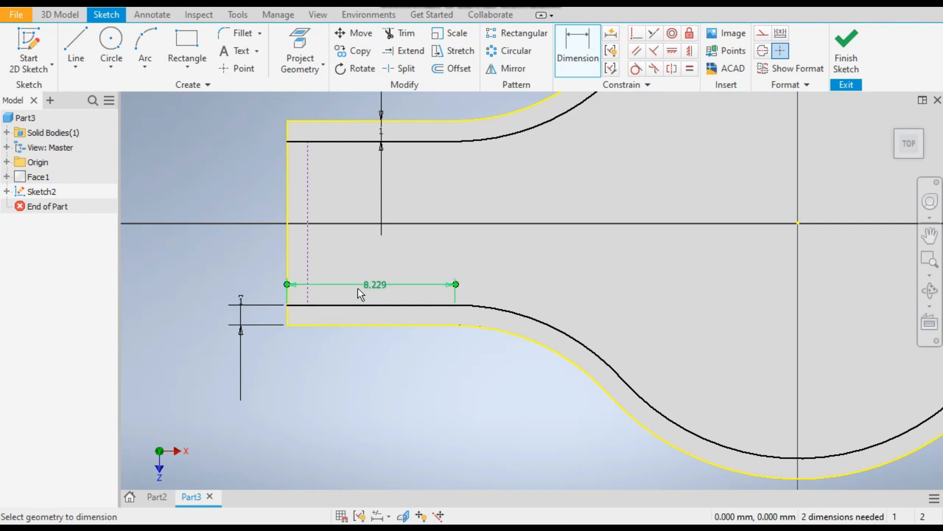
# Extrude the narrow band between the offset outline and the plate's outer edge 10 mm upward, joined to the plate
pyautogui.scroll(-3, 335, 406)
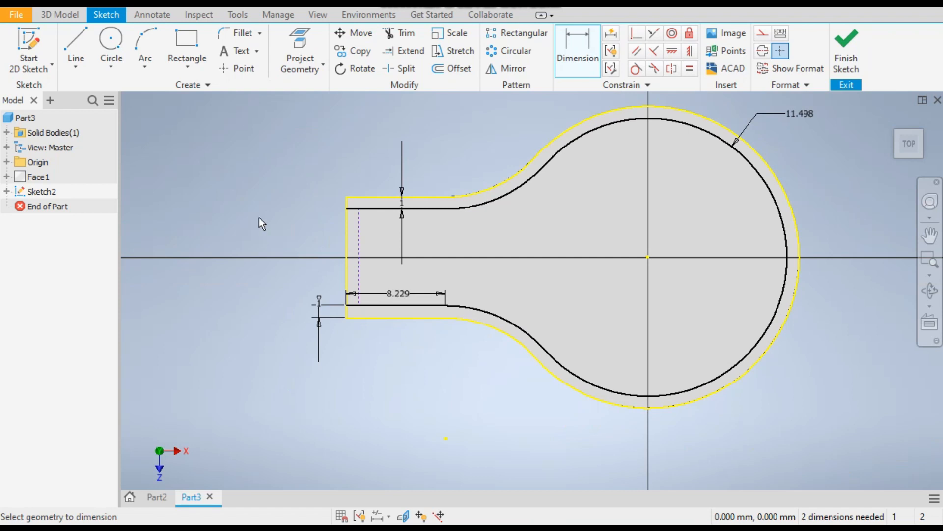
pyautogui.click(64, 16)
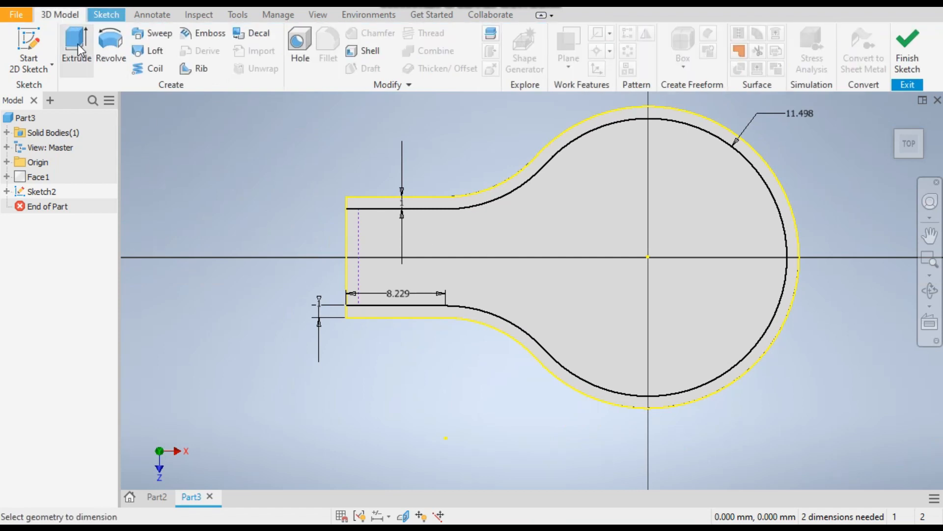
pyautogui.click(78, 47)
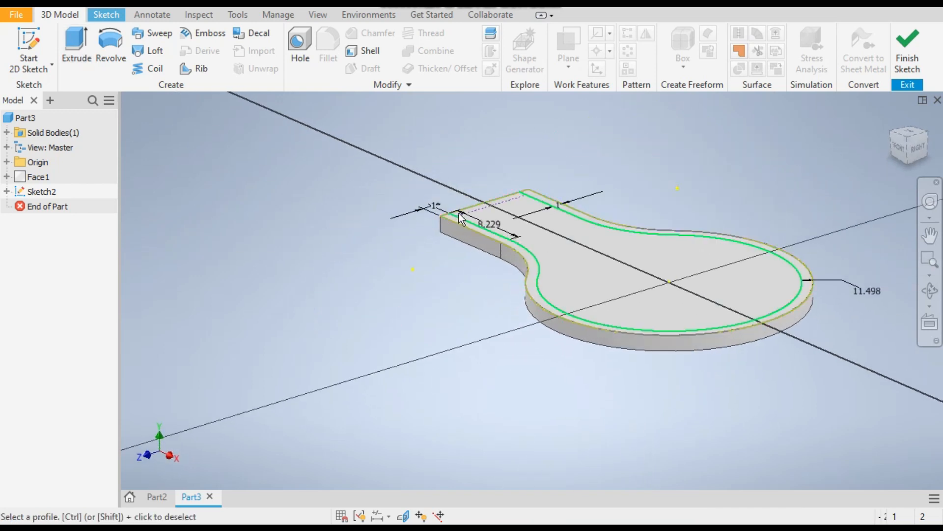
pyautogui.scroll(5, 459, 213)
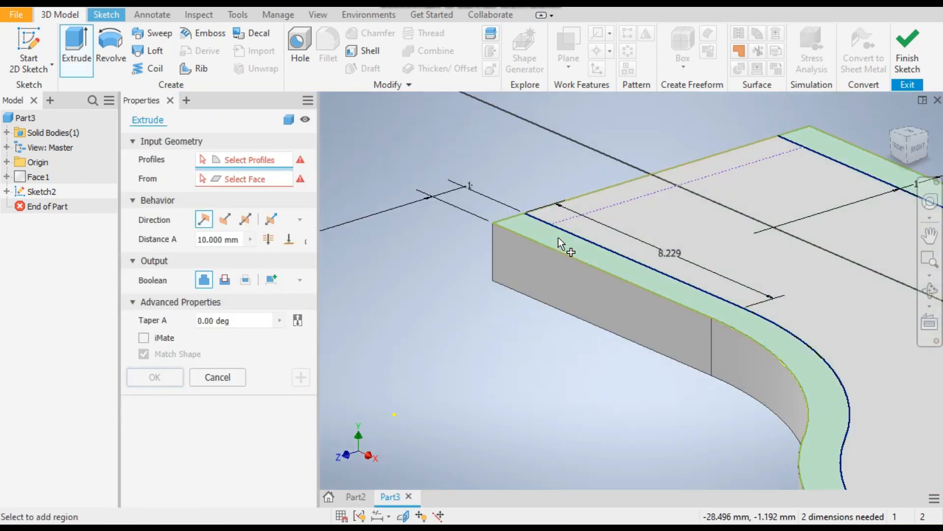
pyautogui.click(558, 238)
pyautogui.scroll(-5, 482, 312)
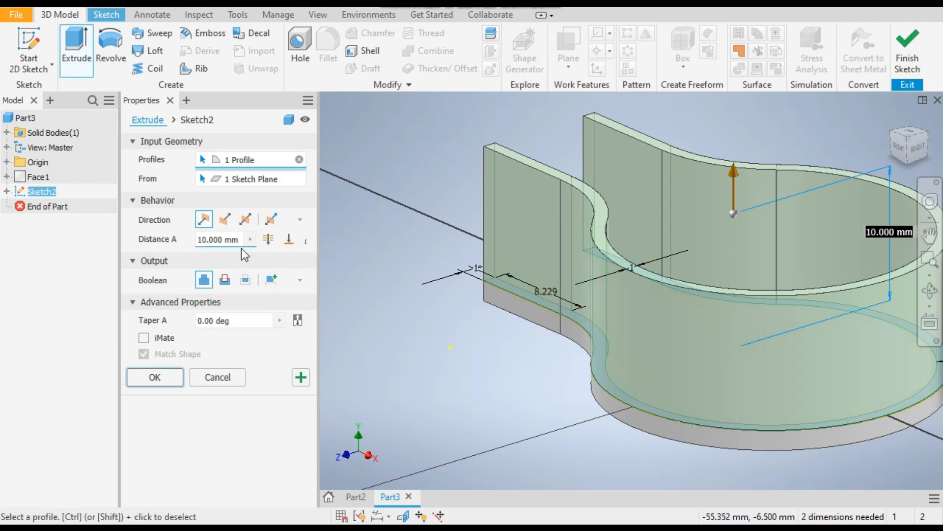
pyautogui.click(161, 374)
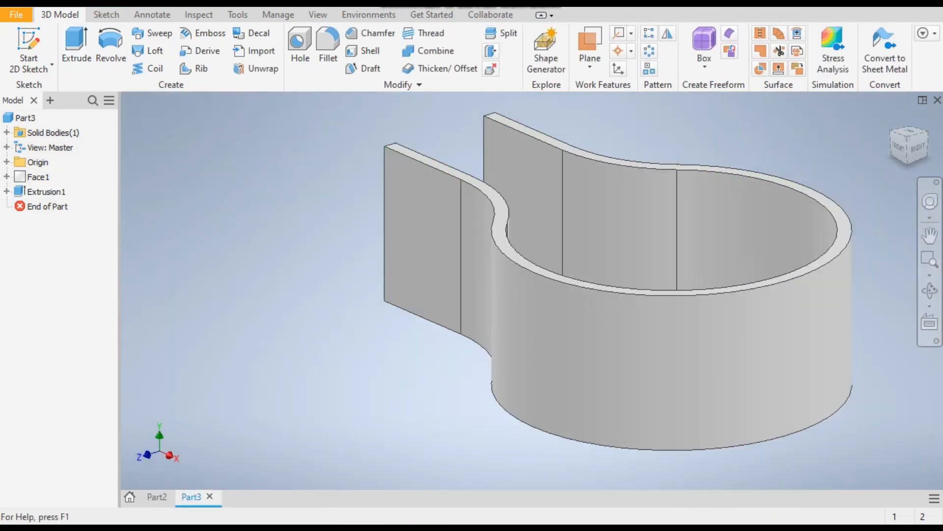
# Set up a 1 mm constant fillet on the inner bottom edges where the wall meets the plate, along both necks and the round part
pyautogui.click(892, 120)
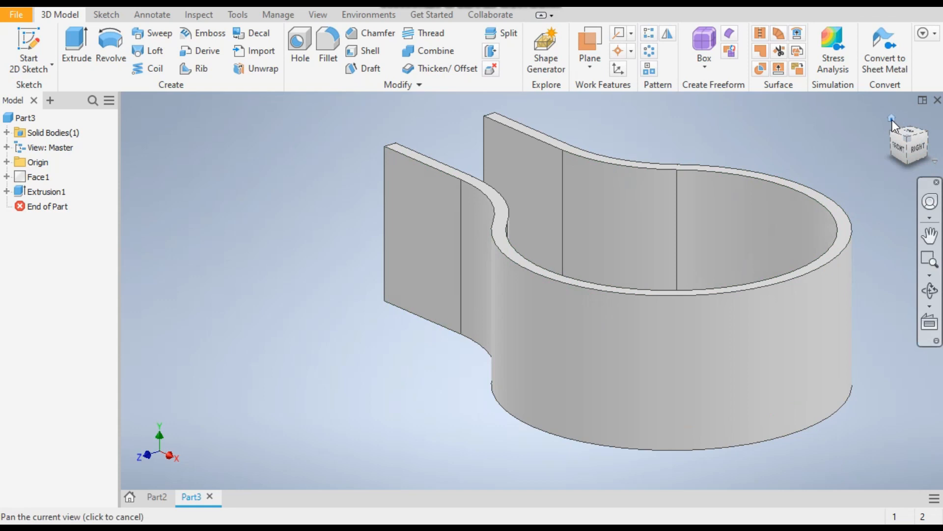
pyautogui.moveTo(749, 190); pyautogui.dragTo(765, 198, button='middle')
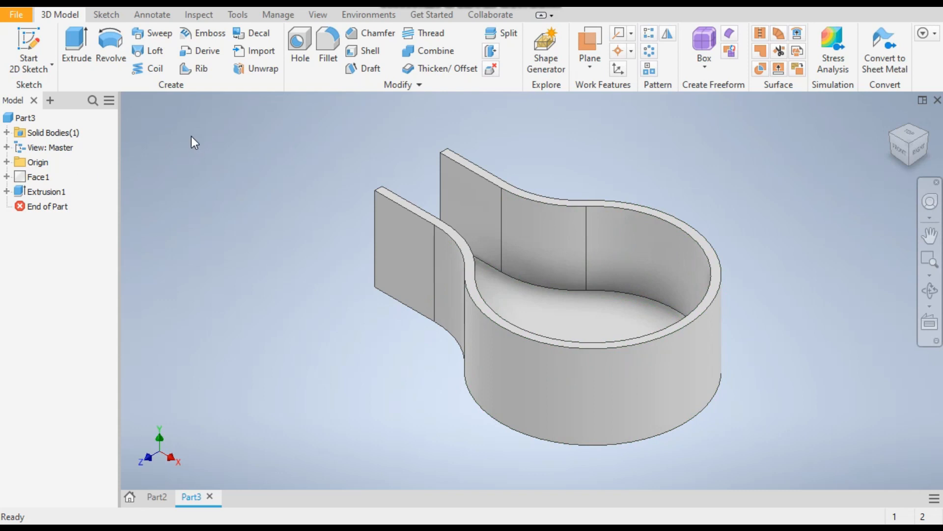
pyautogui.click(328, 52)
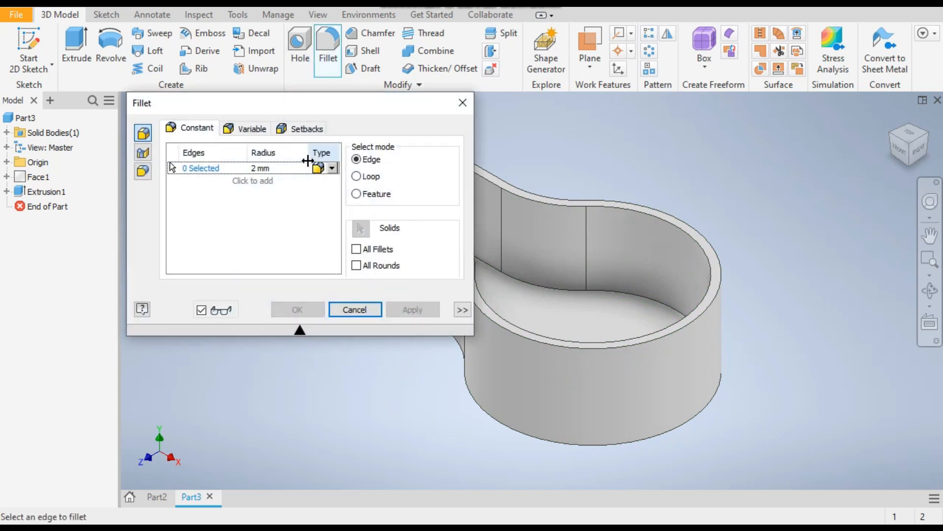
pyautogui.click(258, 168)
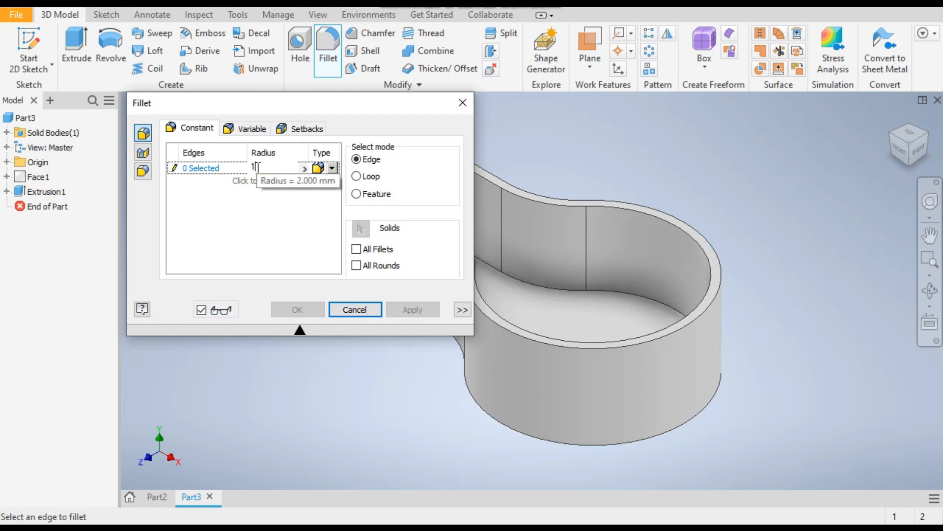
pyautogui.click(197, 170)
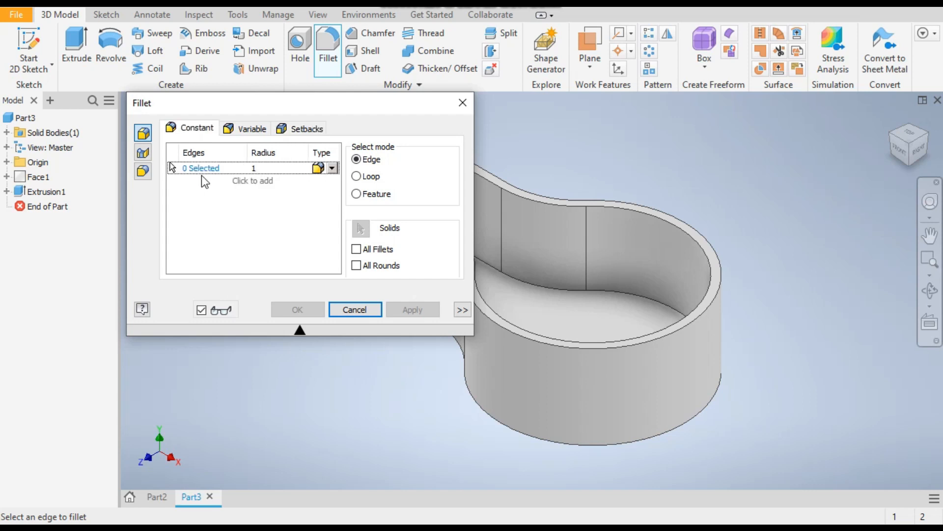
pyautogui.click(573, 286)
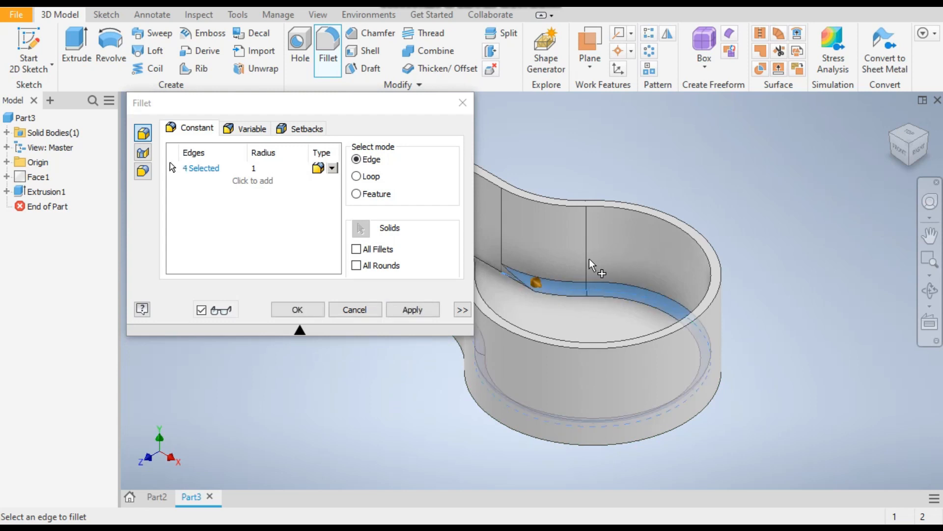
pyautogui.scroll(-5, 592, 265)
pyautogui.click(651, 333)
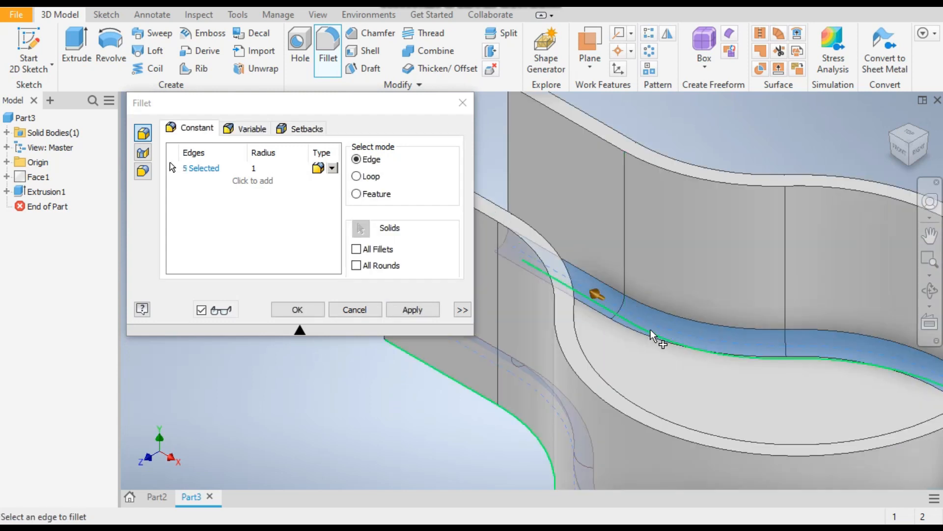
pyautogui.click(909, 133)
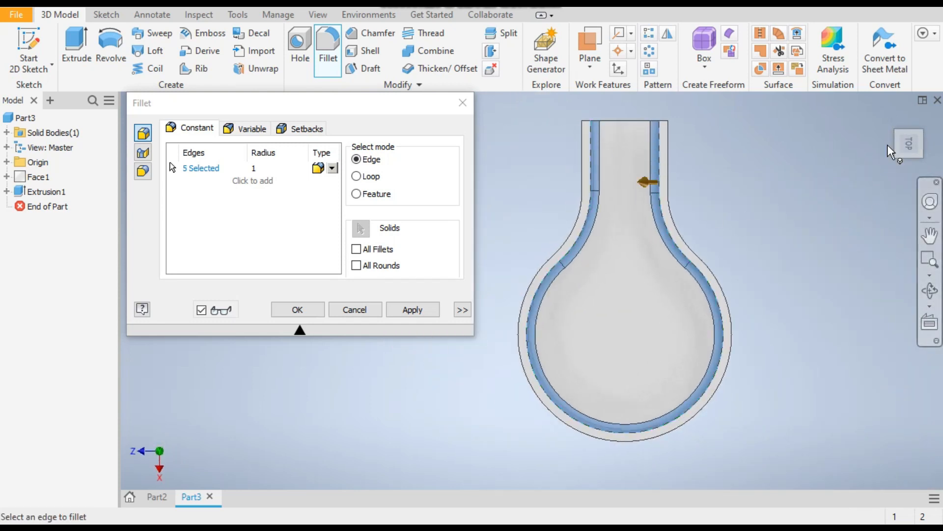
pyautogui.click(889, 117)
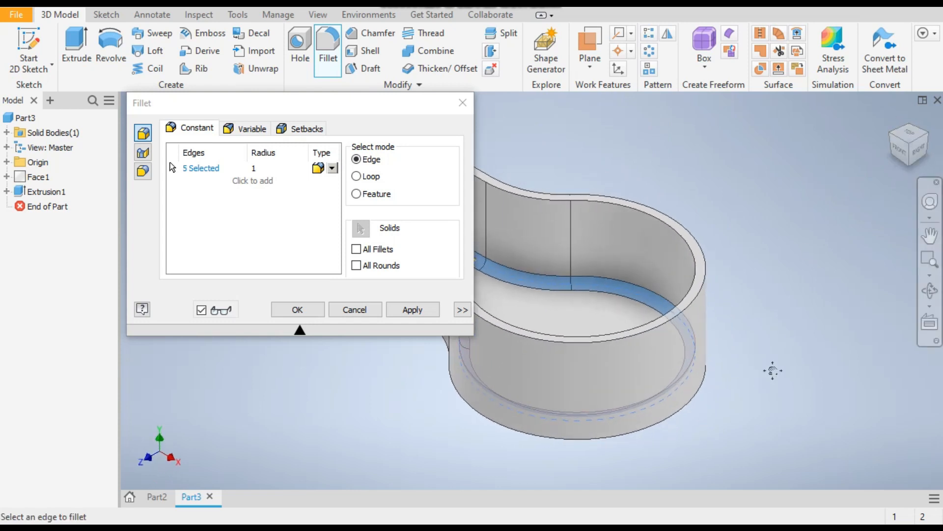
# Add the outer bottom edge chain of the wall to the 1 mm fillet and apply it
pyautogui.scroll(5, 578, 313)
pyautogui.scroll(-5, 867, 337)
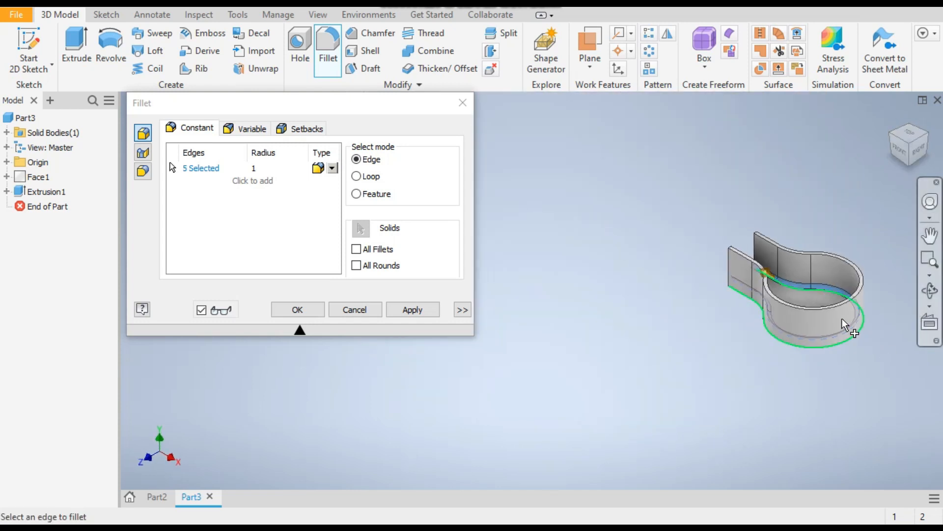
pyautogui.scroll(5, 635, 259)
pyautogui.click(635, 256)
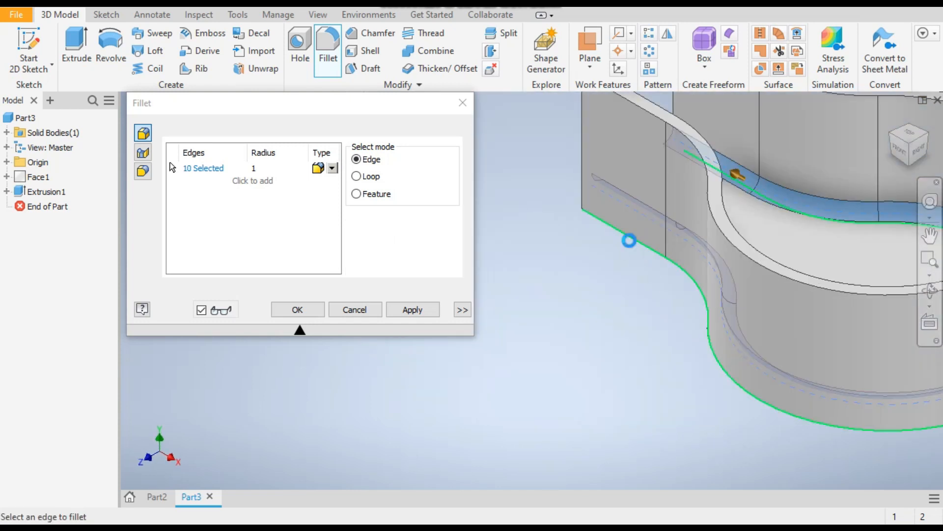
pyautogui.click(899, 150)
pyautogui.scroll(4, 603, 308)
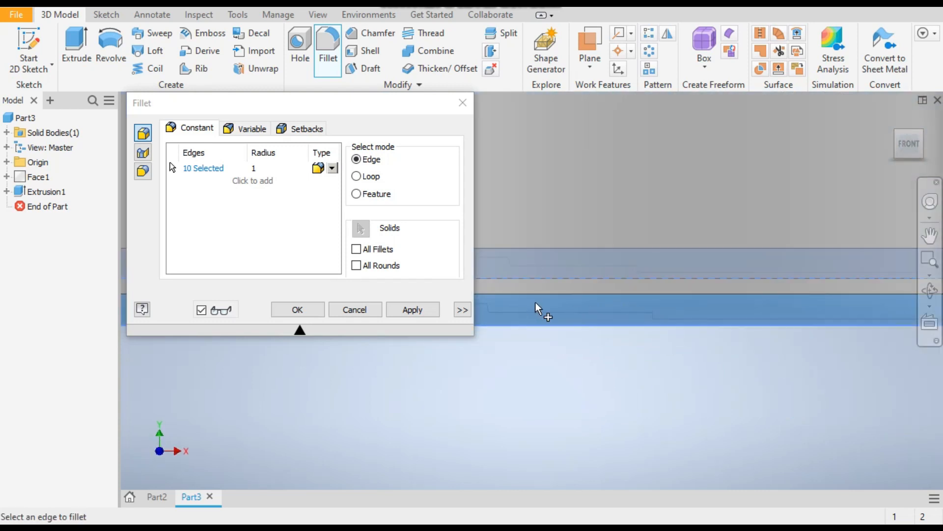
pyautogui.scroll(-3, 752, 374)
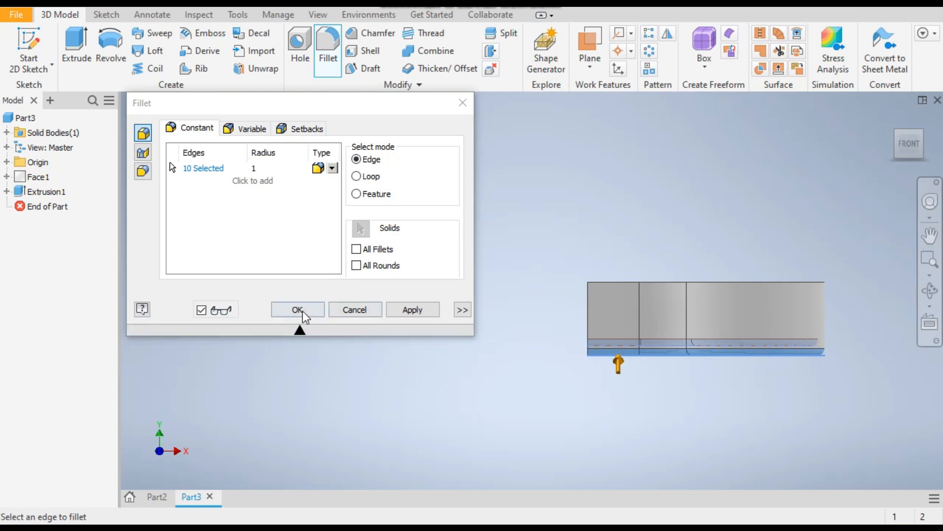
pyautogui.click(299, 310)
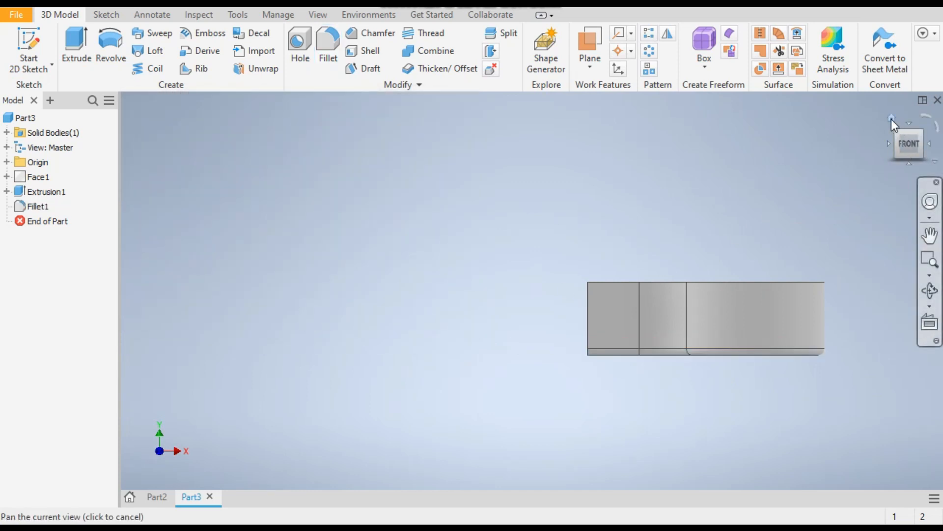
# Check the finished bracket in Part2, and start a new sketch on Part3's XY origin plane
pyautogui.click(891, 118)
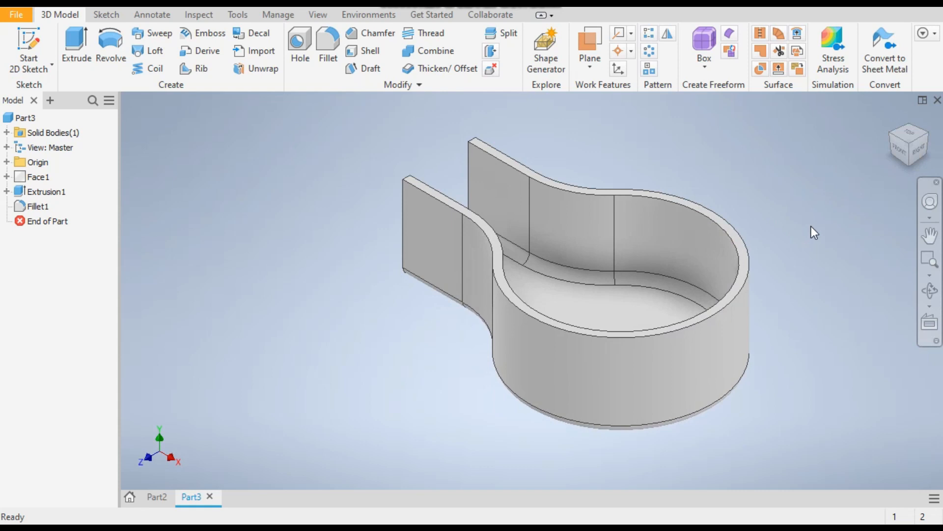
pyautogui.click(156, 496)
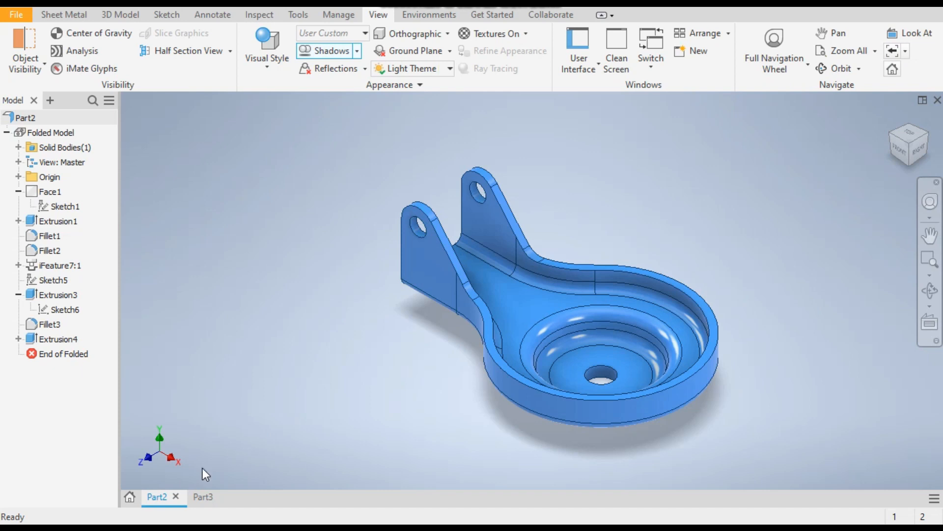
pyautogui.click(201, 496)
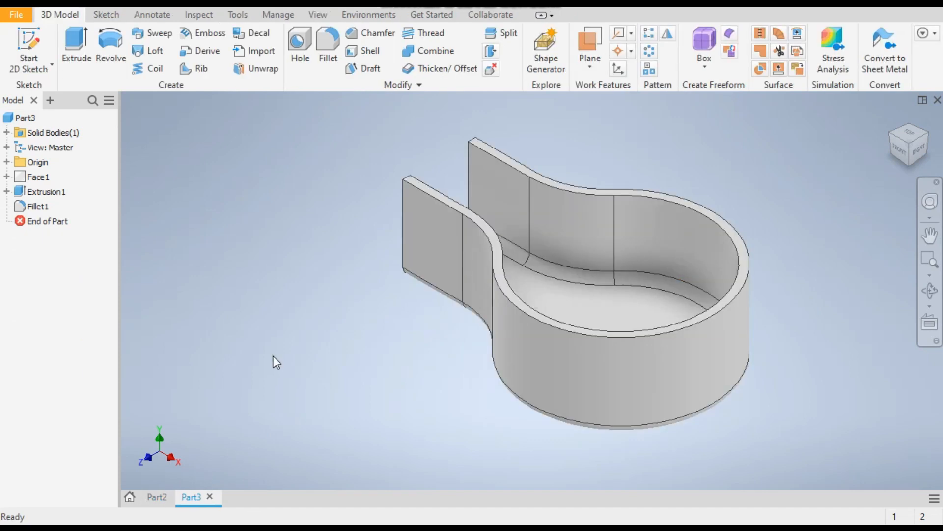
pyautogui.click(7, 162)
pyautogui.moveTo(48, 181)
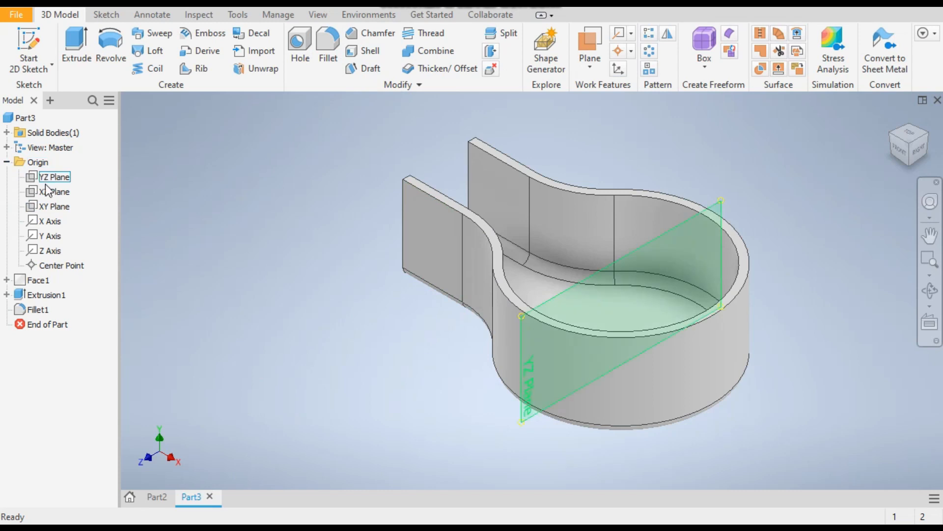
pyautogui.click(49, 206)
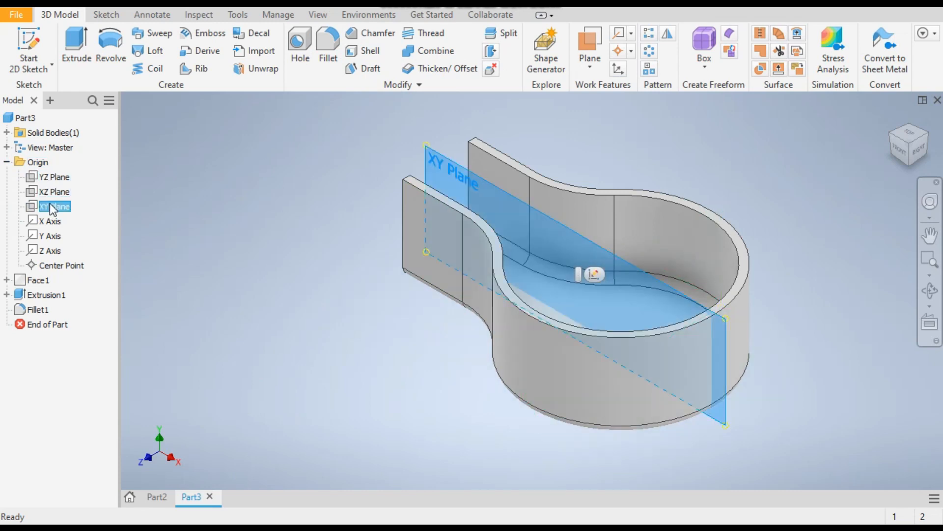
pyautogui.click(33, 40)
pyautogui.moveTo(514, 375); pyautogui.dragTo(565, 385, button='middle')
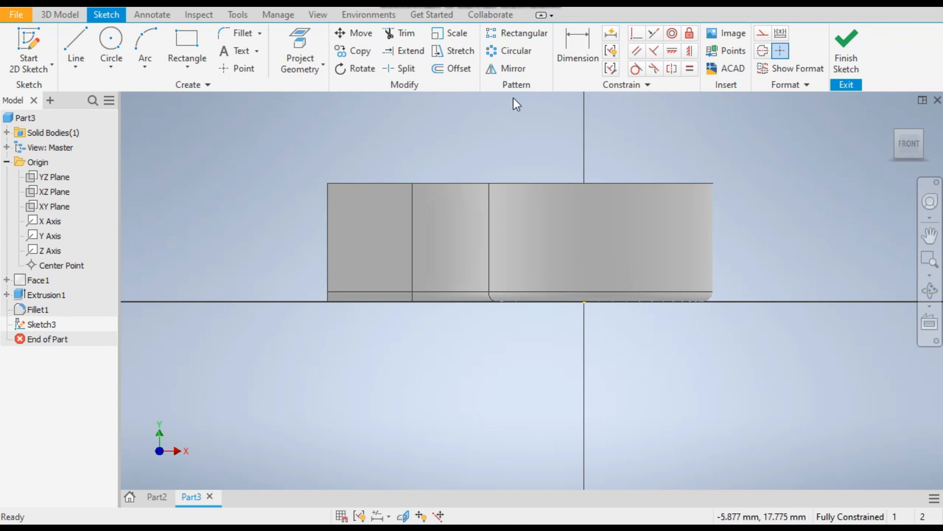
# Set the visual style to Wireframe so the sketch plane can be seen through the part
pyautogui.click(320, 17)
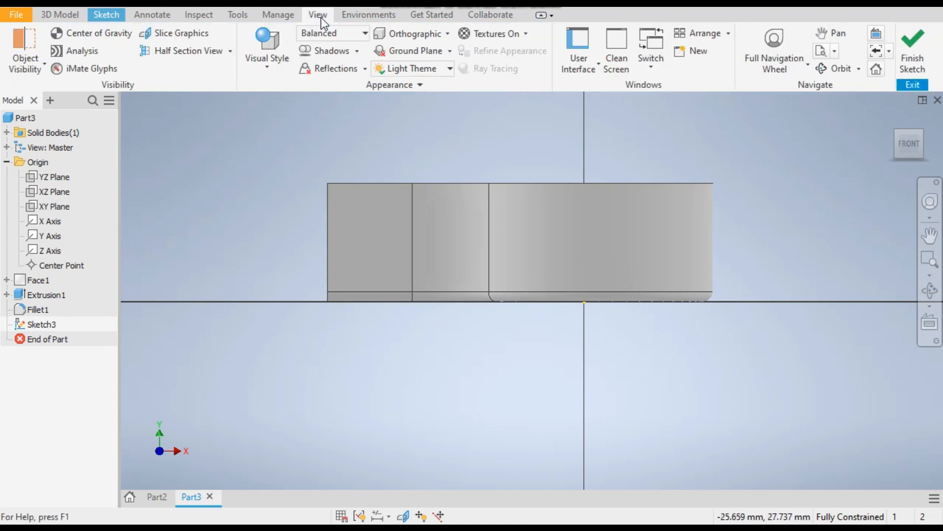
pyautogui.click(273, 67)
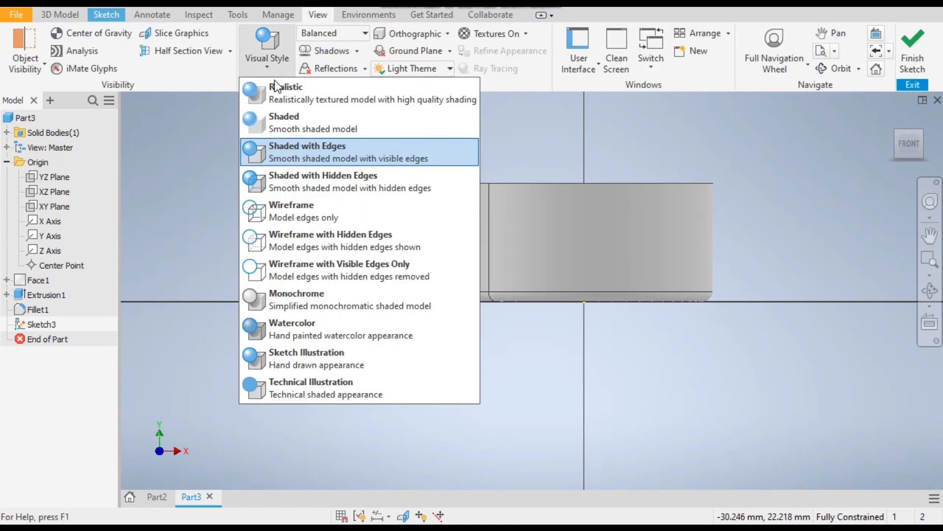
pyautogui.click(302, 221)
pyautogui.moveTo(296, 184); pyautogui.dragTo(317, 184, button='middle')
pyautogui.scroll(3, 391, 202)
pyautogui.moveTo(391, 202); pyautogui.dragTo(264, 219, button='middle')
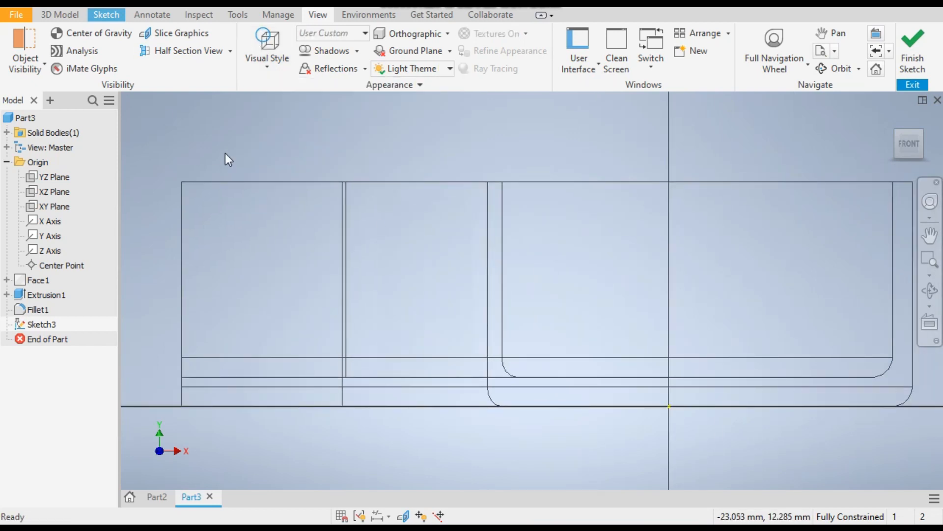
# Sketch a short vertical line along the neck's straight end edge, starting about 5.6 mm above the base
pyautogui.click(110, 16)
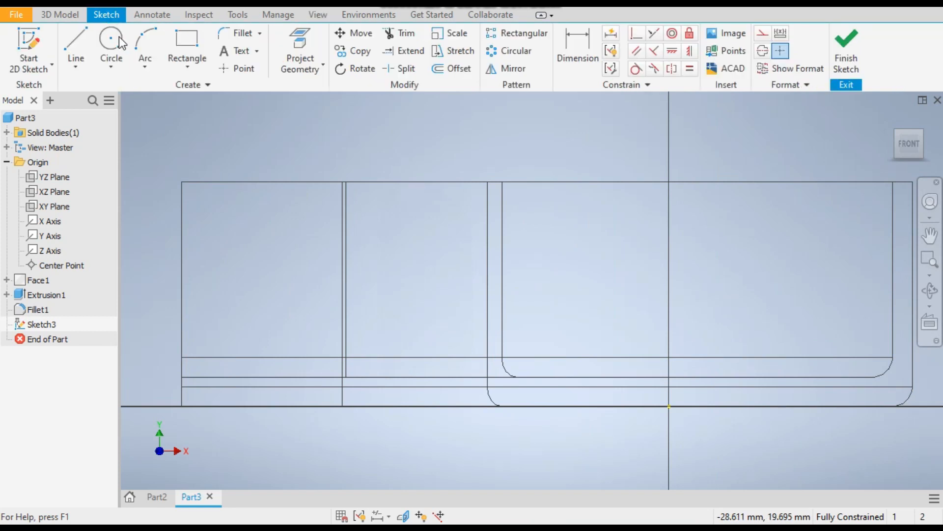
pyautogui.click(81, 42)
pyautogui.moveTo(309, 238); pyautogui.dragTo(379, 227, button='middle')
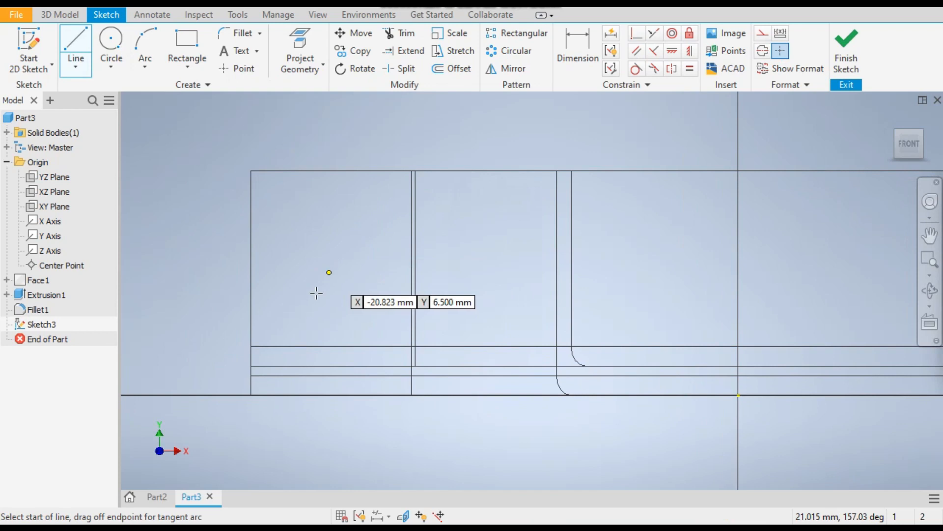
pyautogui.click(251, 284)
pyautogui.doubleClick(251, 217)
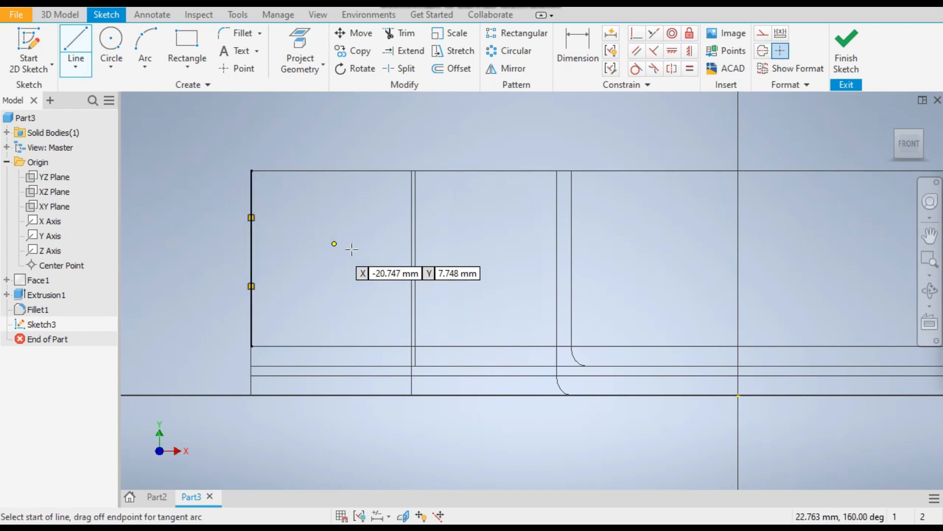
# Sketch a line sloping down across the neck wall, continued by a horizontal line about 27 mm long to the round wall's far outer edge
pyautogui.click(337, 197)
pyautogui.click(449, 272)
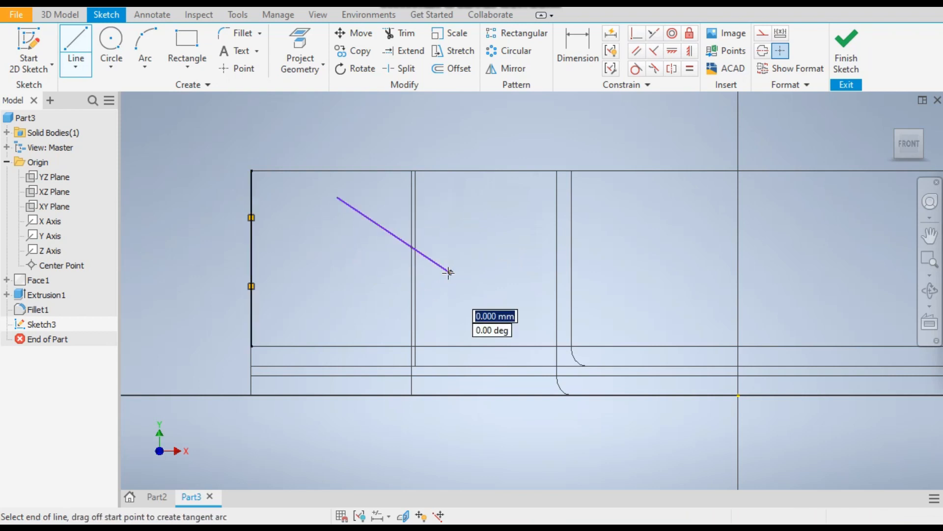
pyautogui.scroll(-5, 457, 272)
pyautogui.scroll(3, 531, 263)
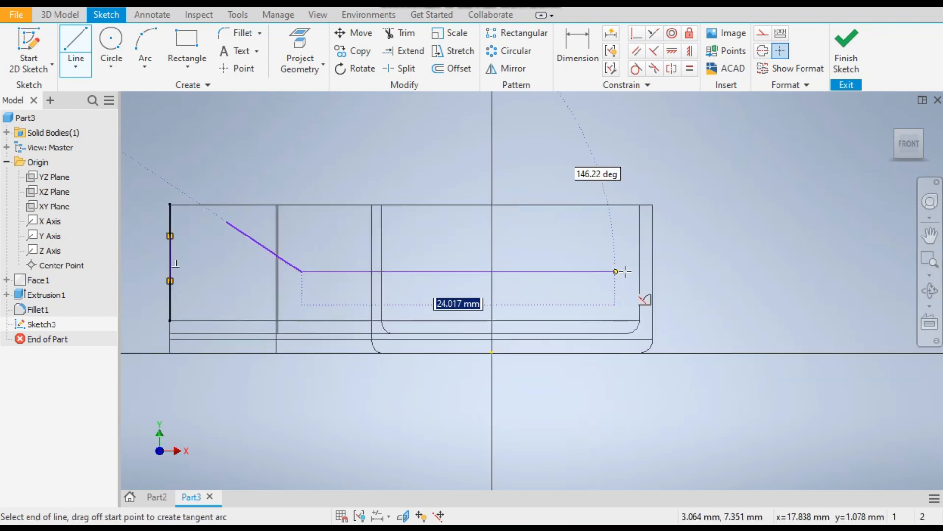
pyautogui.click(653, 272)
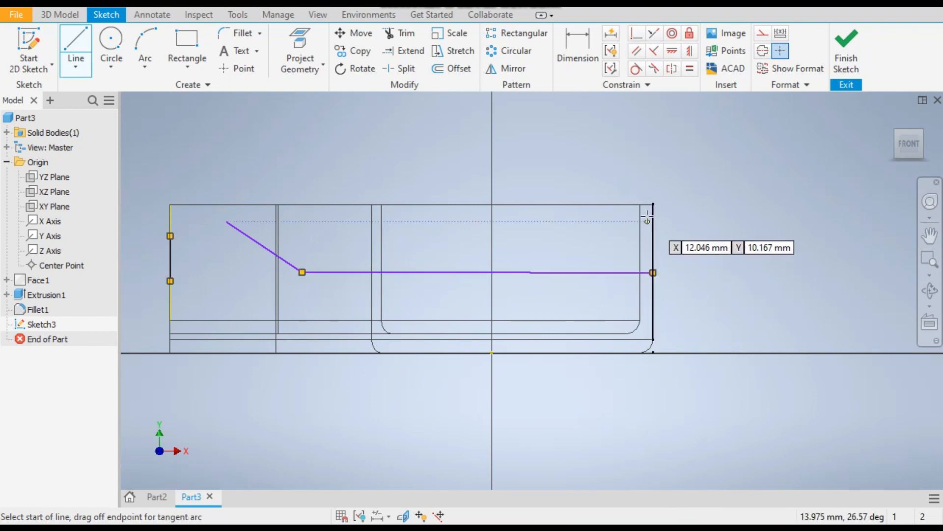
# Undo the long horizontal line and redraw it about 27.3 mm long from the slope's lower end to the round wall's far outer edge
pyautogui.hotkey('ctrl', 'z')
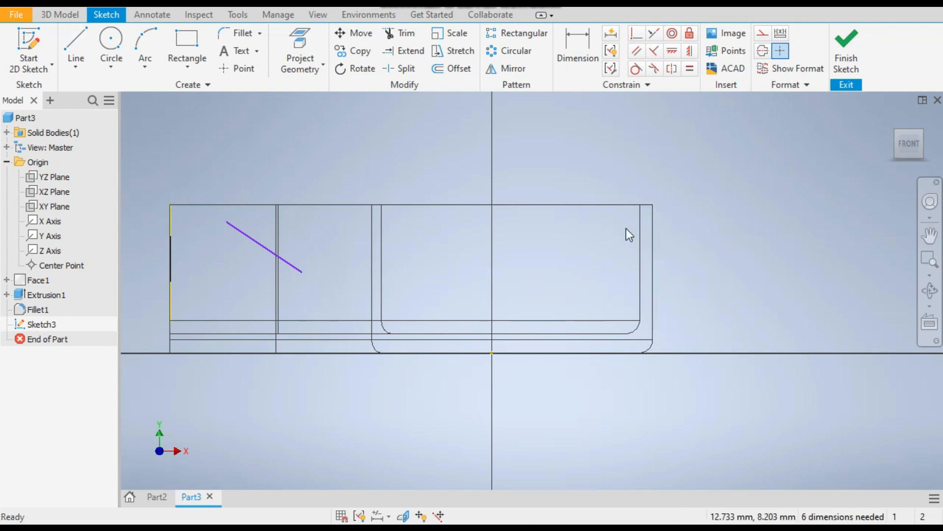
pyautogui.click(302, 272)
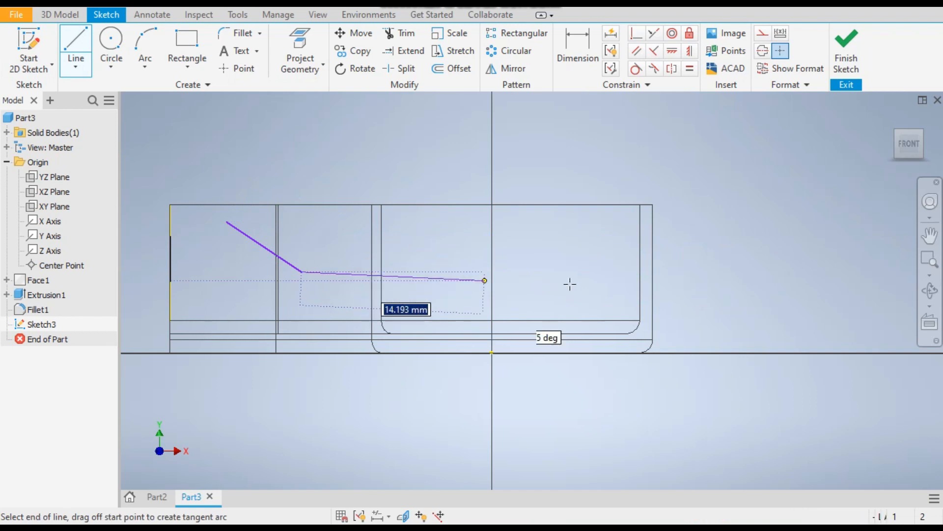
pyautogui.click(655, 286)
# Sketch a vertical line about 6.3 mm up the far outer edge and a horizontal line along the top edge to the neck's end
pyautogui.click(653, 286)
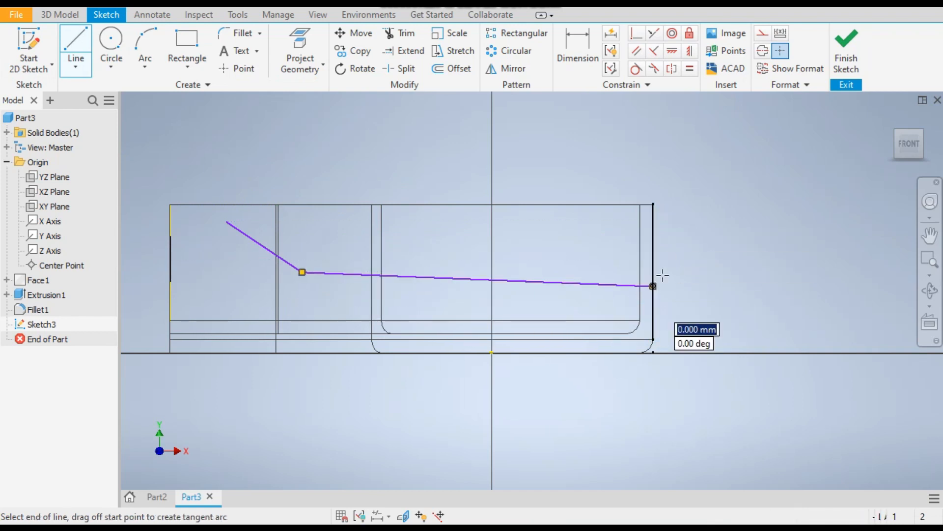
pyautogui.doubleClick(654, 204)
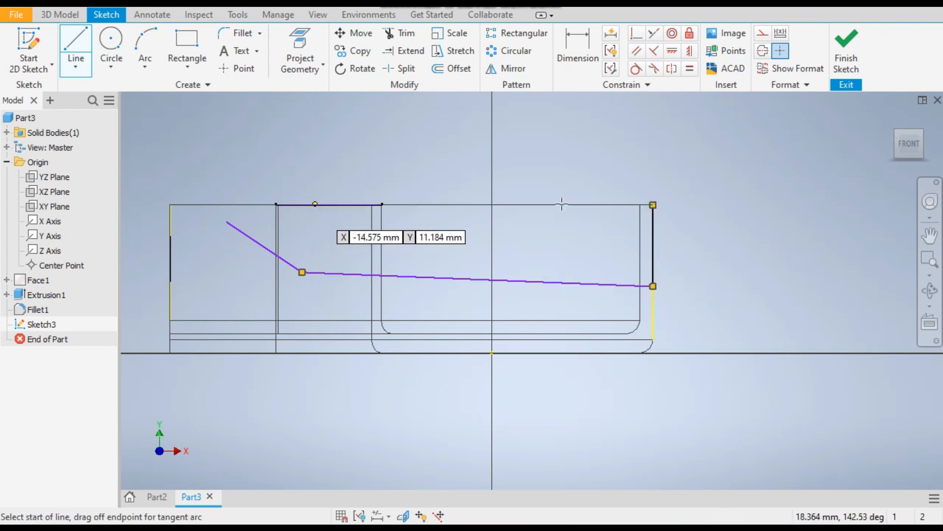
pyautogui.click(653, 204)
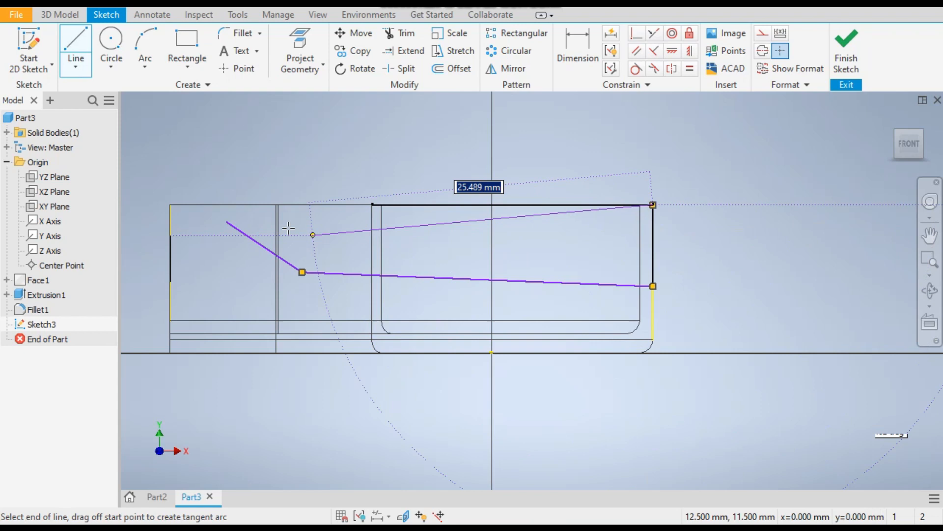
pyautogui.doubleClick(170, 204)
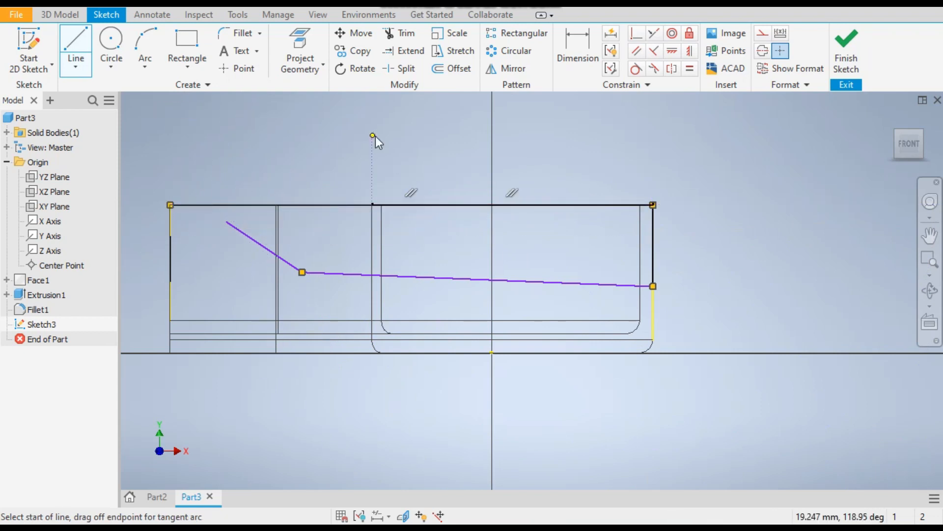
pyautogui.press('Escape')
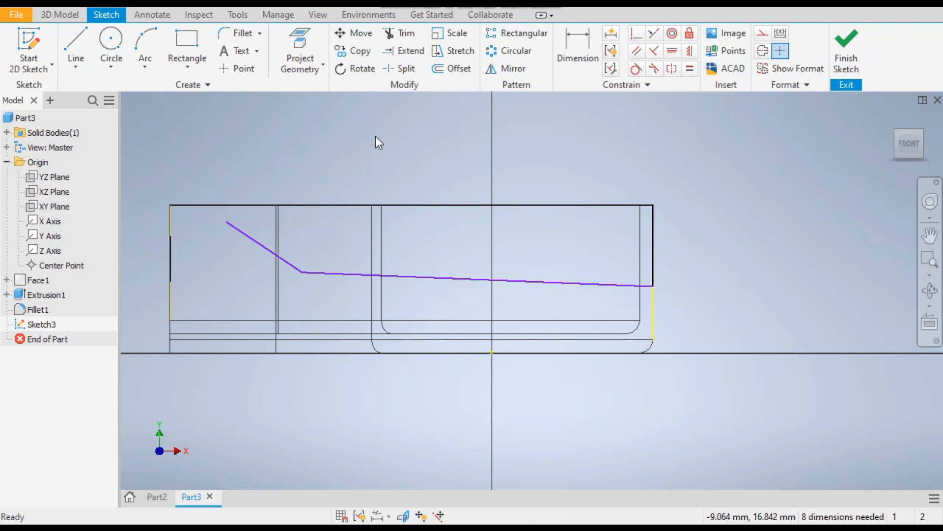
# Move the long, slightly tilted line upward and constrain it horizontal
pyautogui.moveTo(539, 282); pyautogui.dragTo(540, 255)
pyautogui.click(698, 182)
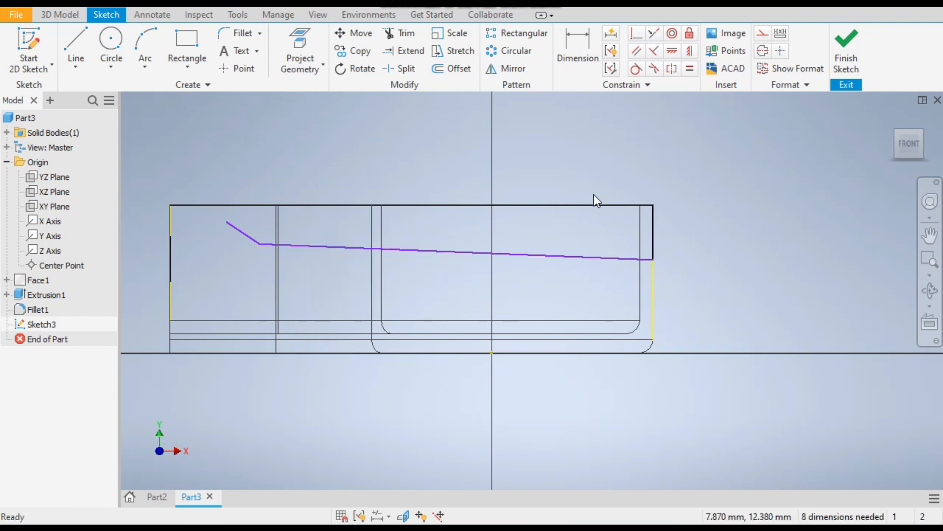
pyautogui.click(529, 252)
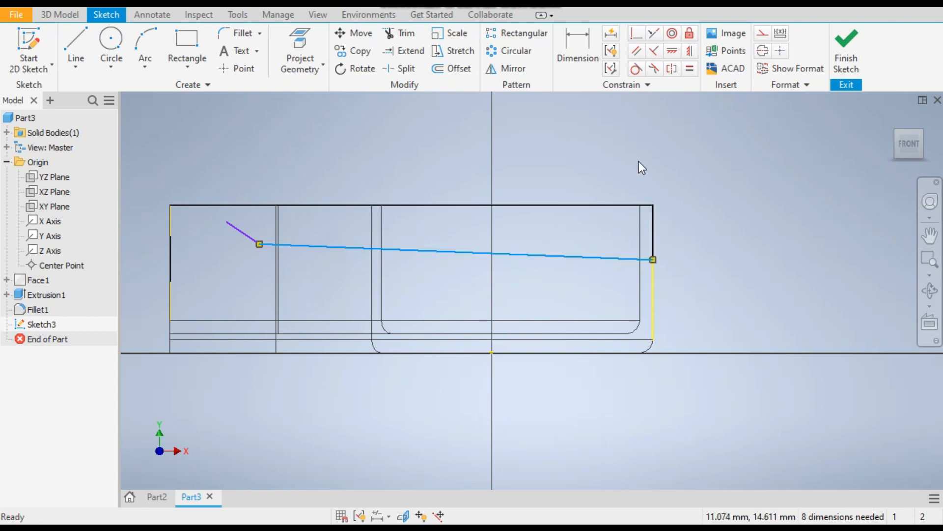
pyautogui.click(673, 53)
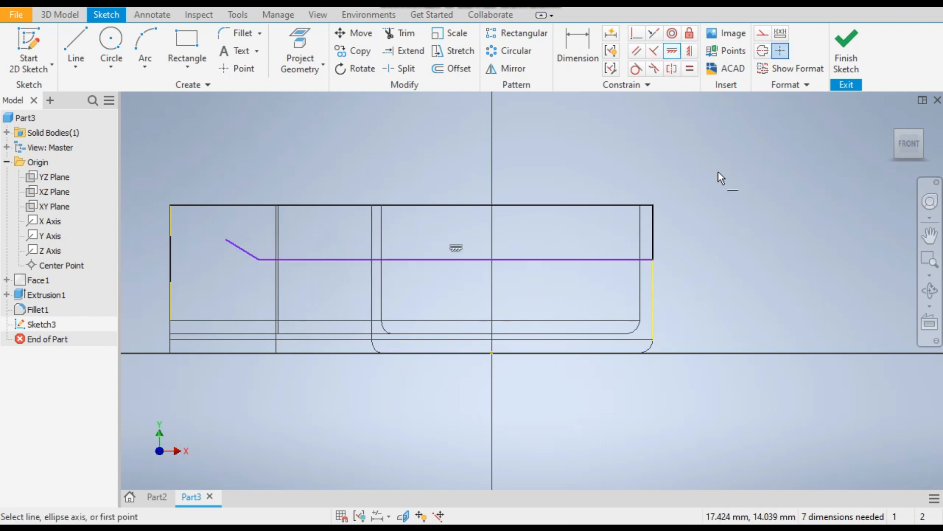
pyautogui.press('Escape')
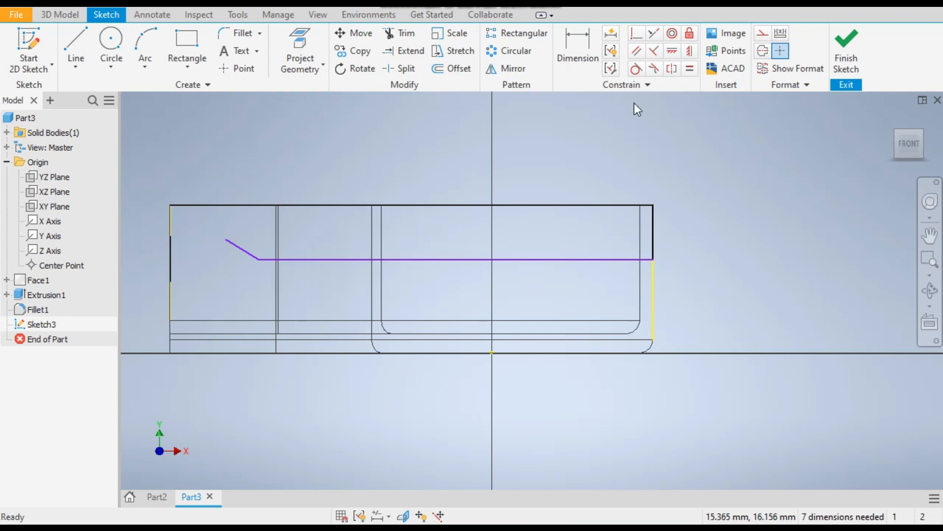
# Dimension the long horizontal line 7.5 mm below the wall's top edge
pyautogui.click(577, 47)
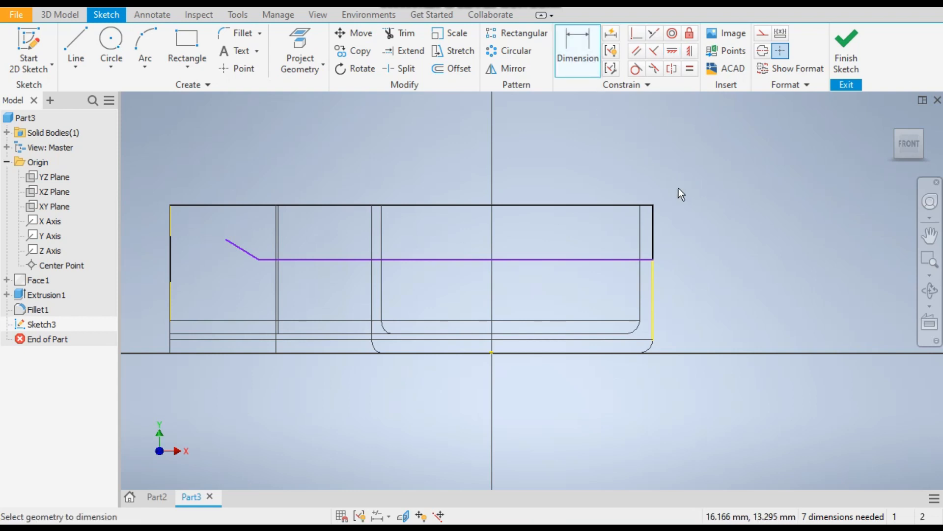
pyautogui.scroll(3, 184, 255)
pyautogui.scroll(-3, 263, 288)
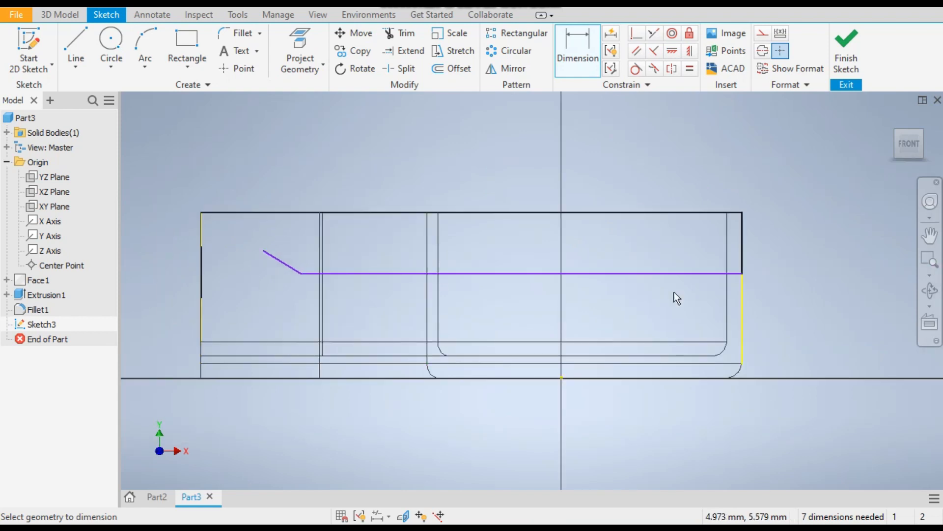
pyautogui.click(611, 273)
pyautogui.click(606, 213)
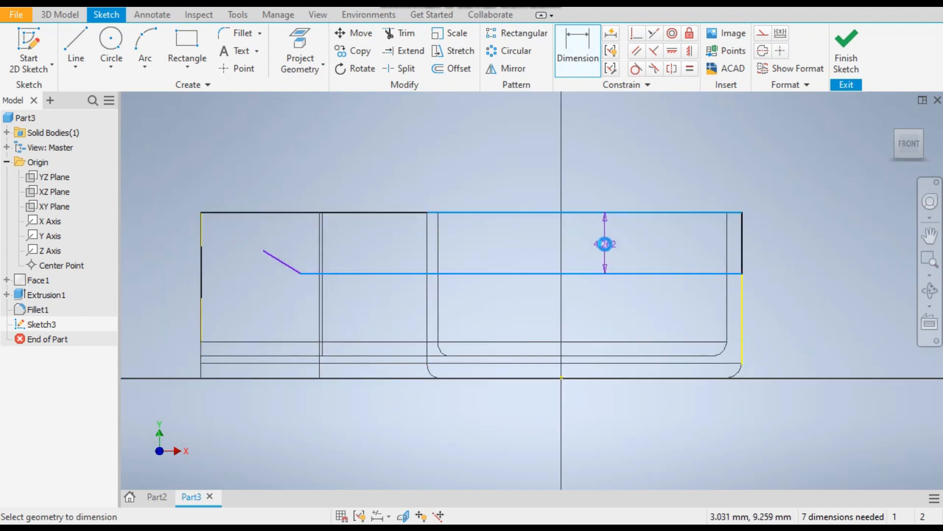
pyautogui.click(605, 243)
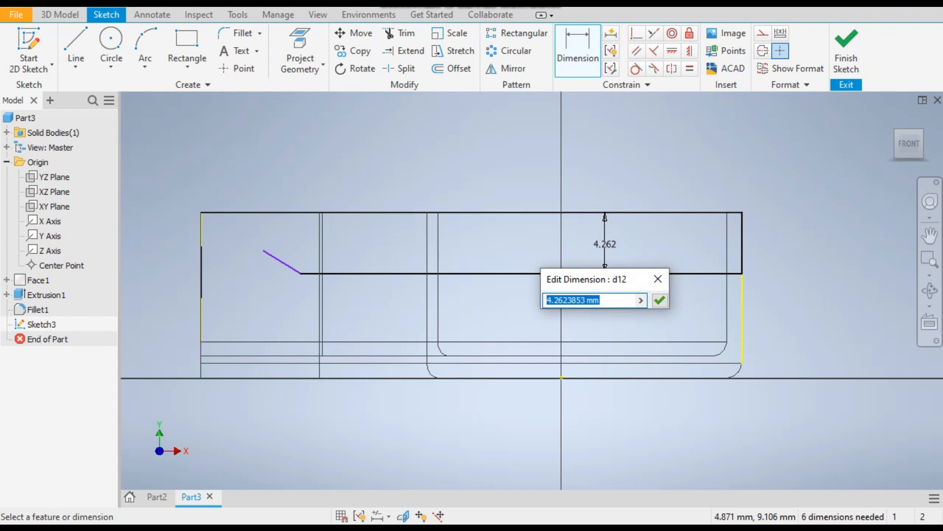
pyautogui.write('7.5')
pyautogui.press('Return')
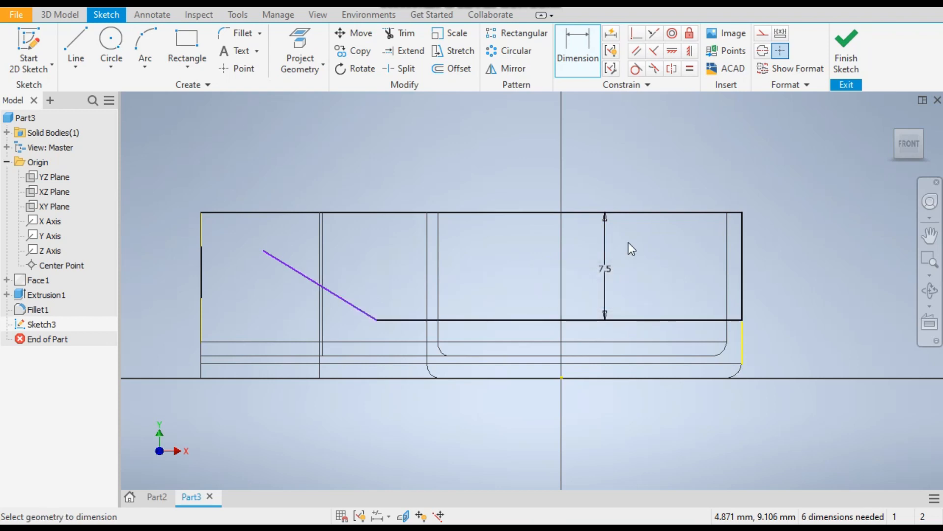
# Dimension the angle between the sloping line and the top edge line as 130 degrees
pyautogui.click(329, 293)
pyautogui.click(379, 216)
pyautogui.click(355, 260)
pyautogui.write('50')
pyautogui.press('Return')
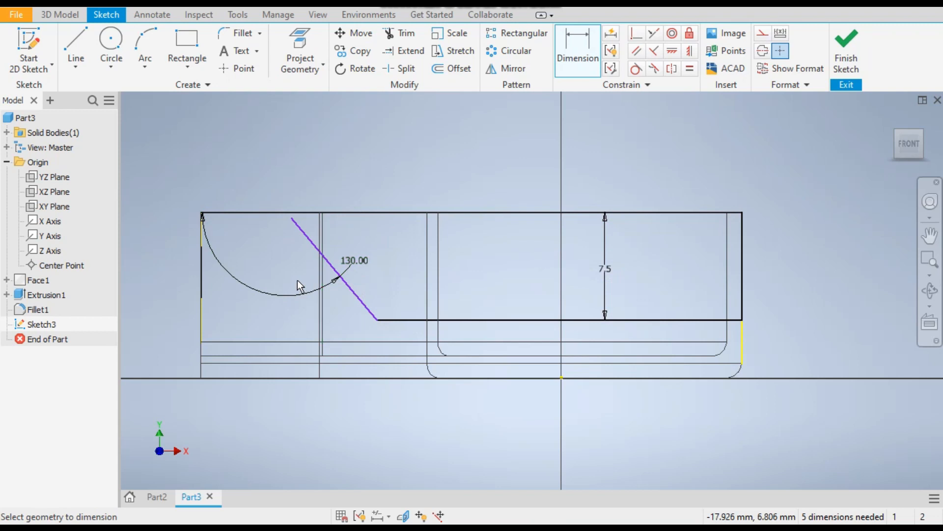
# Shorten the sloping line by pulling its upper end down along the slope, just beyond the neck's inner vertical edges
pyautogui.moveTo(328, 281); pyautogui.dragTo(362, 221, button='middle')
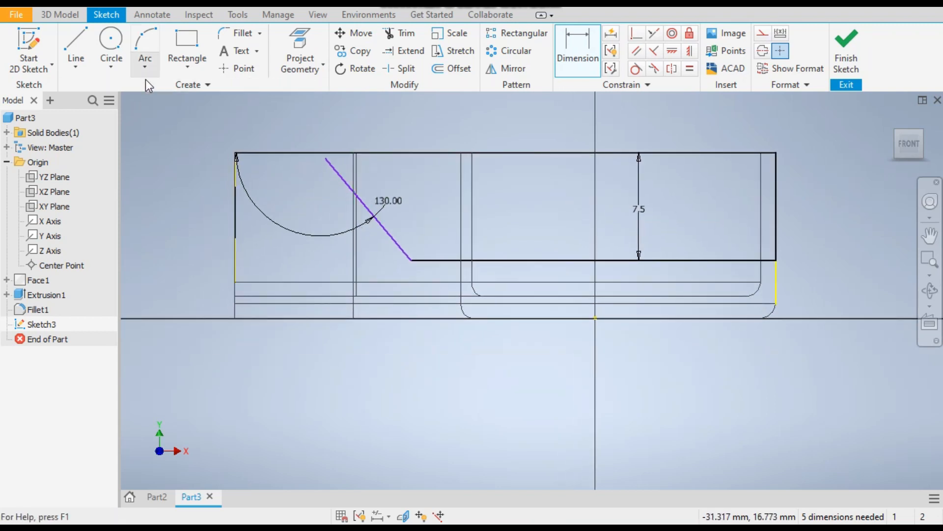
pyautogui.press('Escape')
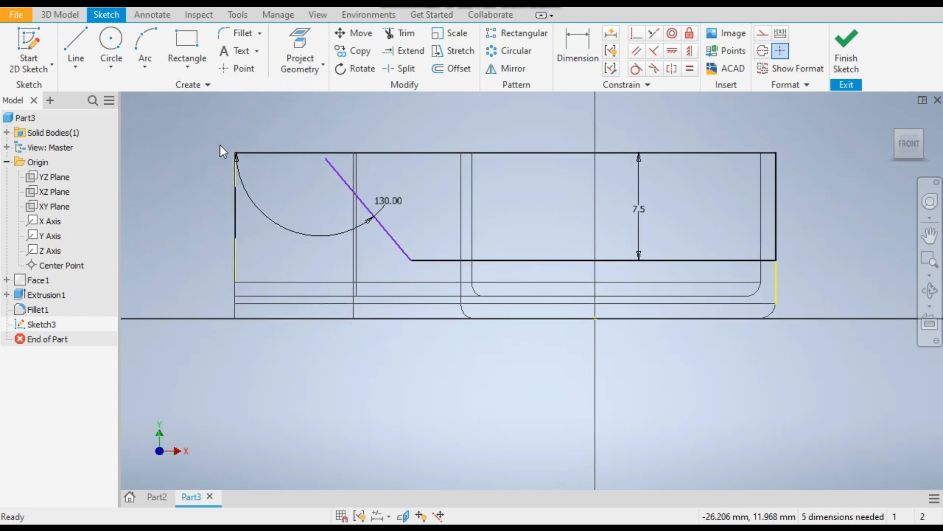
pyautogui.moveTo(330, 162); pyautogui.dragTo(365, 213)
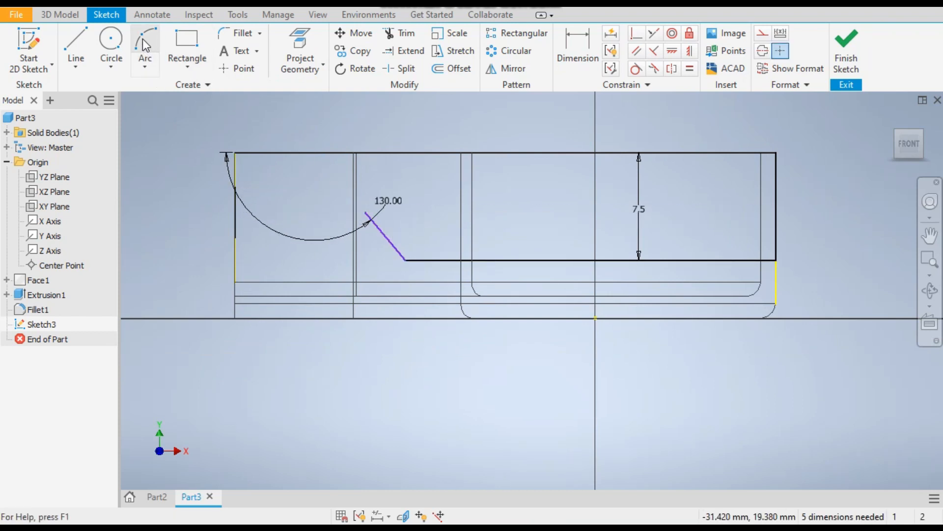
# Sketch a three-point arc of about 6.8 mm radius, bulging upward, from the sloping line's upper end to the neck's straight end edge
pyautogui.click(153, 70)
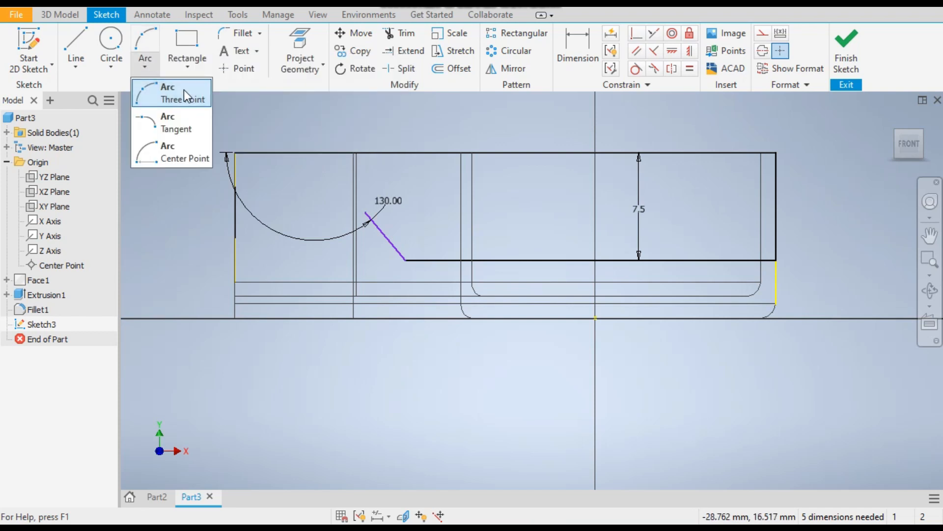
pyautogui.click(167, 101)
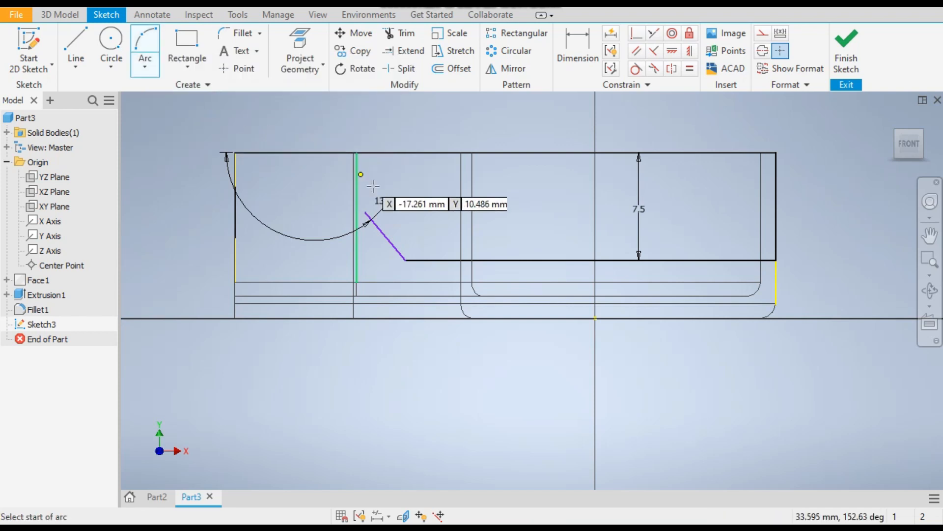
pyautogui.click(365, 212)
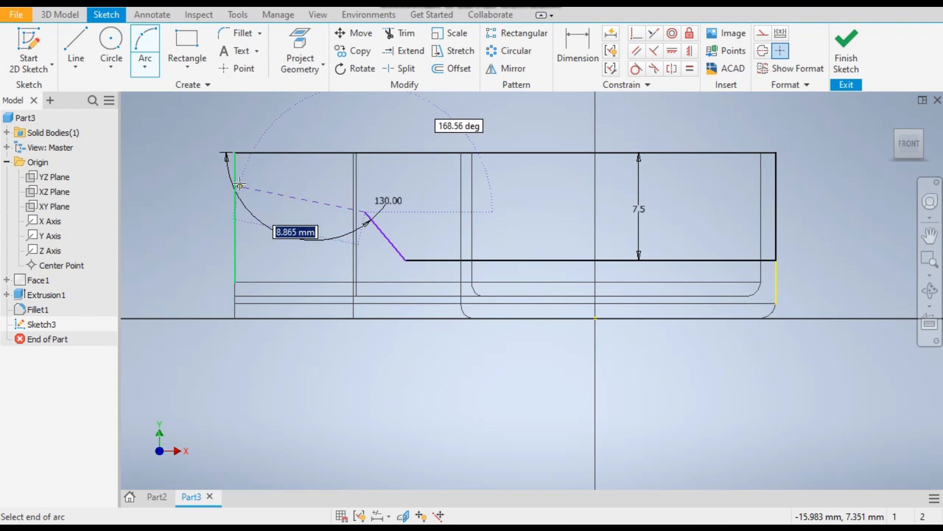
pyautogui.click(227, 155)
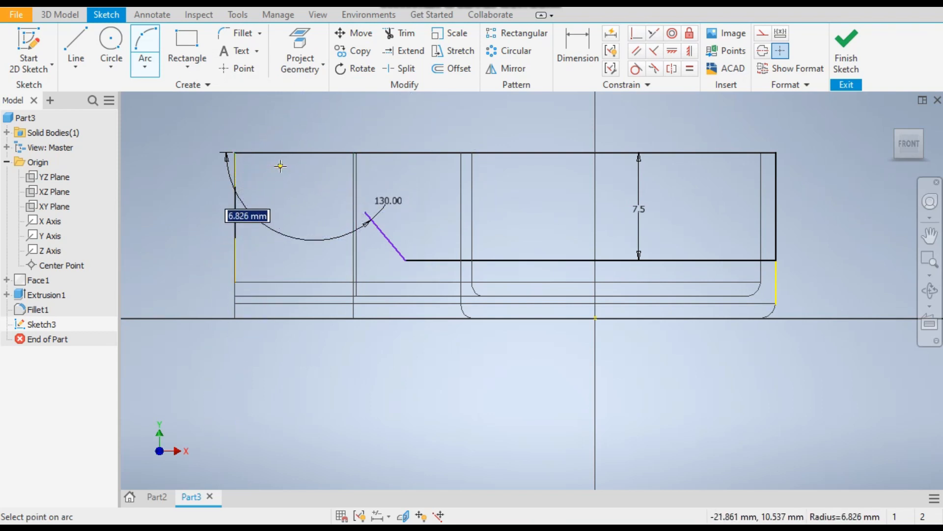
pyautogui.click(299, 168)
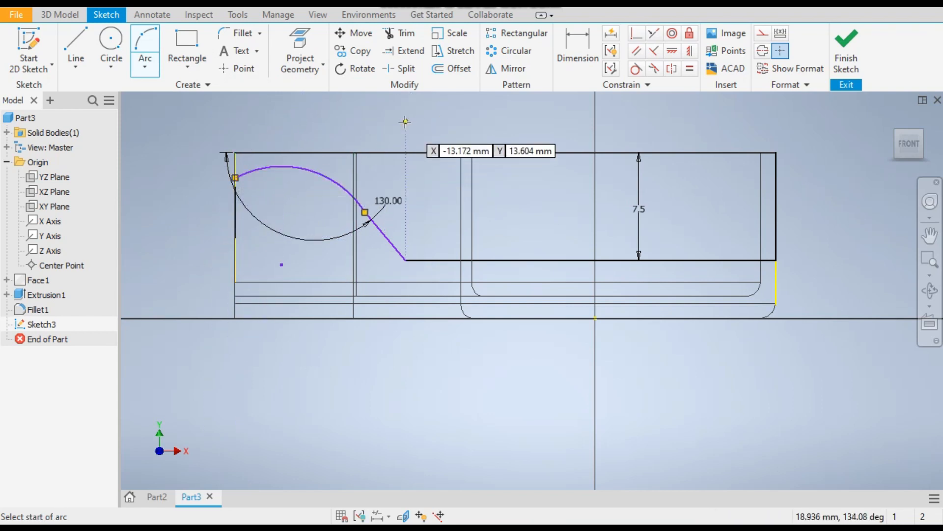
# Constrain the arc tangent to the sloping line and to the short vertical line on the neck's end edge
pyautogui.click(635, 70)
pyautogui.click(391, 242)
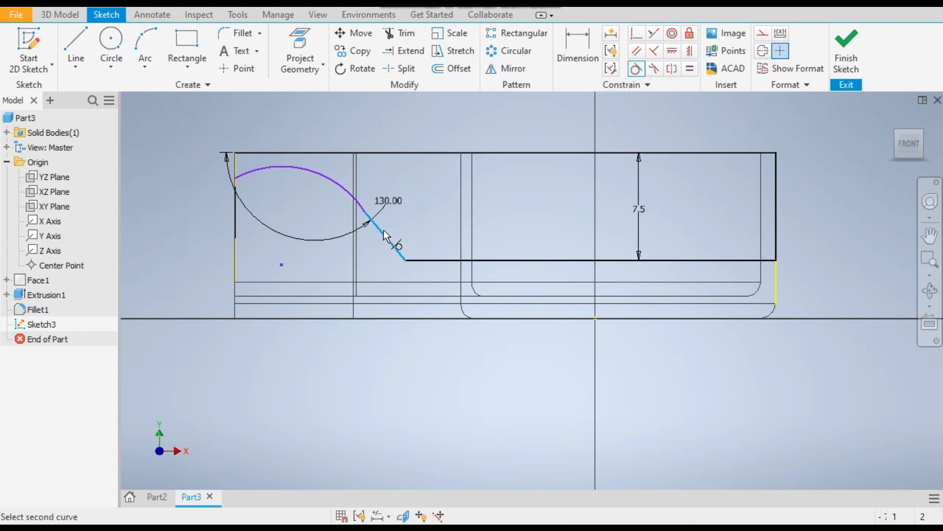
pyautogui.click(359, 200)
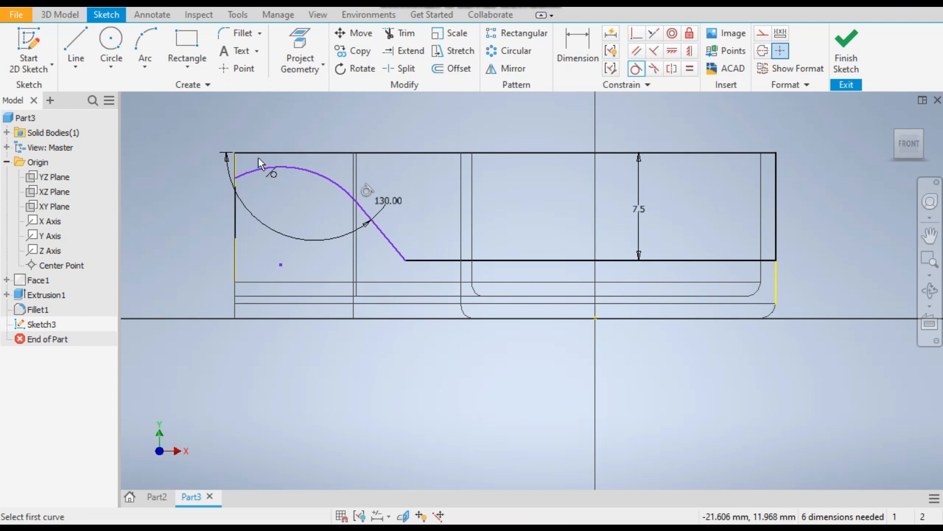
pyautogui.click(237, 205)
pyautogui.click(267, 171)
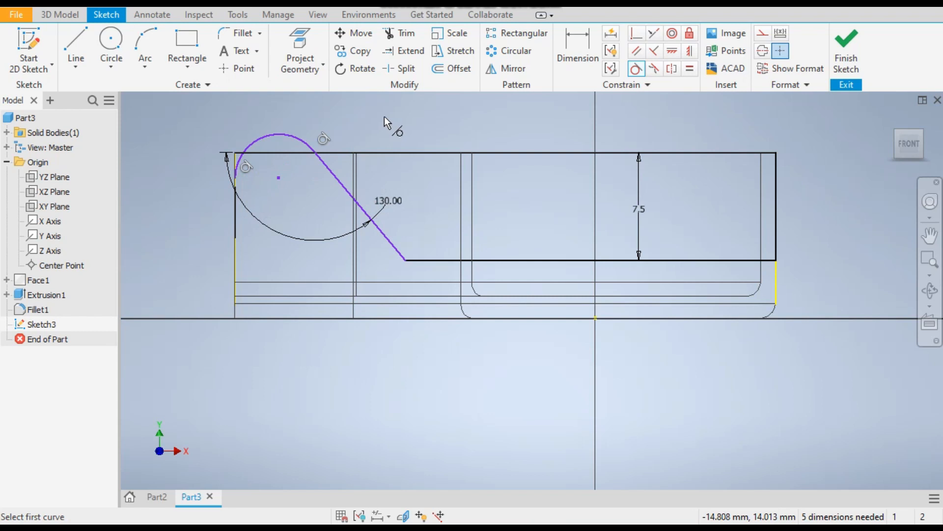
# Dimension the arc's center 9 mm above the part's bottom edge
pyautogui.click(578, 55)
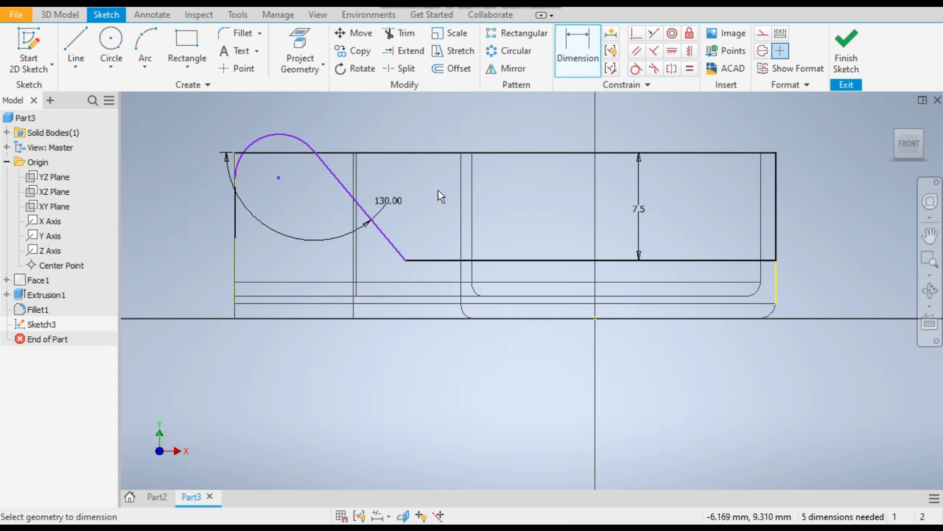
pyautogui.click(280, 178)
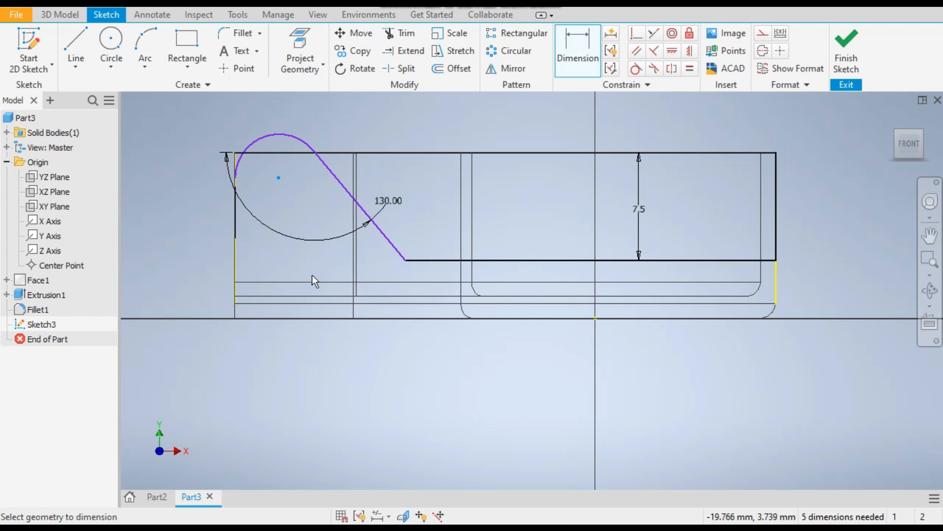
pyautogui.click(266, 318)
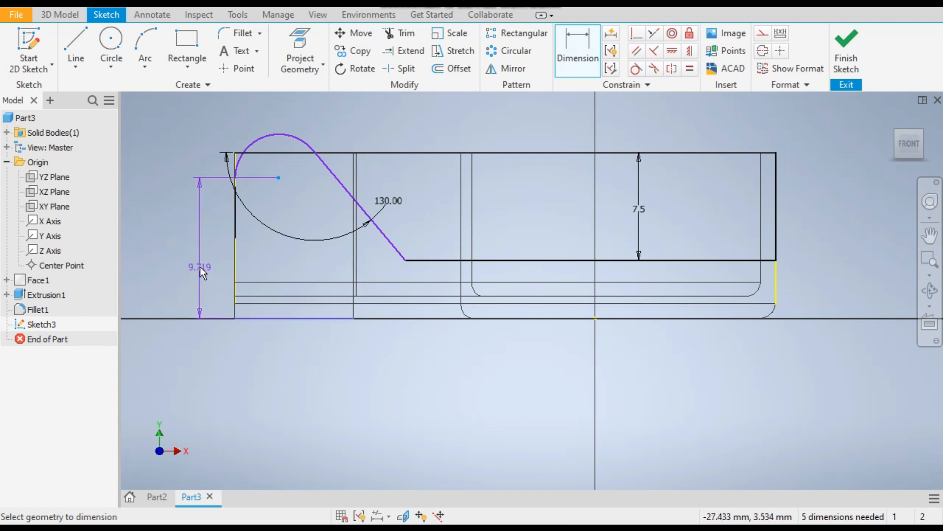
pyautogui.click(196, 264)
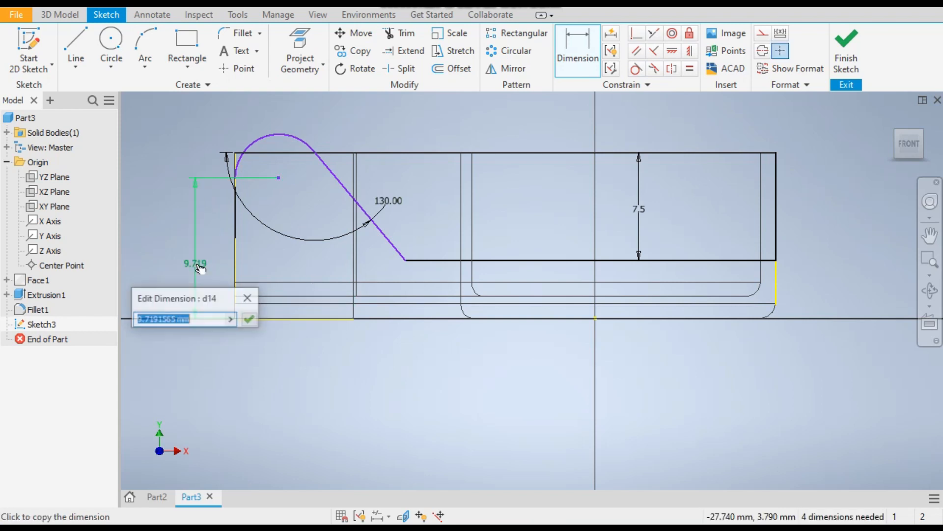
pyautogui.write('9')
pyautogui.press('Return')
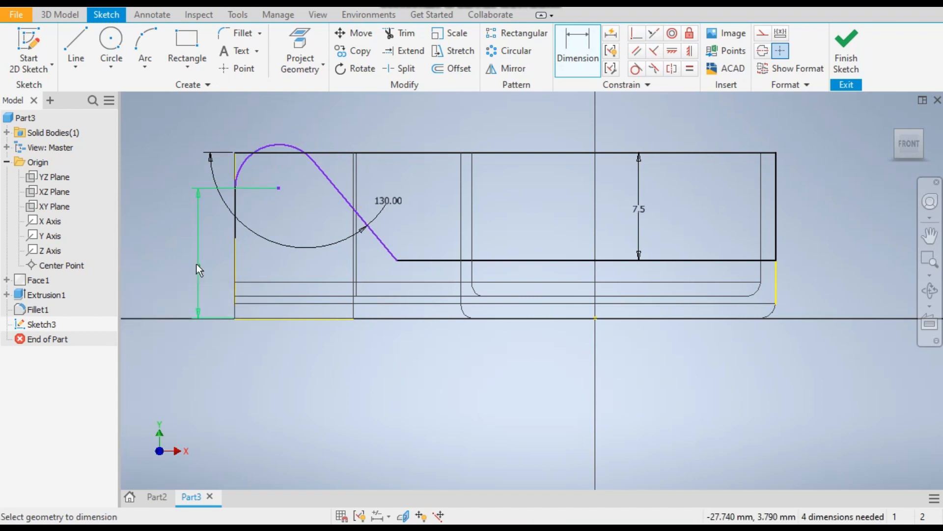
# Dimension the arc with a radius of 2.5 mm
pyautogui.click(296, 145)
pyautogui.click(278, 120)
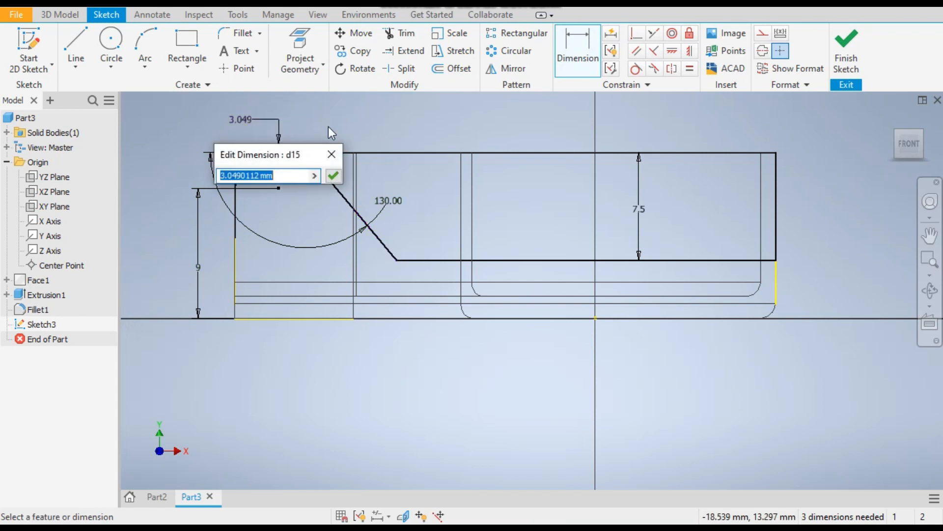
pyautogui.write('2.5')
pyautogui.press('Return')
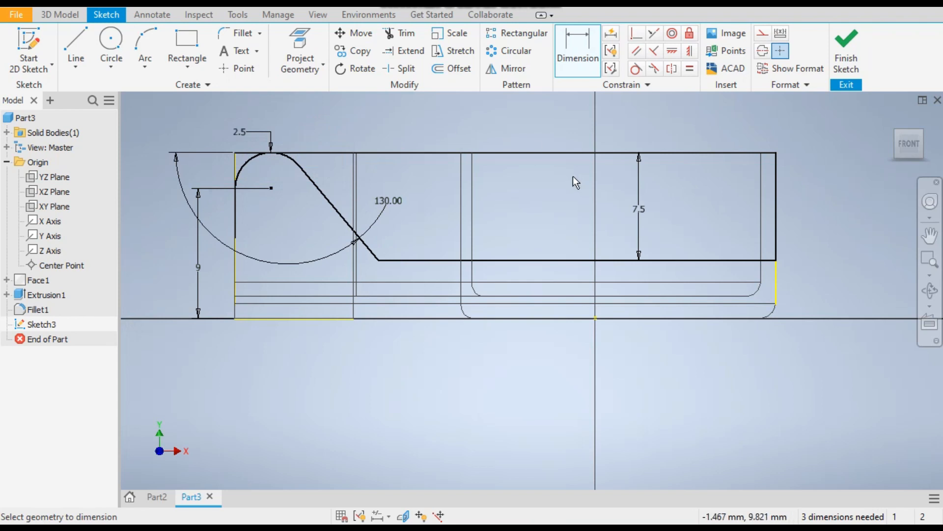
# Start an extrusion of the two side-profile regions: the corner sliver outside the arc and the large area above the 7.5 mm step
pyautogui.click(58, 15)
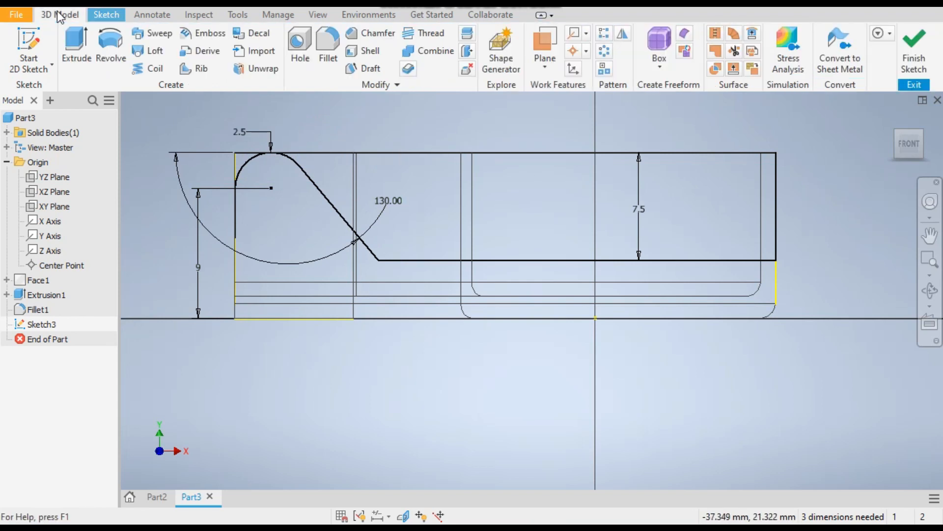
pyautogui.click(76, 47)
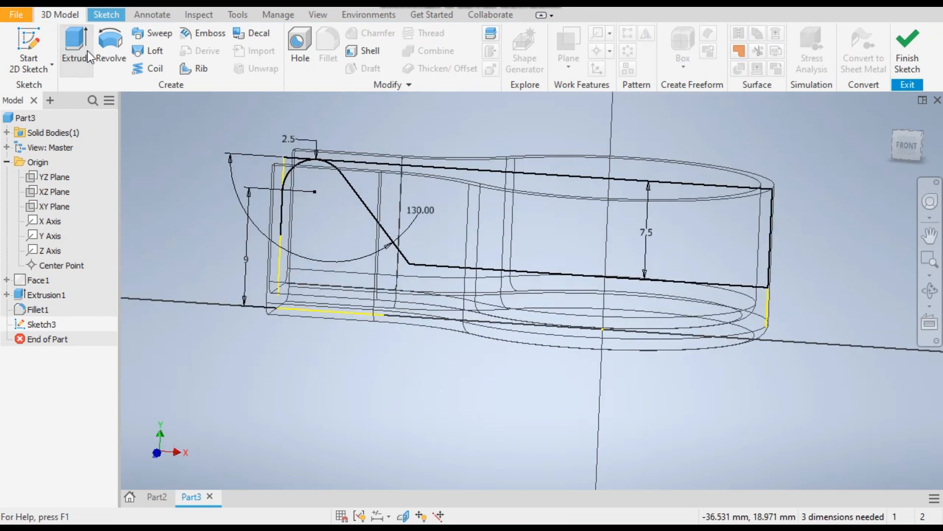
pyautogui.scroll(4, 544, 165)
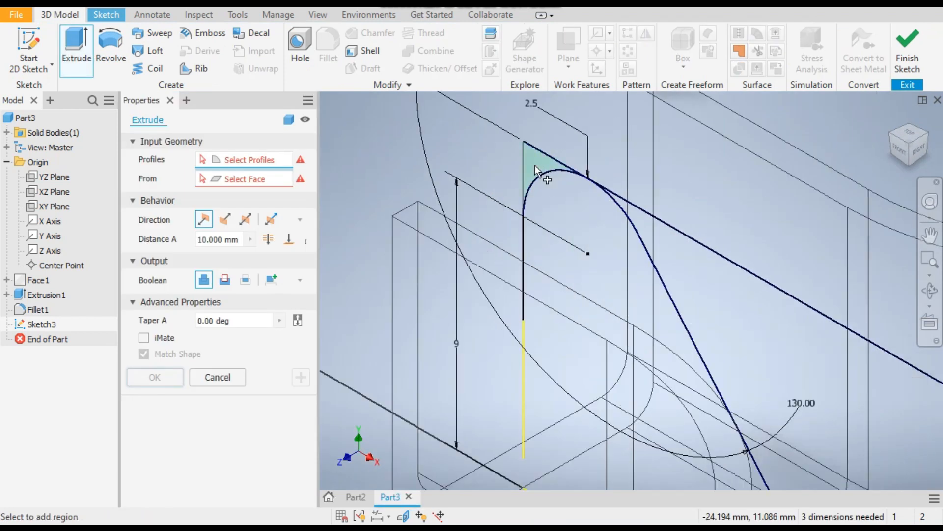
pyautogui.click(546, 158)
pyautogui.scroll(-3, 505, 164)
pyautogui.click(535, 248)
pyautogui.scroll(-4, 389, 196)
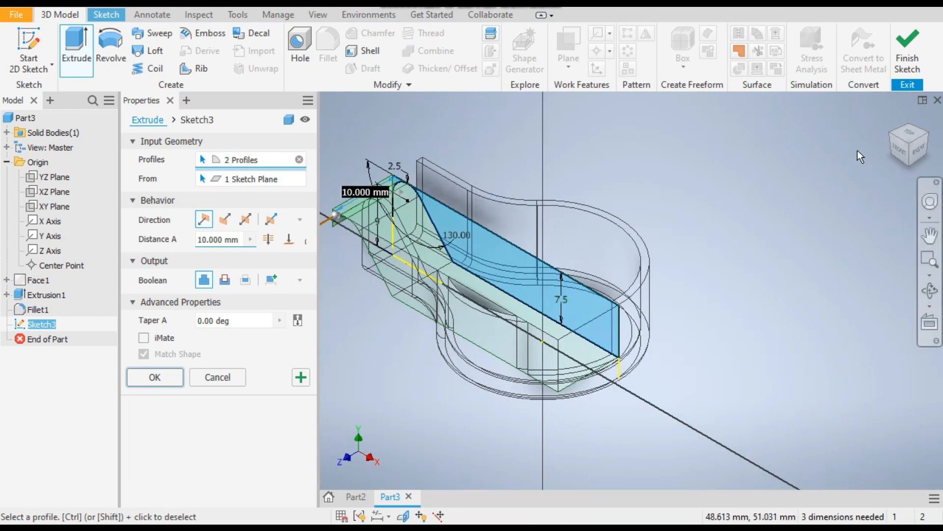
# Cut both profile regions symmetrically through all of the wall, leaving two rounded lugs and a low rim
pyautogui.click(900, 158)
pyautogui.scroll(3, 550, 263)
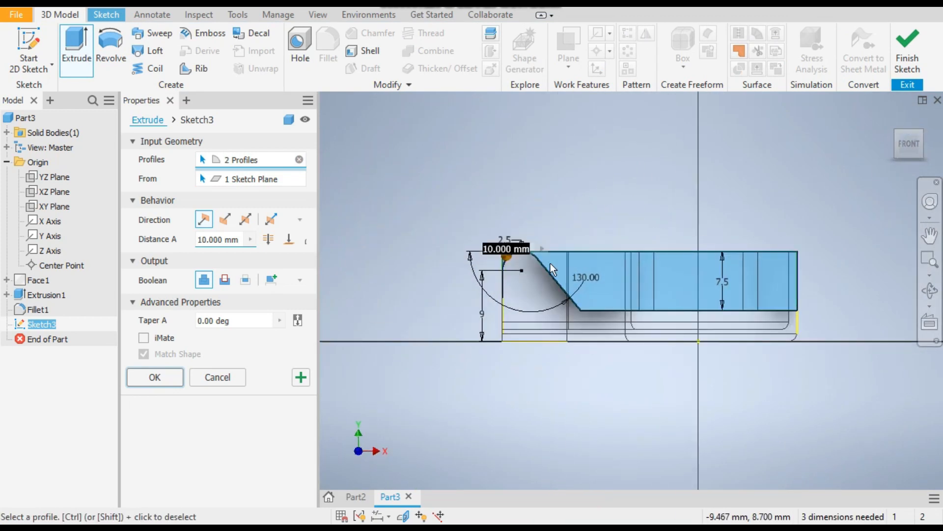
pyautogui.scroll(2, 447, 227)
pyautogui.scroll(-3, 443, 227)
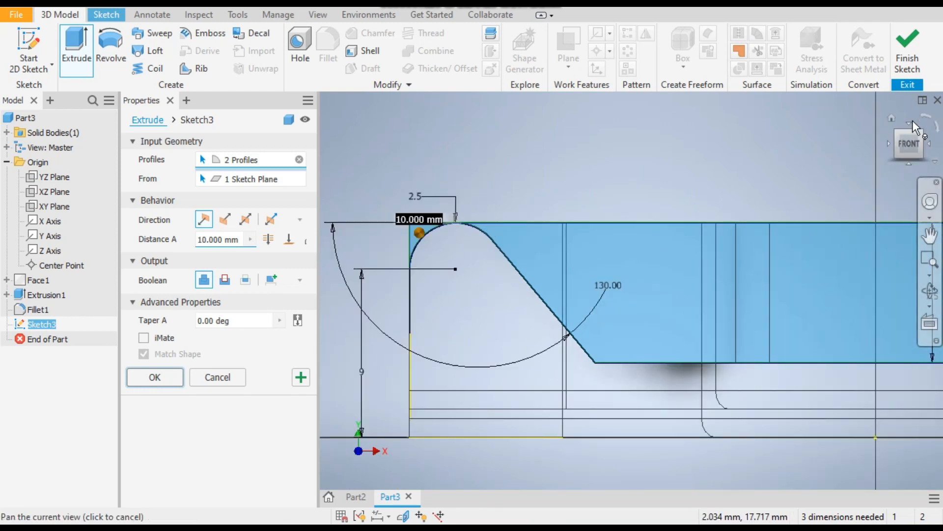
pyautogui.click(891, 120)
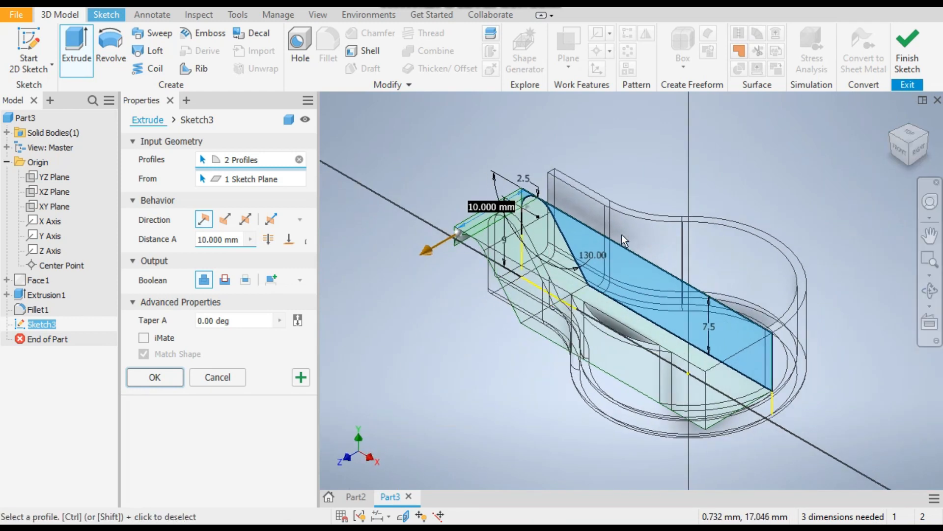
pyautogui.scroll(2, 621, 234)
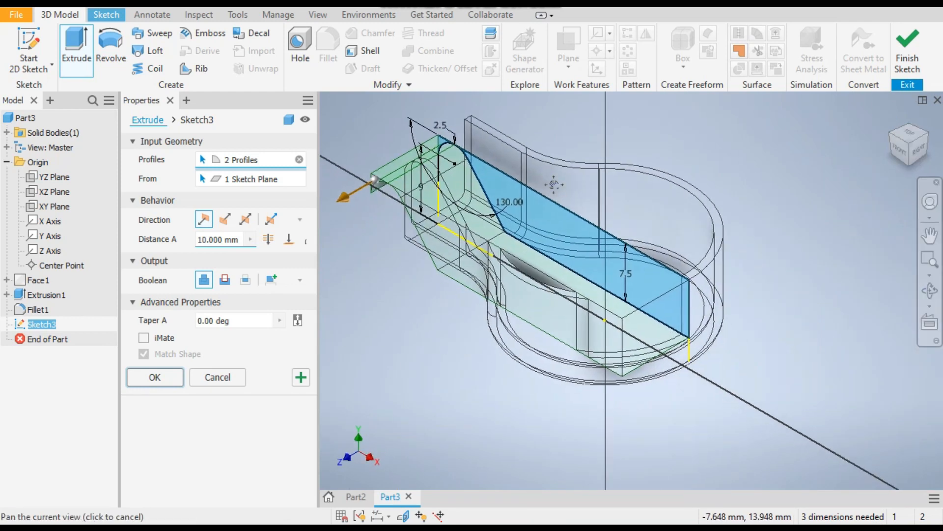
pyautogui.click(247, 221)
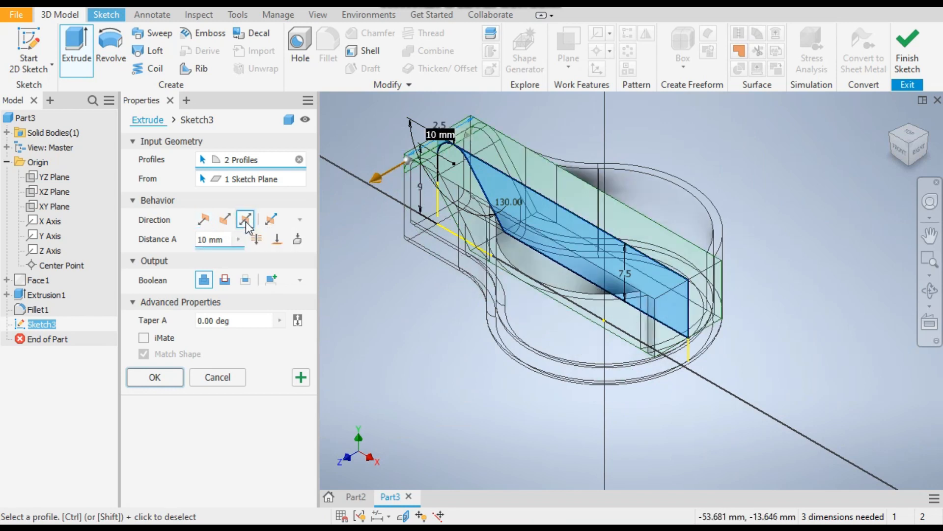
pyautogui.click(225, 280)
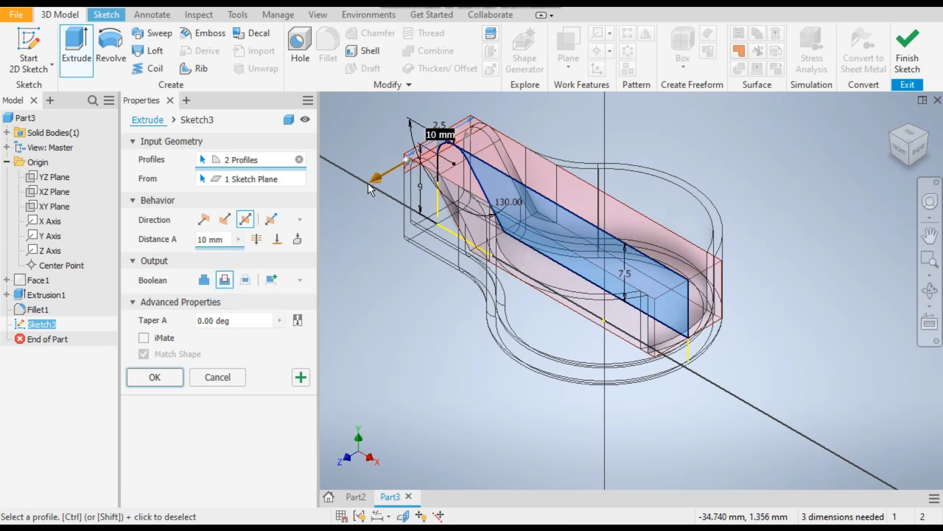
pyautogui.click(257, 240)
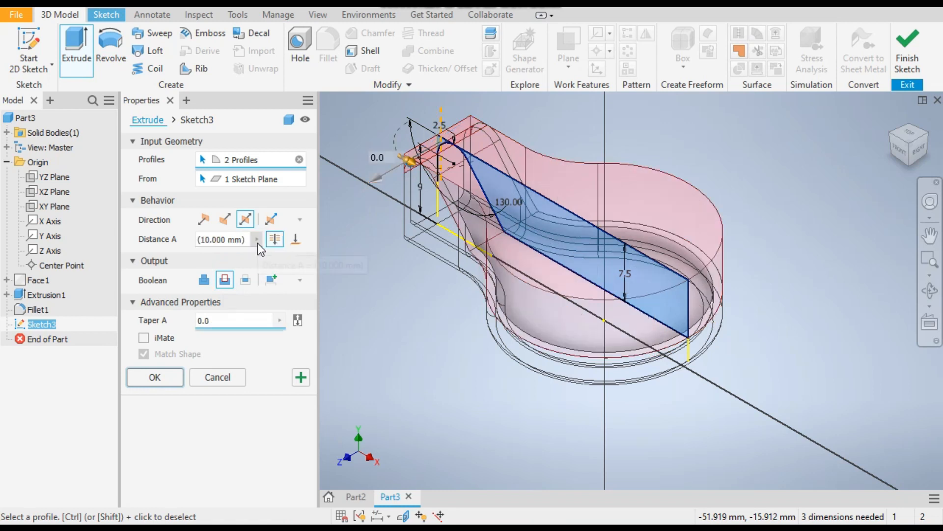
pyautogui.click(157, 376)
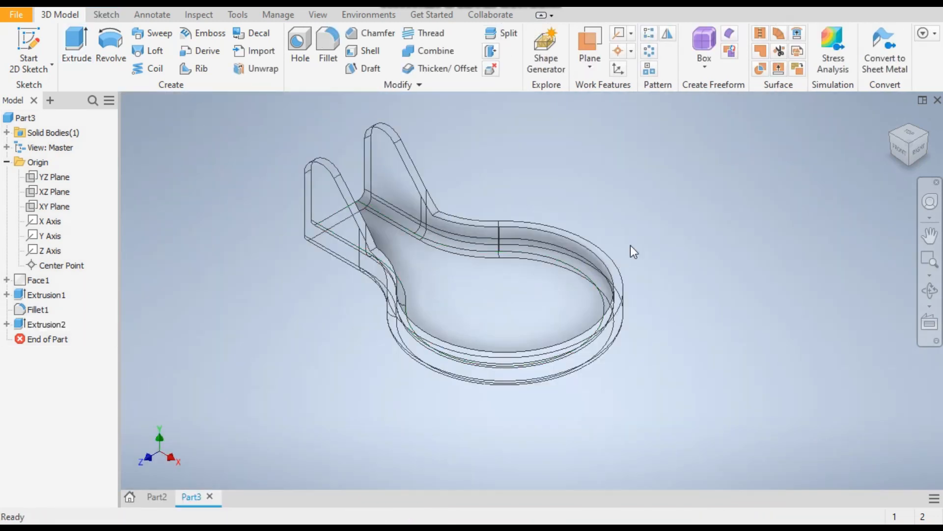
# Display the model in the Shaded with Edges visual style
pyautogui.click(319, 15)
pyautogui.click(269, 69)
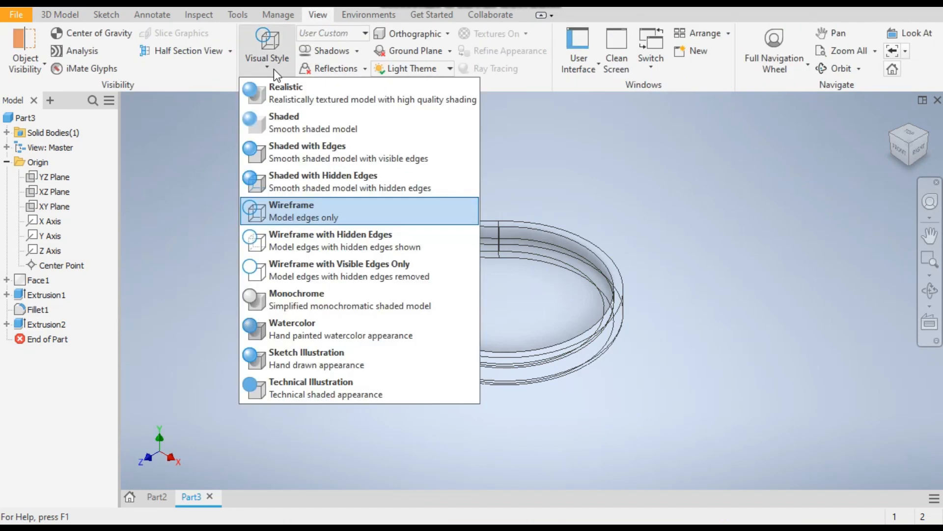
pyautogui.click(297, 149)
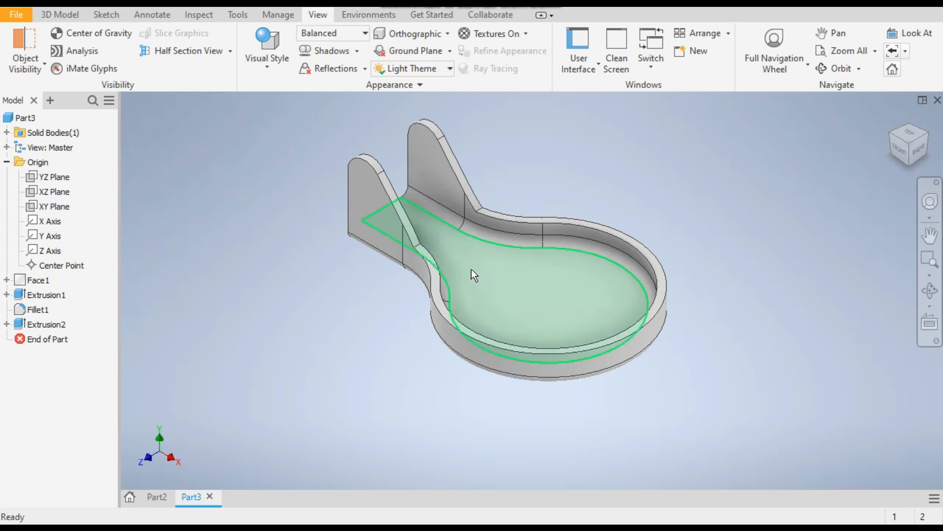
# Convert the part to sheet metal with the inner floor as base face, leaving the sheet metal defaults unedited
pyautogui.click(54, 16)
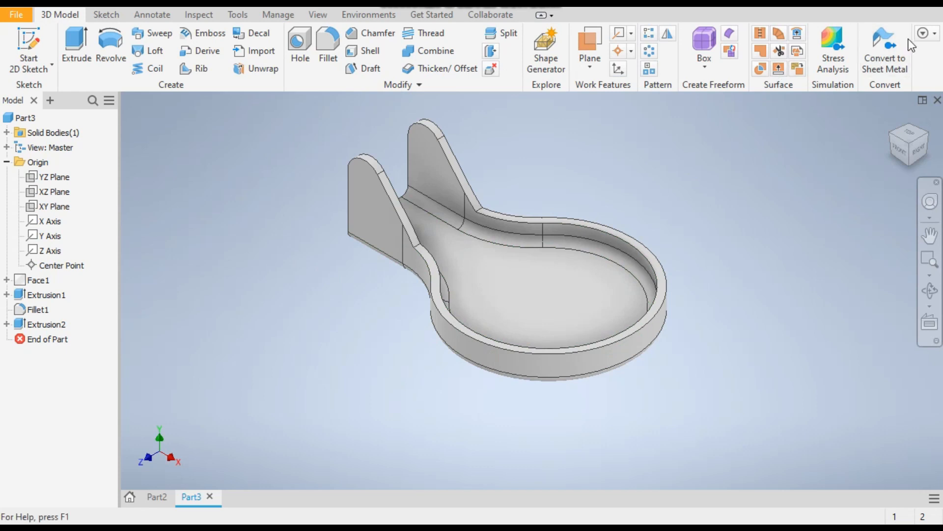
pyautogui.click(893, 51)
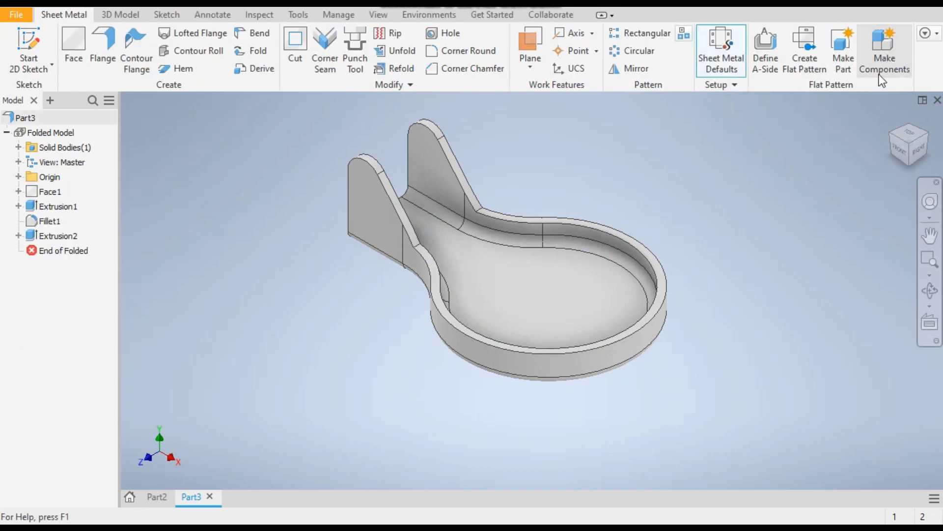
pyautogui.click(524, 278)
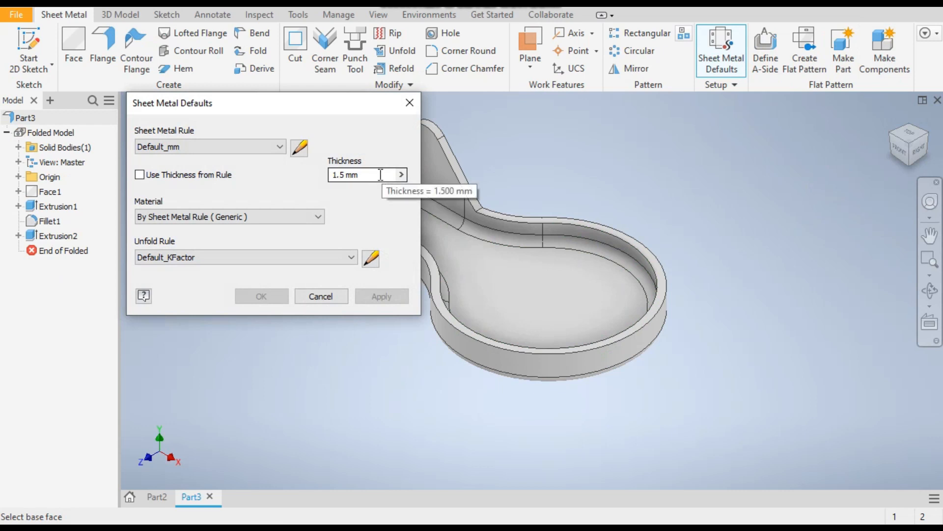
pyautogui.click(311, 297)
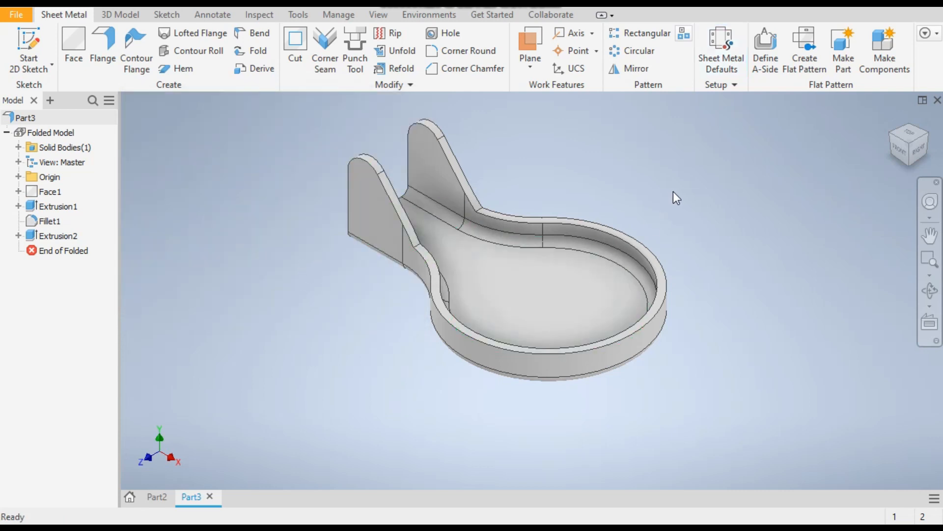
# Sketch a point at the origin on the inner floor, in the center of the round base, and finish the sketch
pyautogui.click(500, 265)
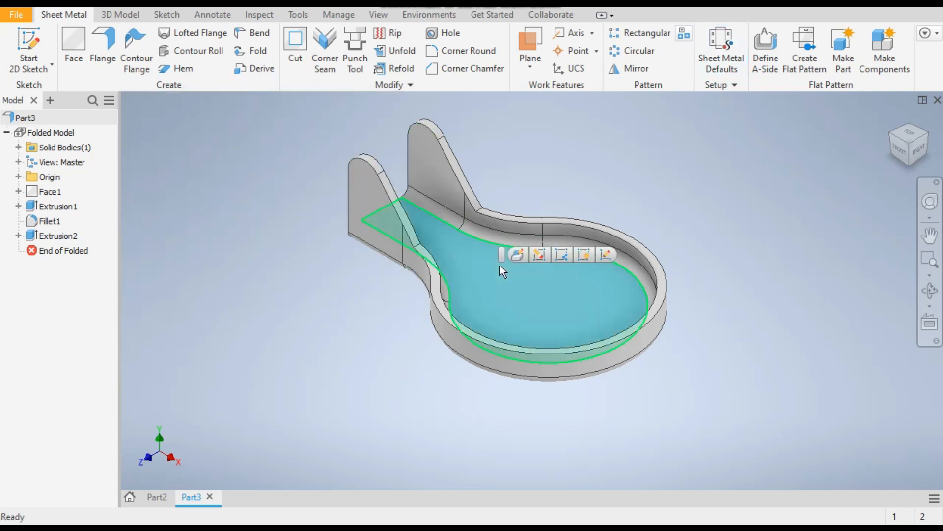
pyautogui.click(27, 46)
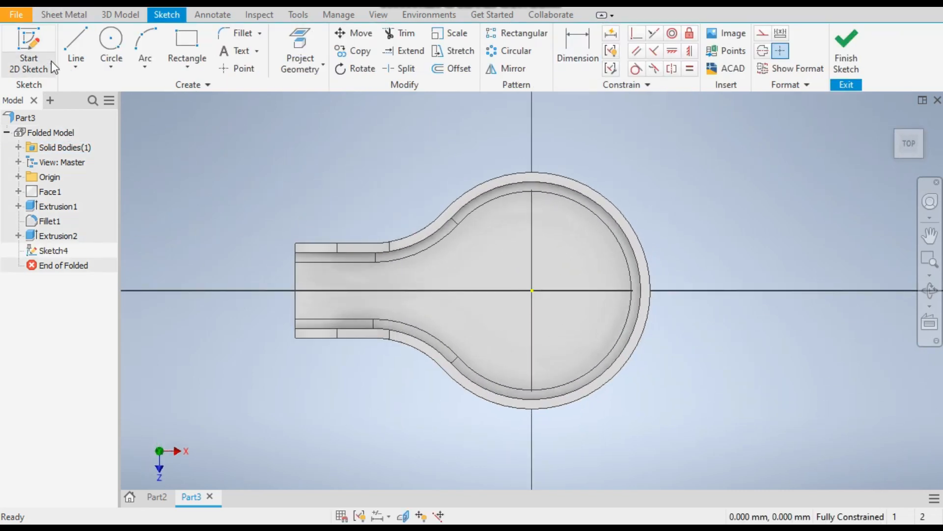
pyautogui.click(245, 69)
pyautogui.click(533, 291)
pyautogui.click(859, 64)
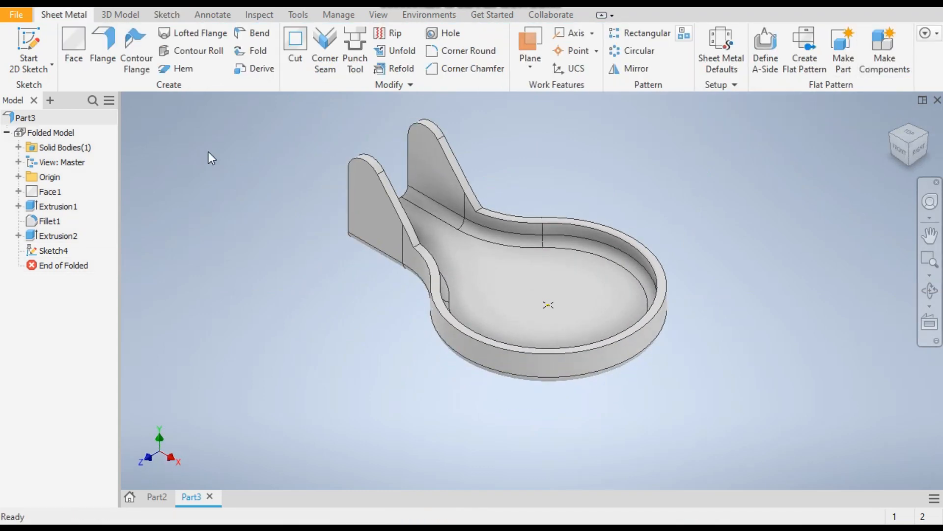
# Load the punch-13 punch at the sketched center point and assign the inner floor as its reference face
pyautogui.click(355, 49)
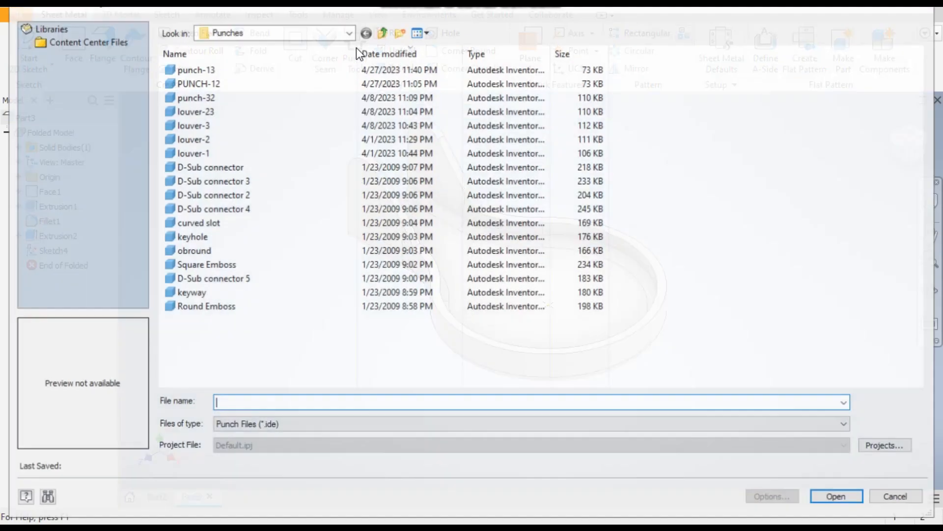
pyautogui.doubleClick(225, 72)
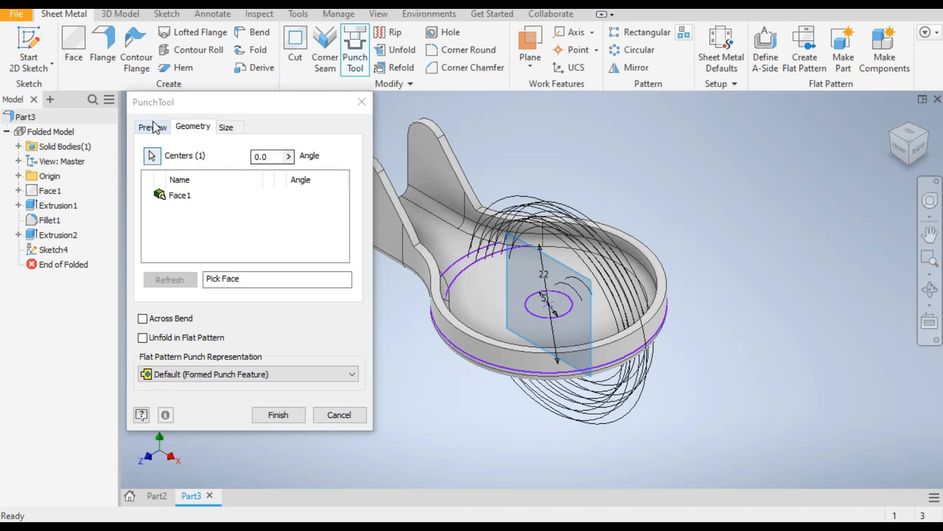
pyautogui.click(175, 198)
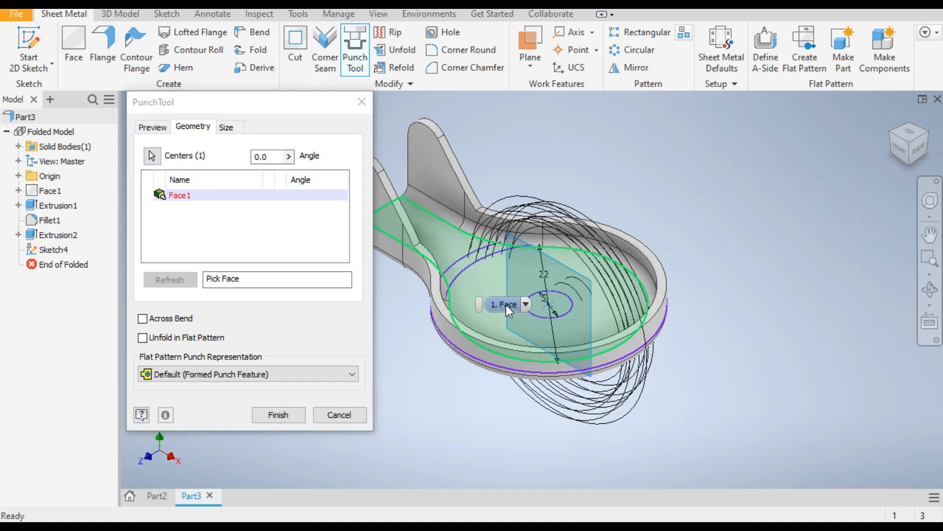
pyautogui.click(507, 306)
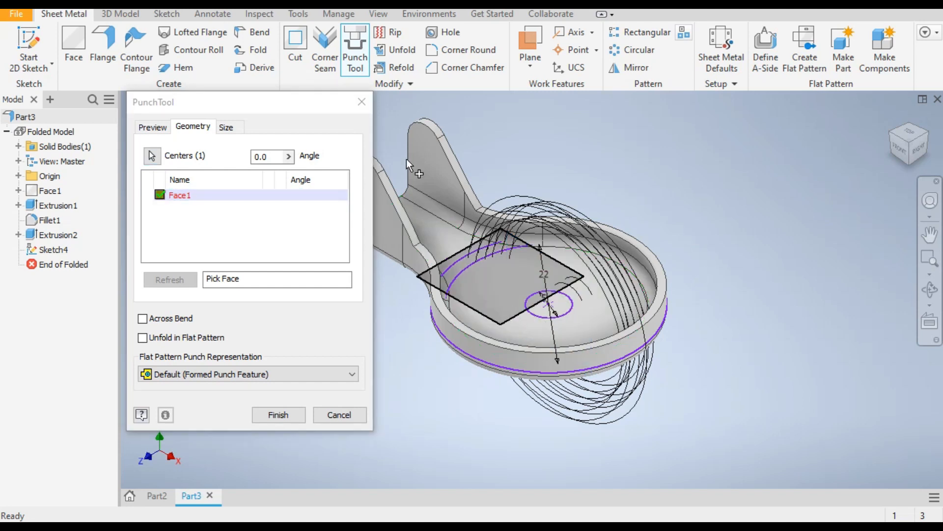
# Set the punch's od to 15 mm and id to 3.5 mm, and complete the punch
pyautogui.click(226, 128)
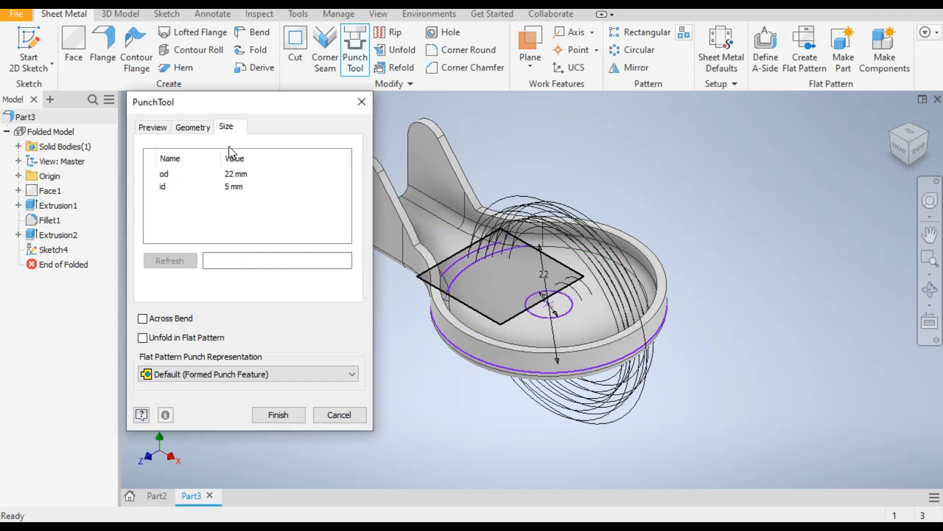
pyautogui.click(233, 175)
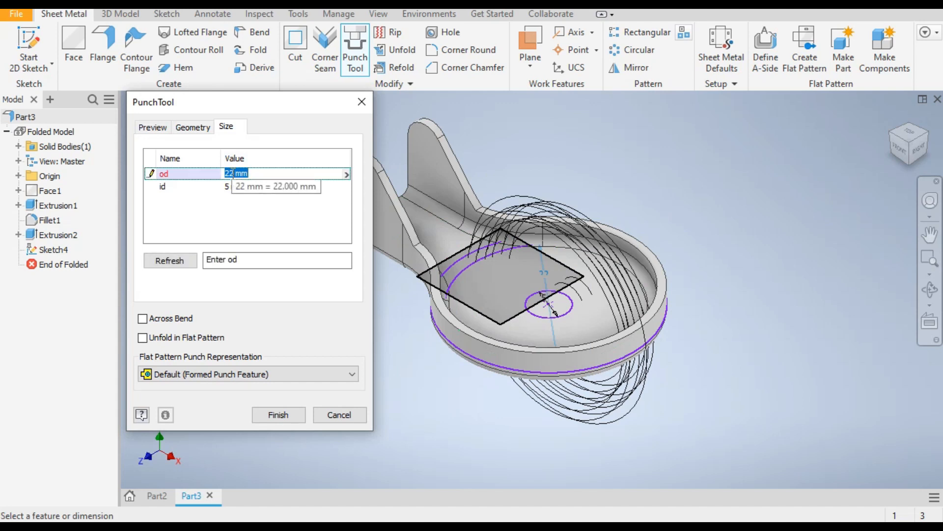
pyautogui.write('15')
pyautogui.click(228, 188)
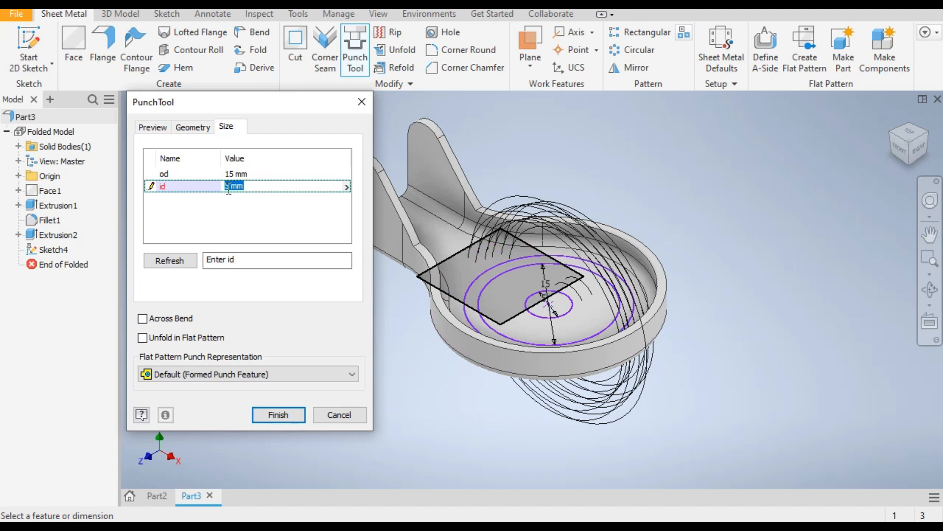
pyautogui.write('3')
pyautogui.click(238, 173)
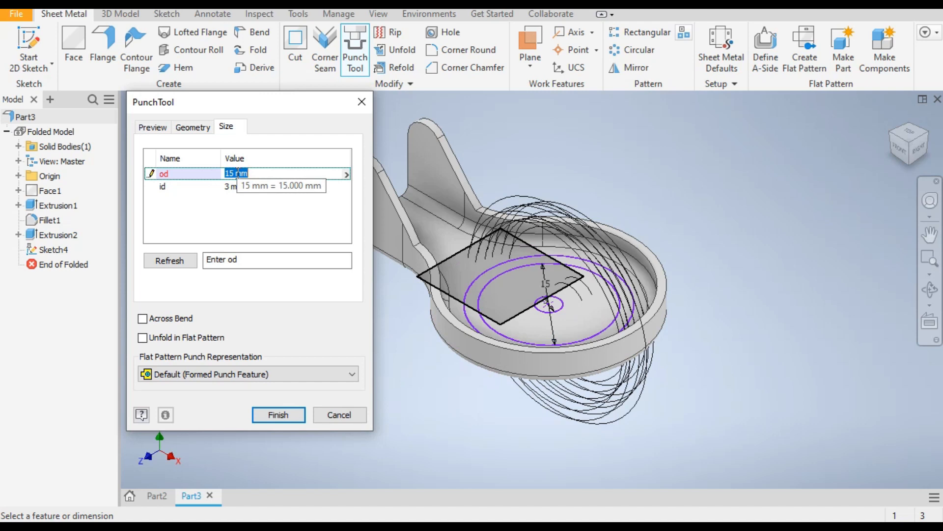
pyautogui.click(229, 186)
pyautogui.write('3.5')
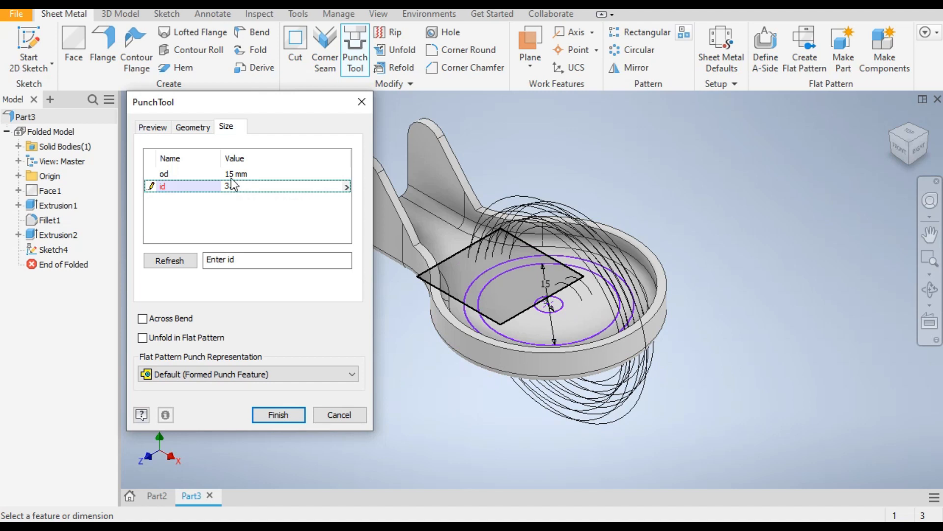
pyautogui.click(239, 174)
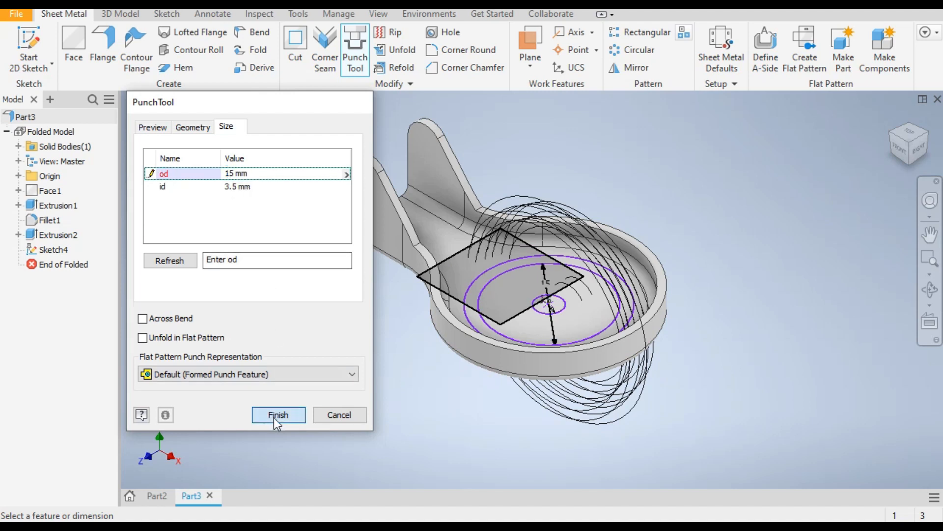
pyautogui.click(274, 417)
# Sketch a 2.5 mm diameter circle on the outer face of the front lug, concentric with its rounded tip
pyautogui.moveTo(629, 396); pyautogui.dragTo(638, 400, button='middle')
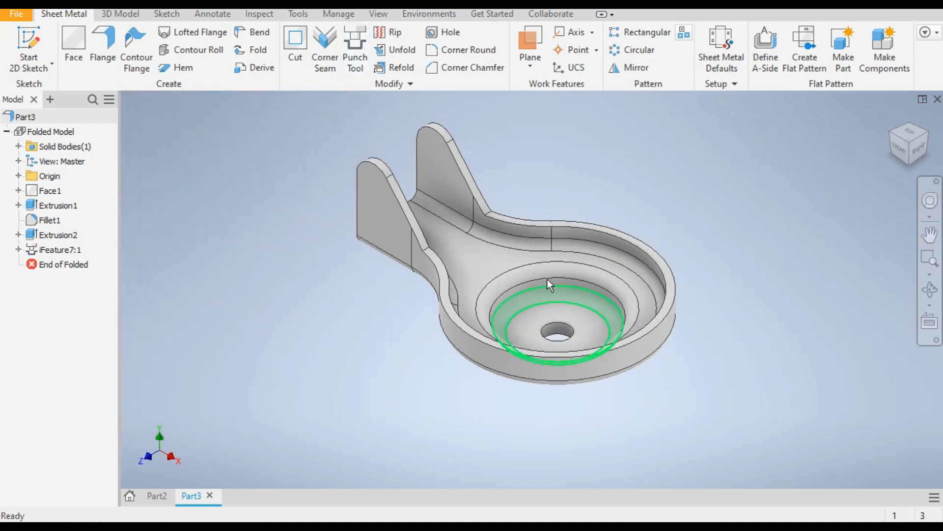
pyautogui.click(903, 153)
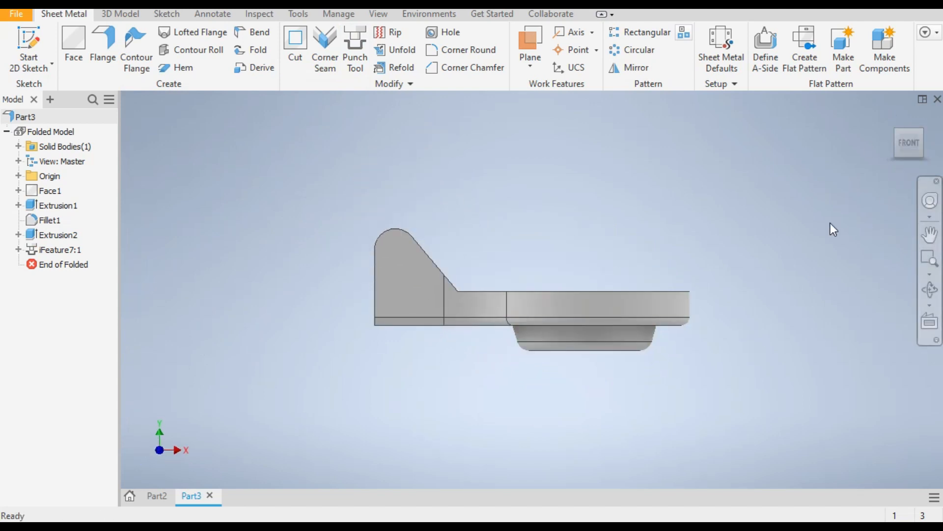
pyautogui.click(893, 118)
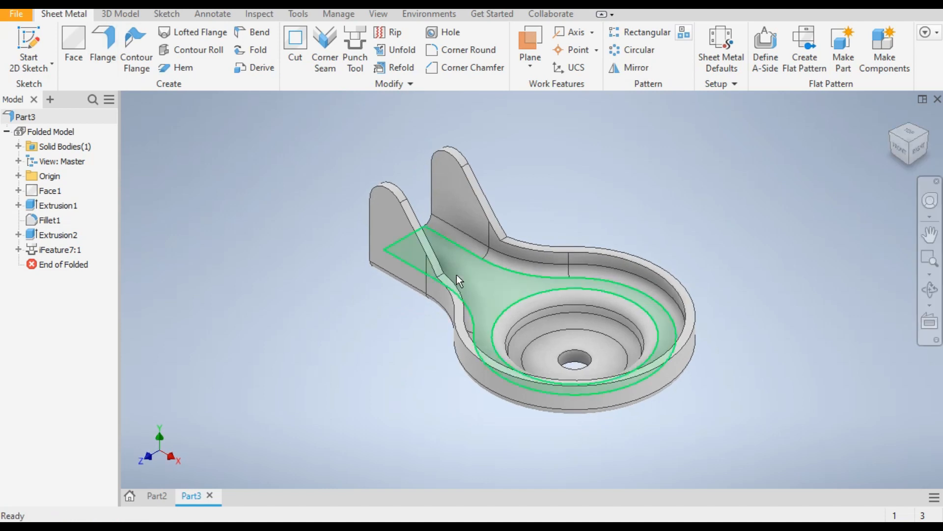
pyautogui.click(388, 217)
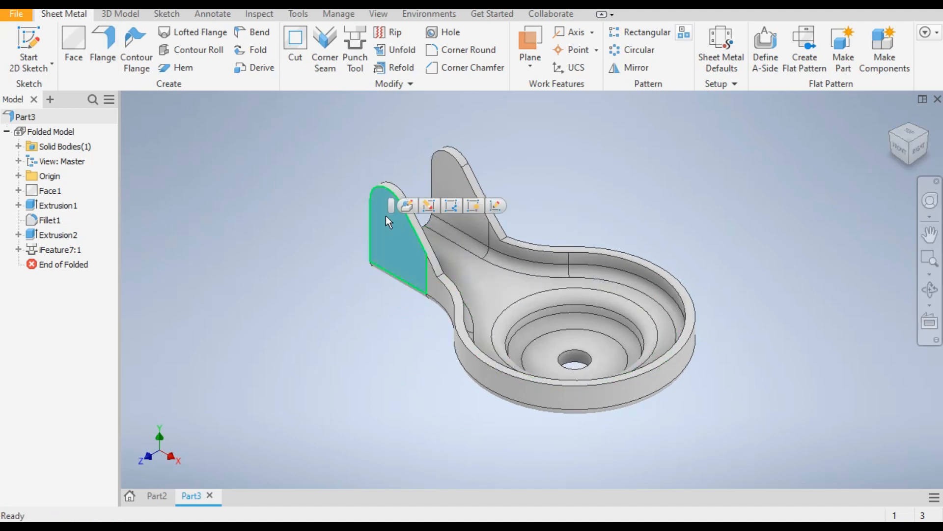
pyautogui.click(24, 41)
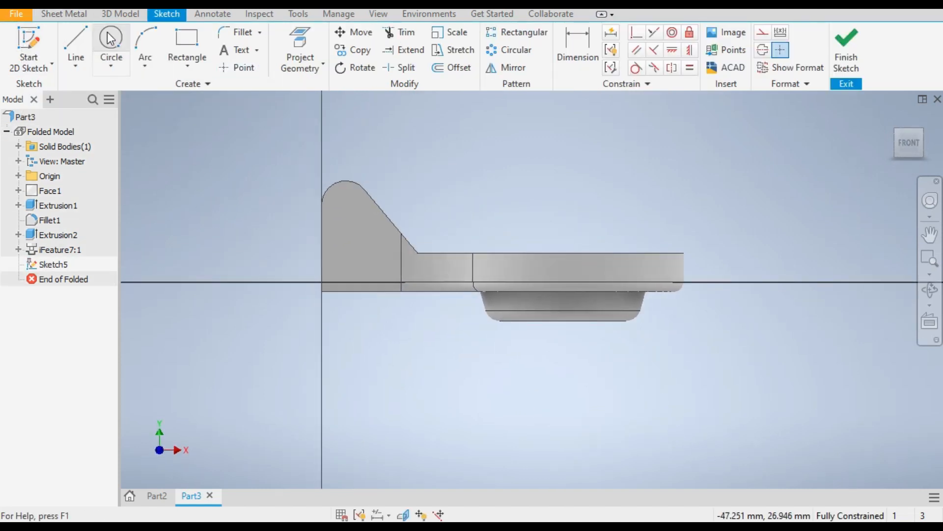
pyautogui.click(114, 63)
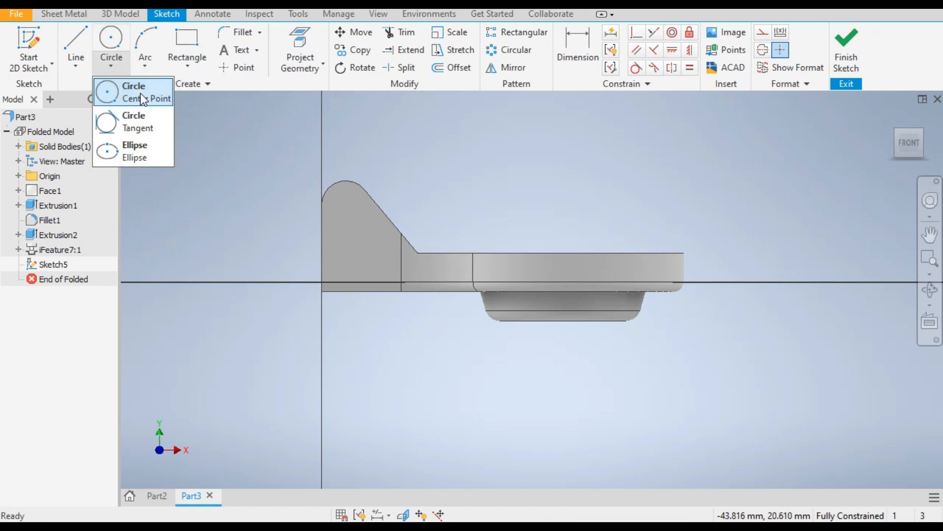
pyautogui.click(143, 98)
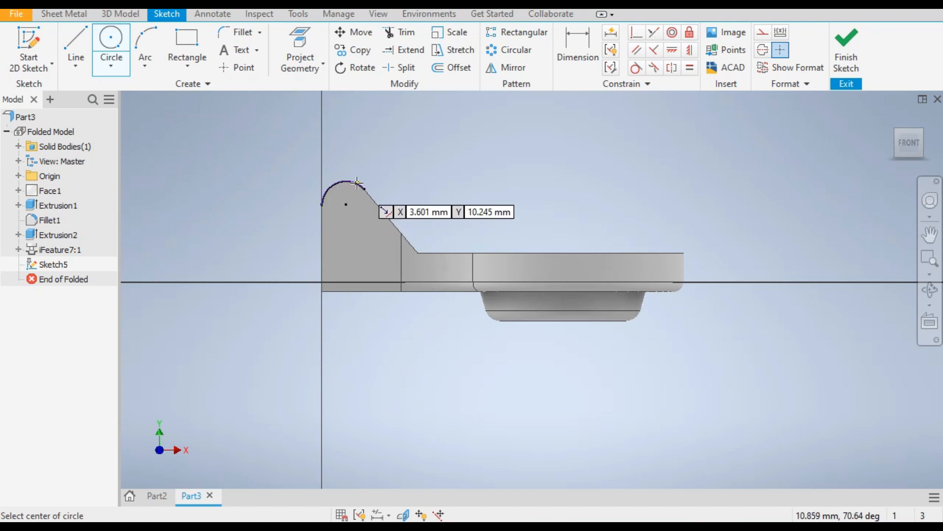
pyautogui.scroll(4, 349, 189)
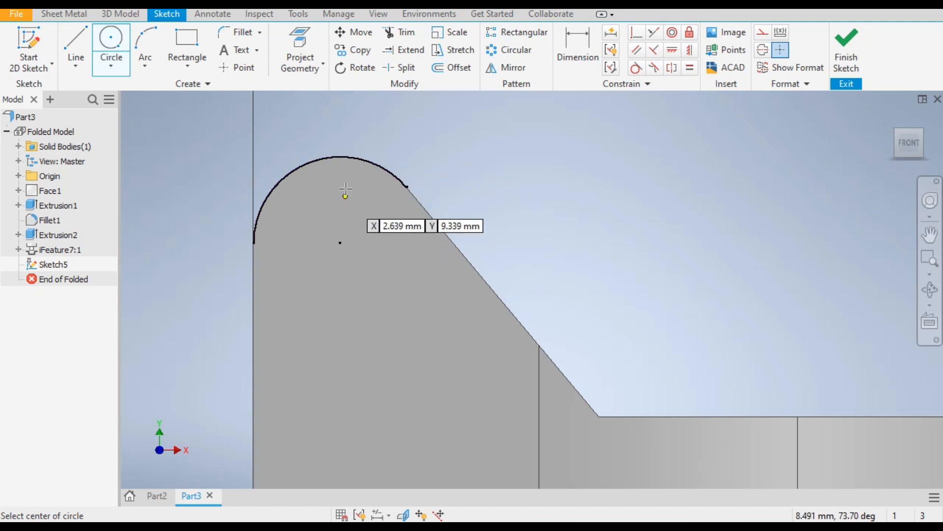
pyautogui.click(341, 242)
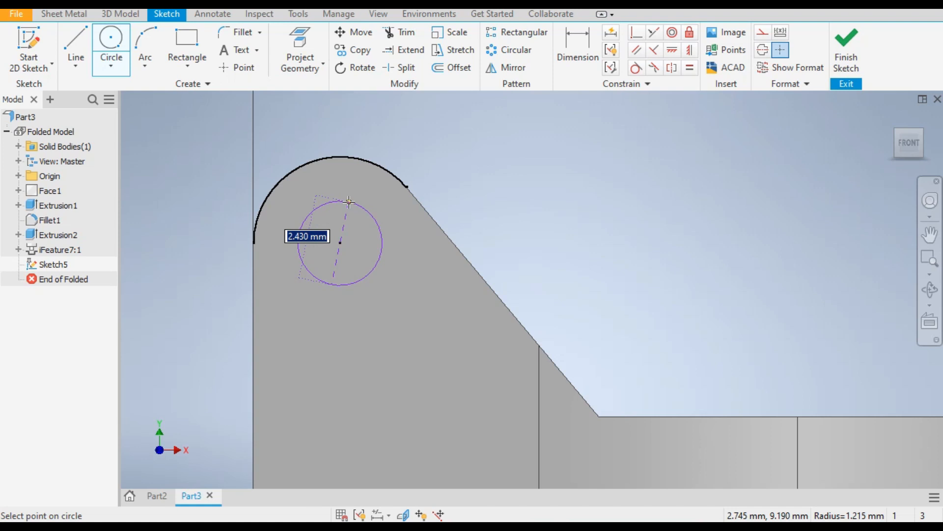
pyautogui.write('2.5')
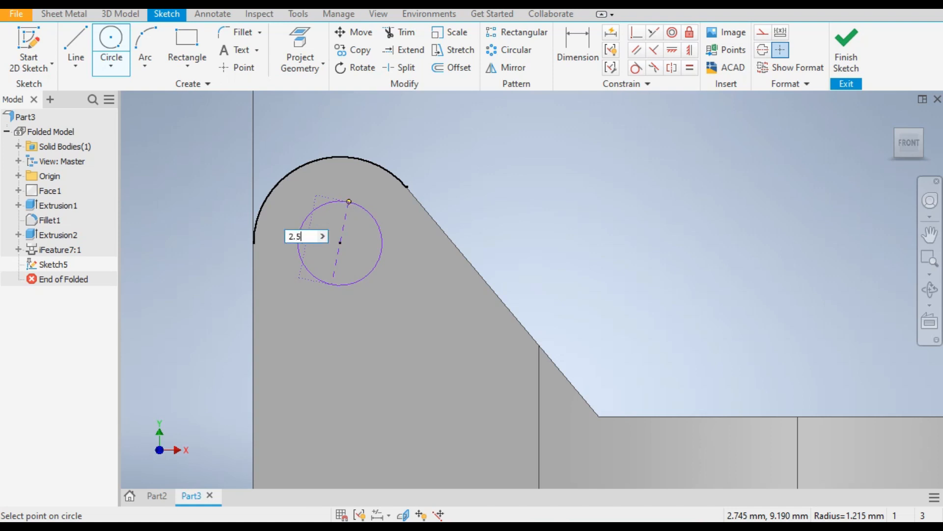
pyautogui.press('Return')
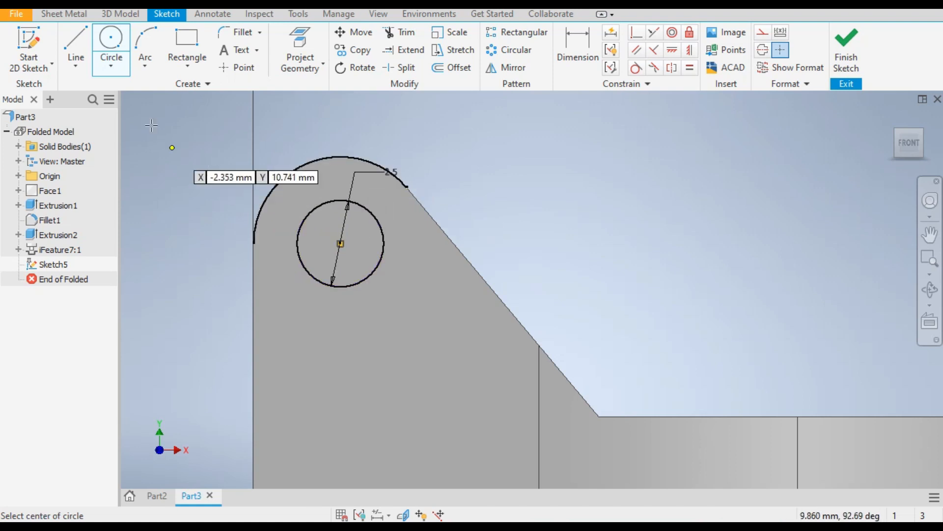
# Extrude the circle as a Through All cut to make the holes in both lugs
pyautogui.click(122, 17)
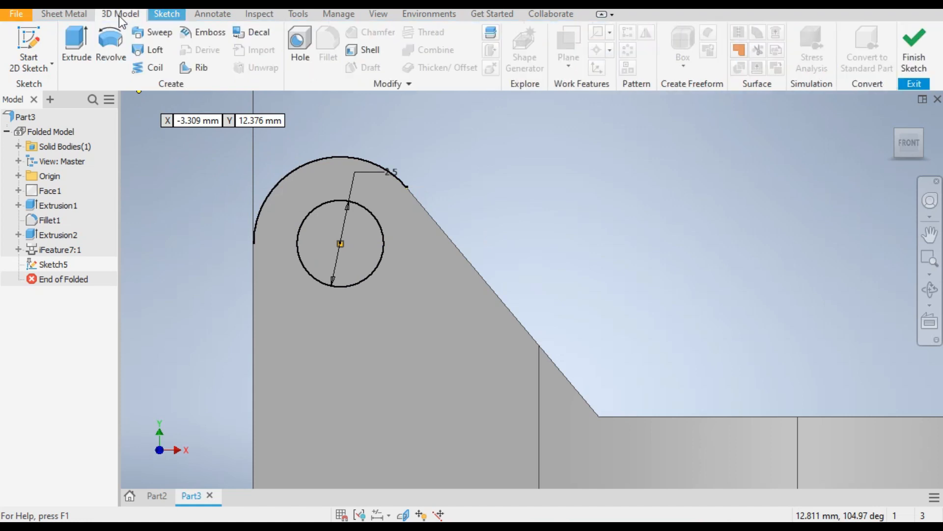
pyautogui.press('F6')
pyautogui.press('e')
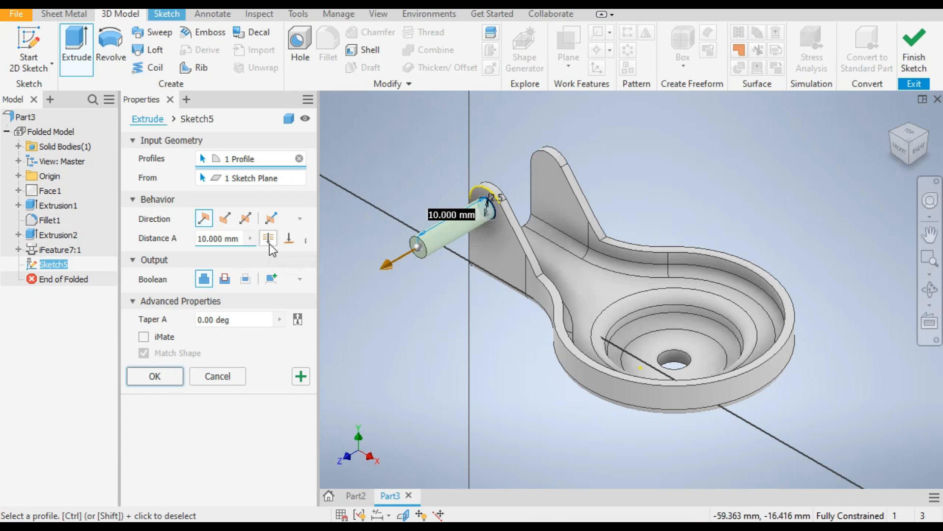
pyautogui.click(228, 278)
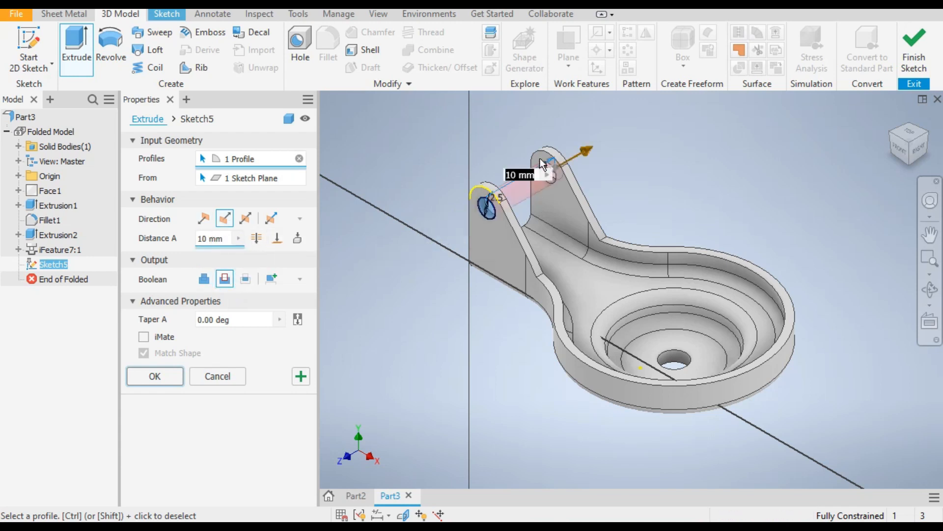
pyautogui.scroll(5, 544, 158)
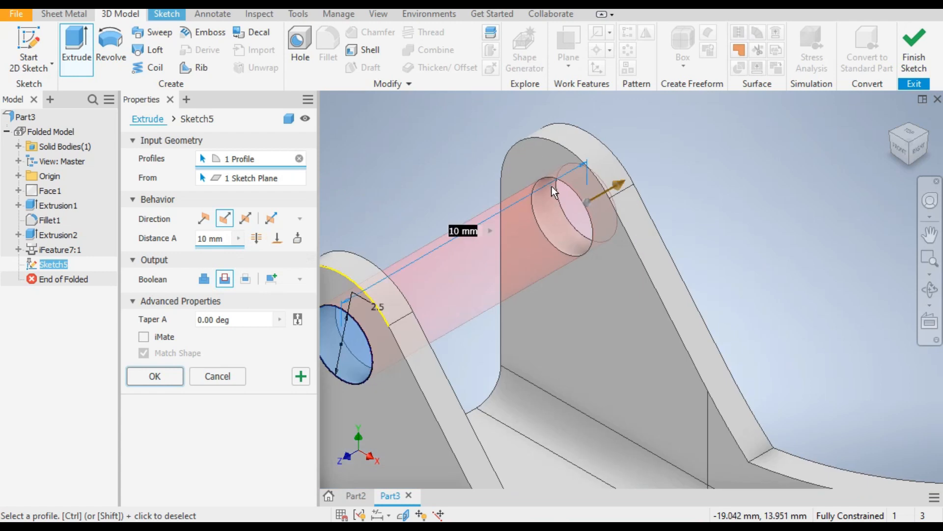
pyautogui.click(261, 240)
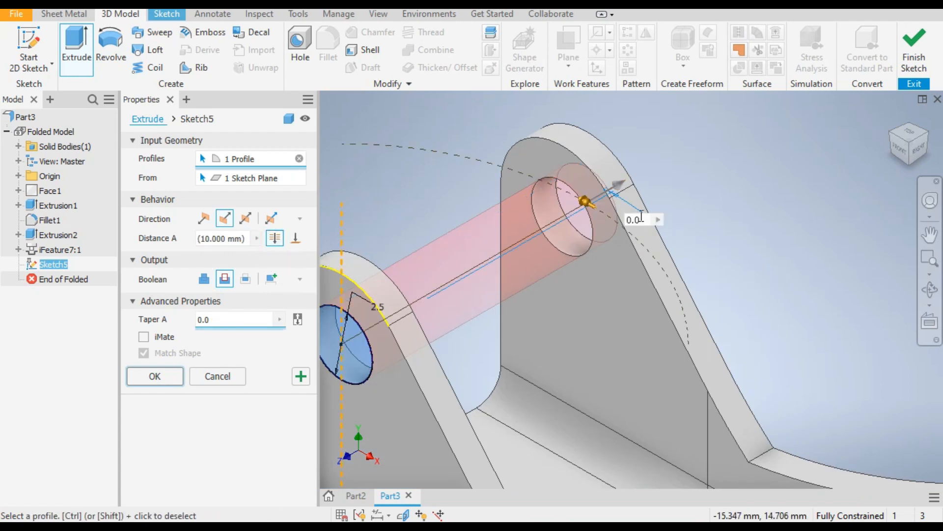
pyautogui.click(156, 377)
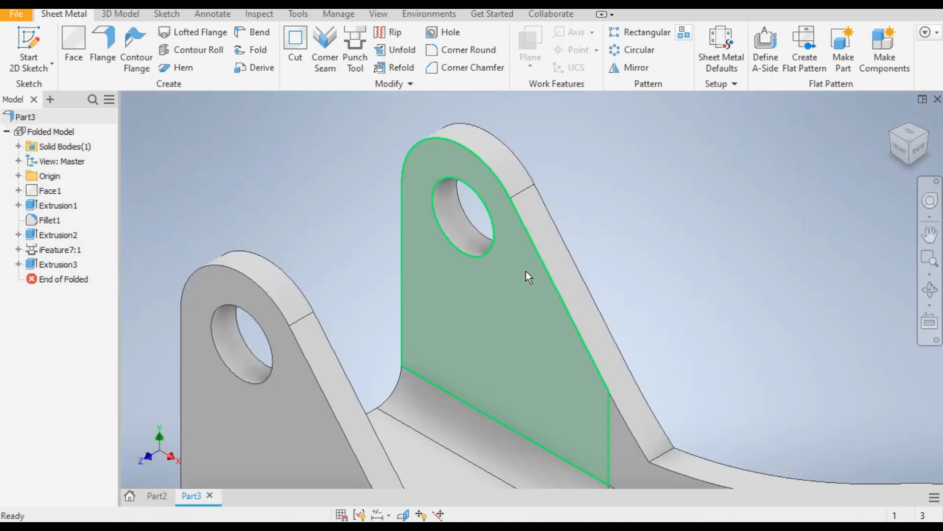
# Fillet the two edges where the sloped lug edges meet the rim with a 2.5 mm radius
pyautogui.scroll(-5, 525, 275)
pyautogui.scroll(8, 465, 275)
pyautogui.moveTo(448, 295); pyautogui.dragTo(422, 400, button='middle')
pyautogui.scroll(-1, 422, 400)
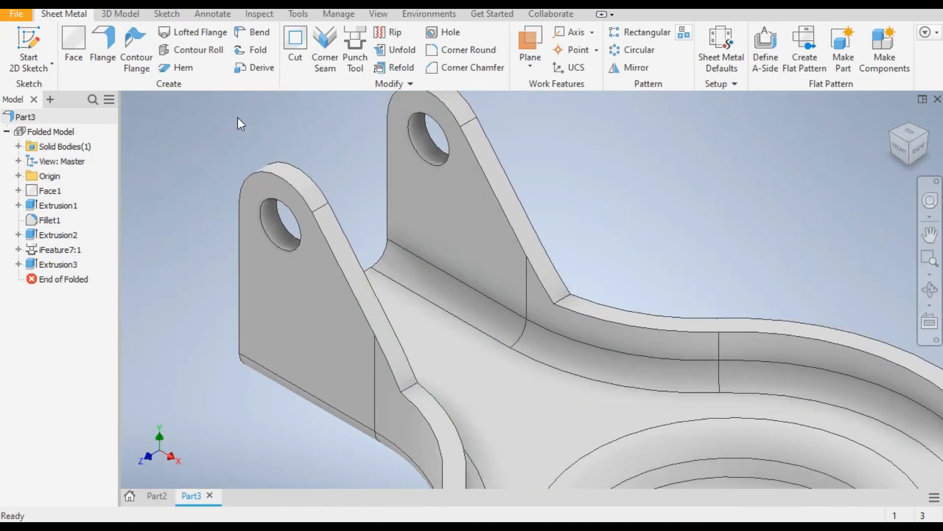
pyautogui.click(122, 14)
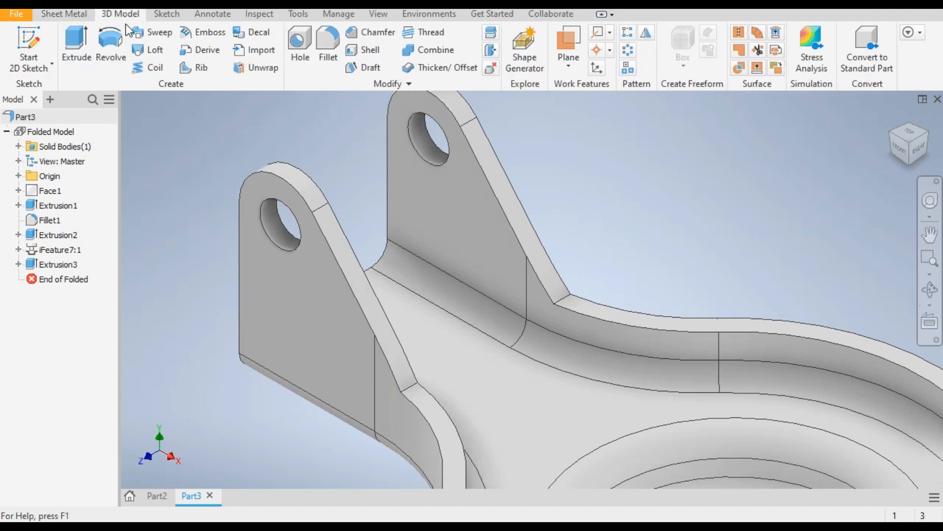
pyautogui.click(328, 61)
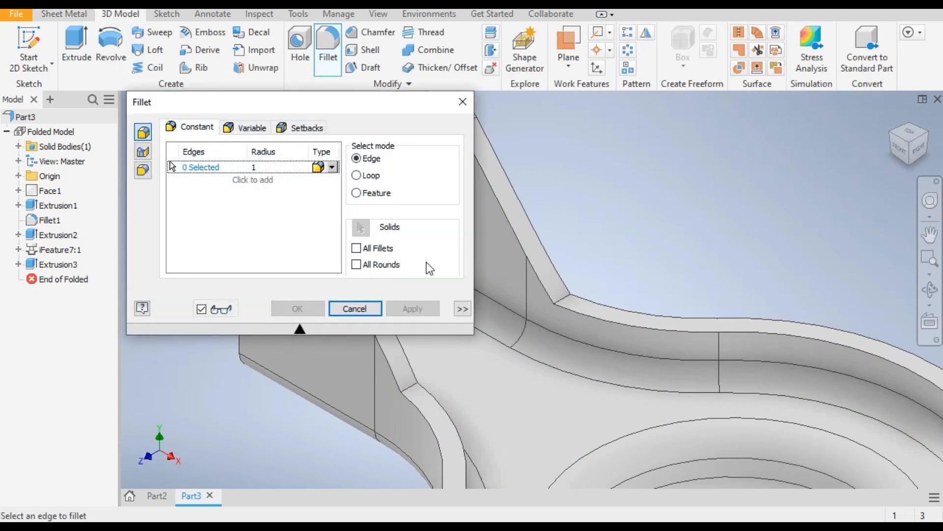
pyautogui.click(415, 384)
pyautogui.click(565, 303)
pyautogui.click(256, 166)
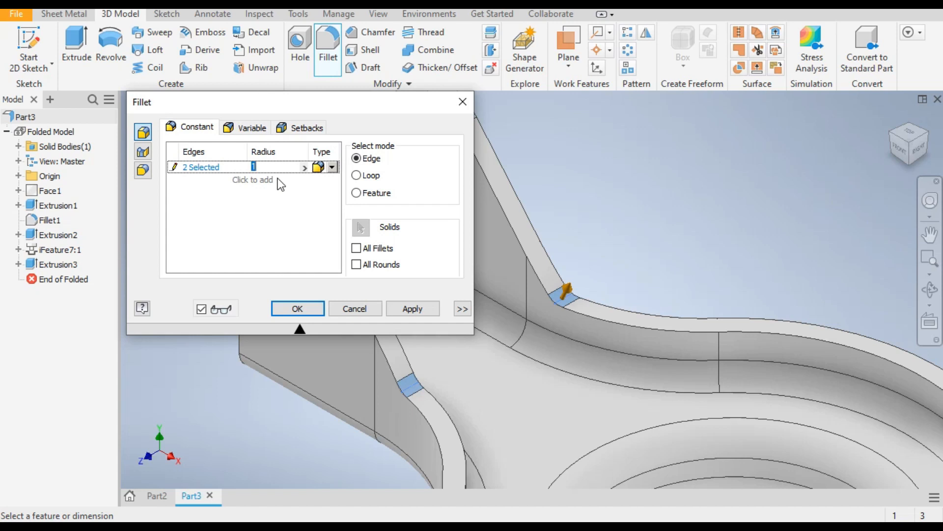
pyautogui.write('2.5')
pyautogui.click(297, 308)
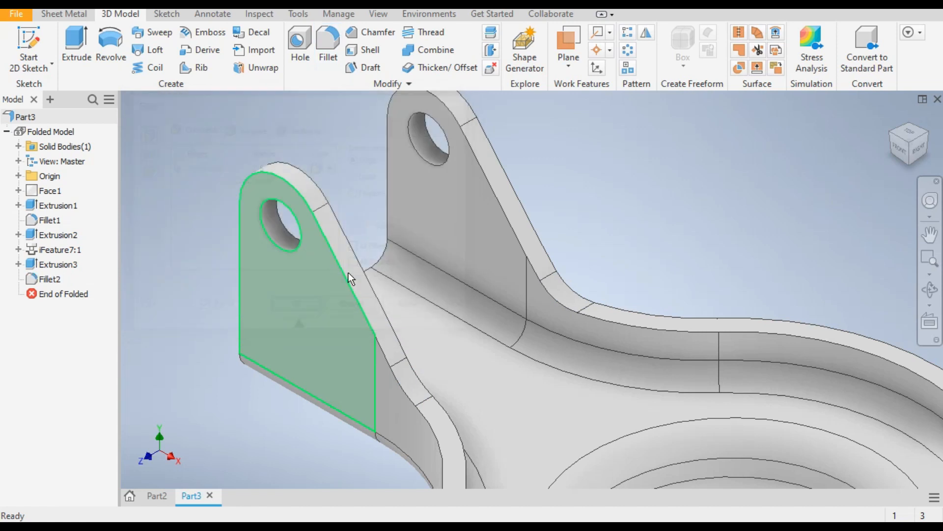
pyautogui.scroll(-8, 385, 237)
pyautogui.scroll(7, 383, 268)
pyautogui.scroll(-1, 417, 295)
pyautogui.moveTo(462, 314); pyautogui.dragTo(408, 360, button='middle')
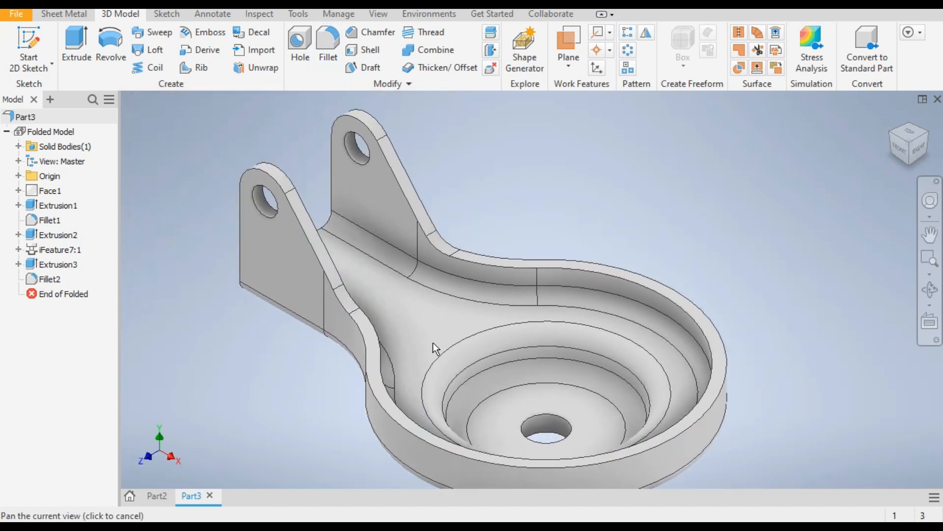
pyautogui.moveTo(542, 232); pyautogui.dragTo(560, 201, button='middle')
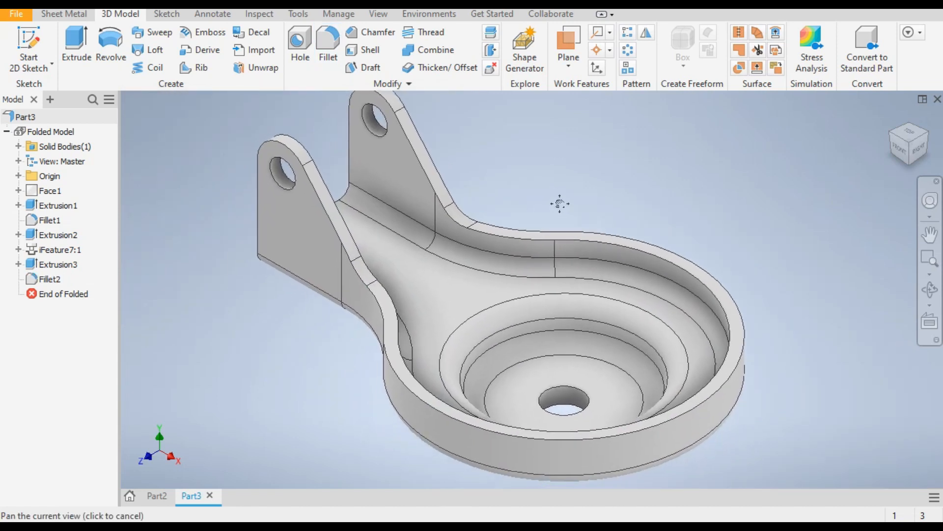
pyautogui.scroll(-3, 564, 220)
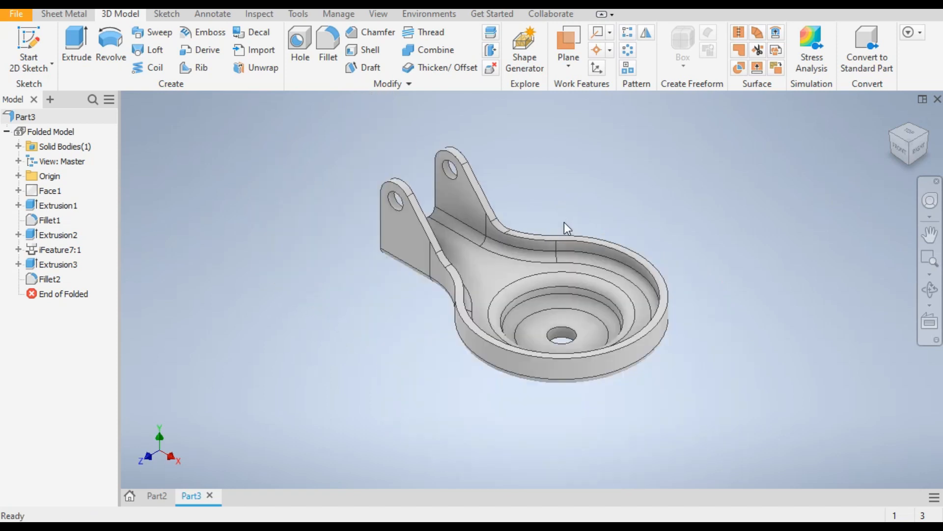
pyautogui.scroll(2, 541, 221)
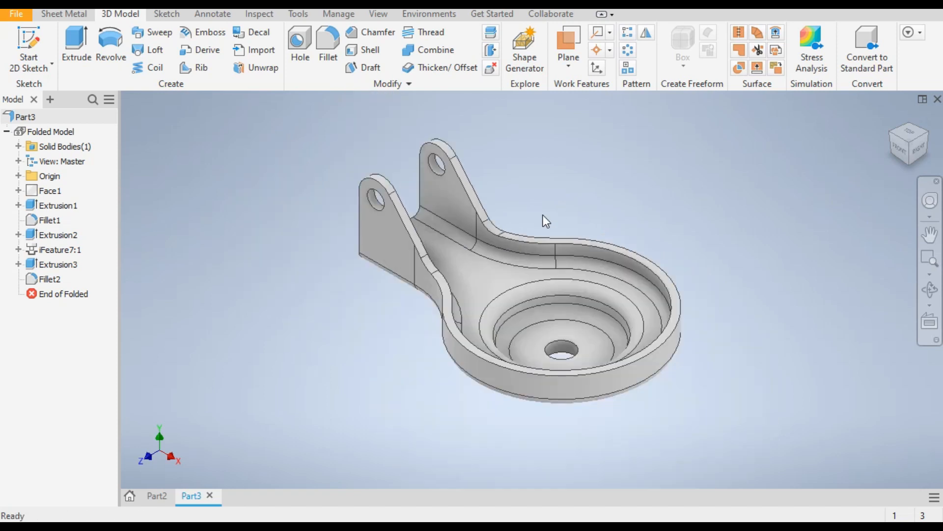